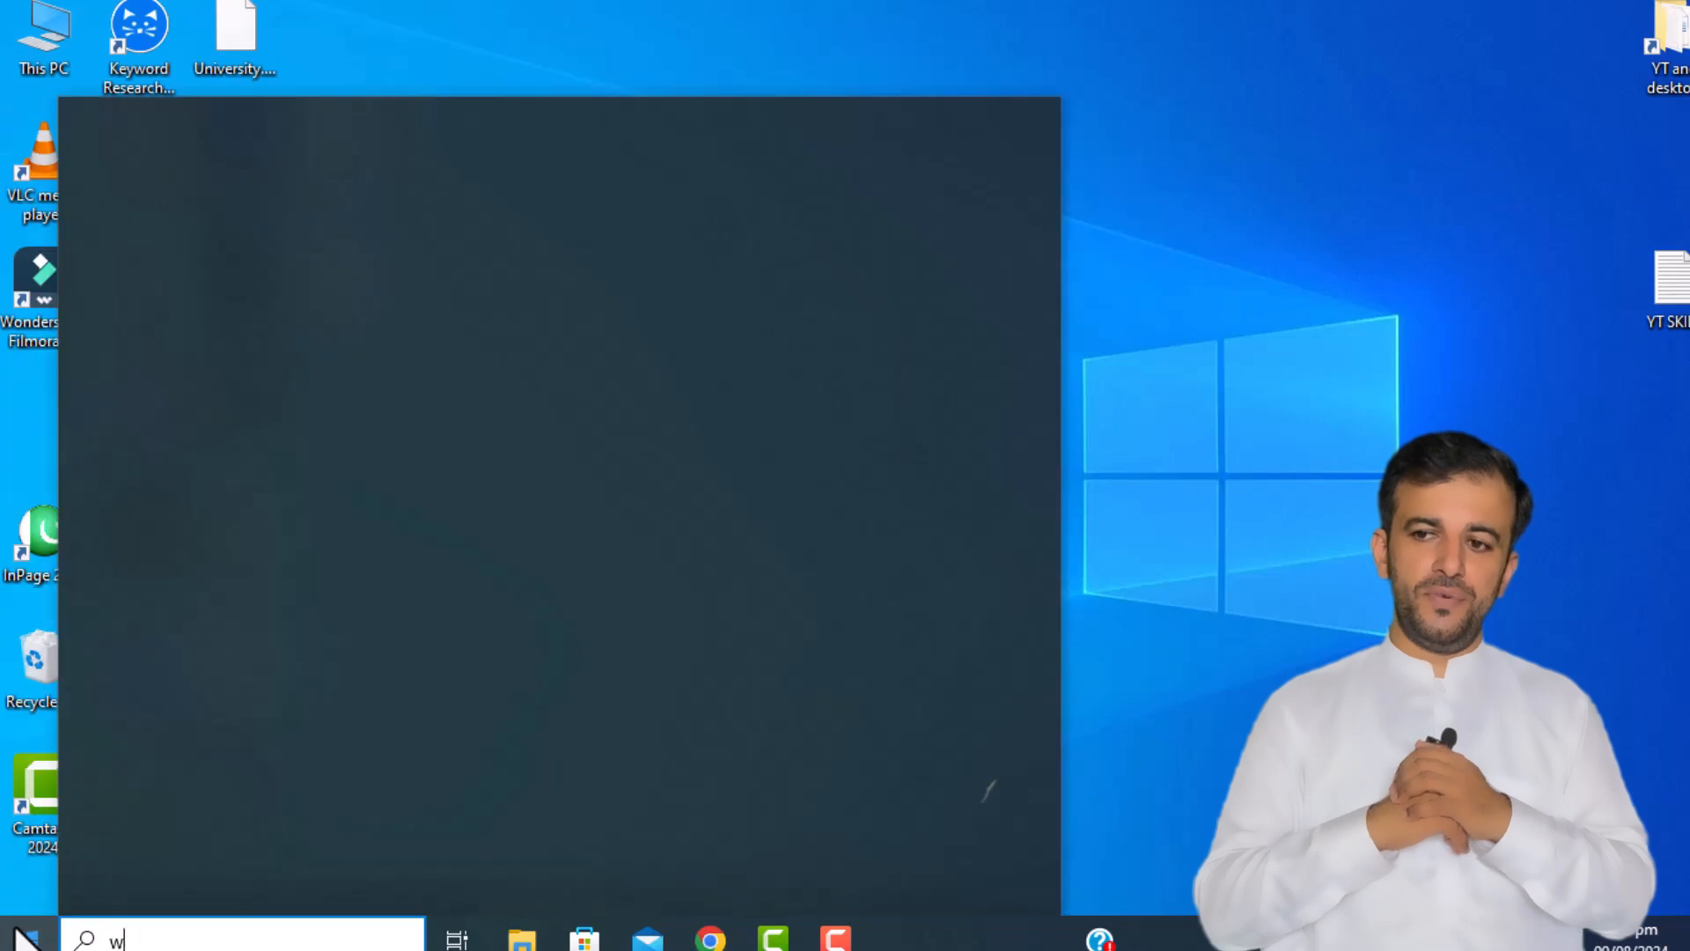
Step: Launch Word and create a blank document containing the placeholder text 'dsdfdfd'
key(Return)
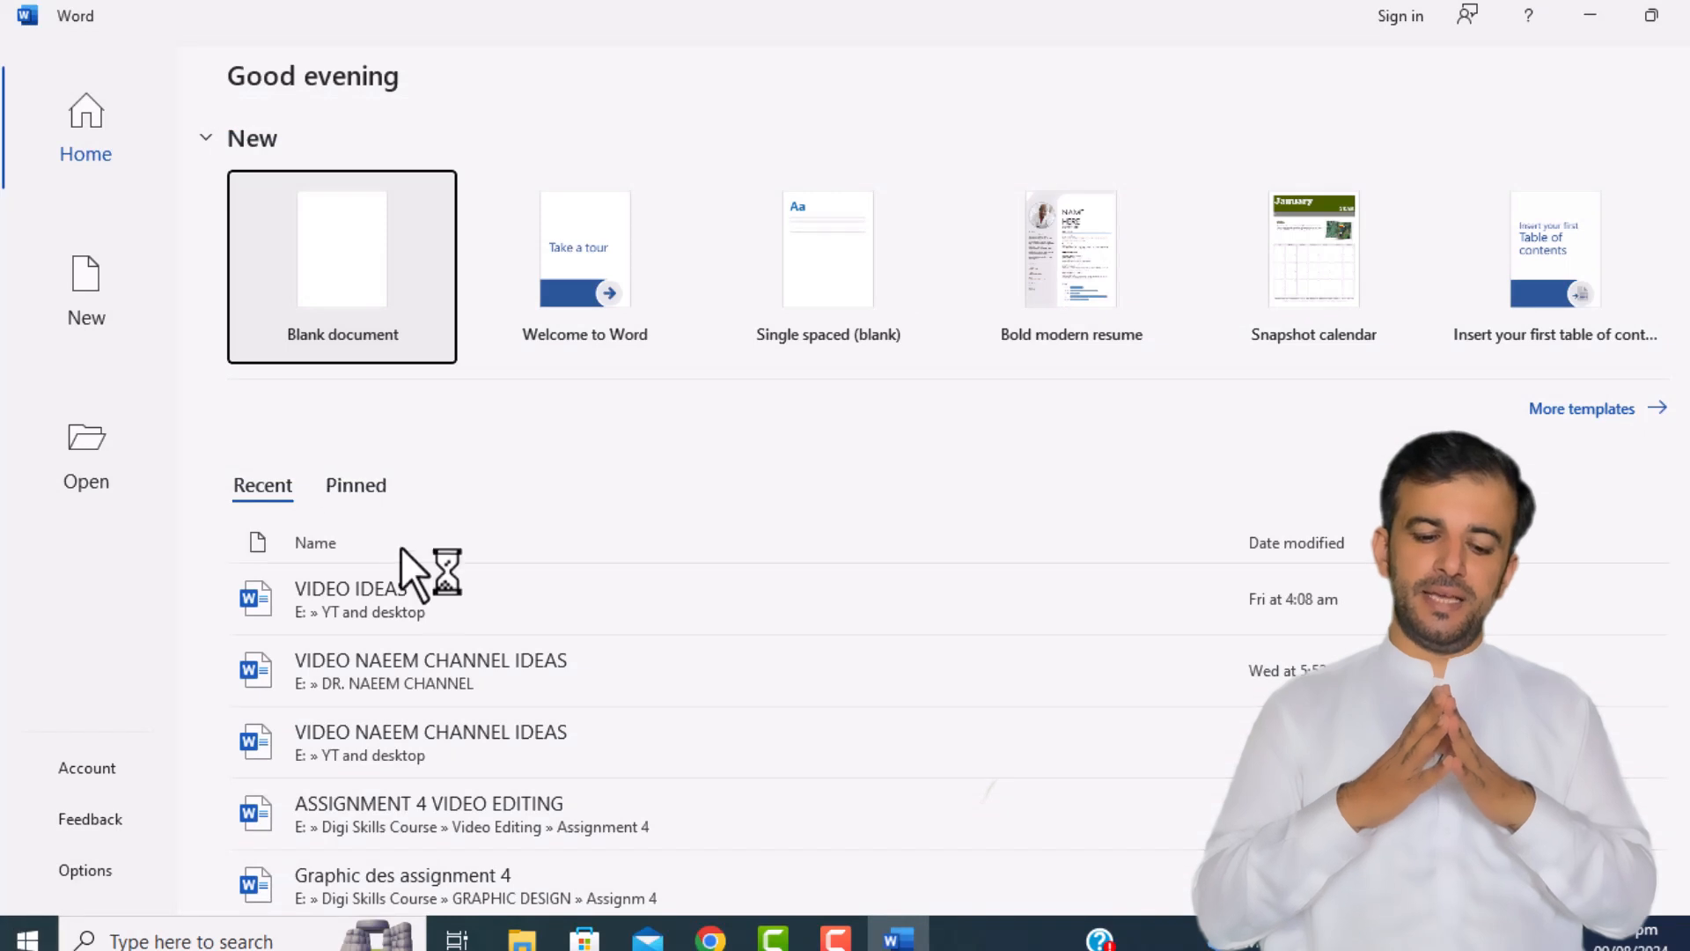
click(355, 283)
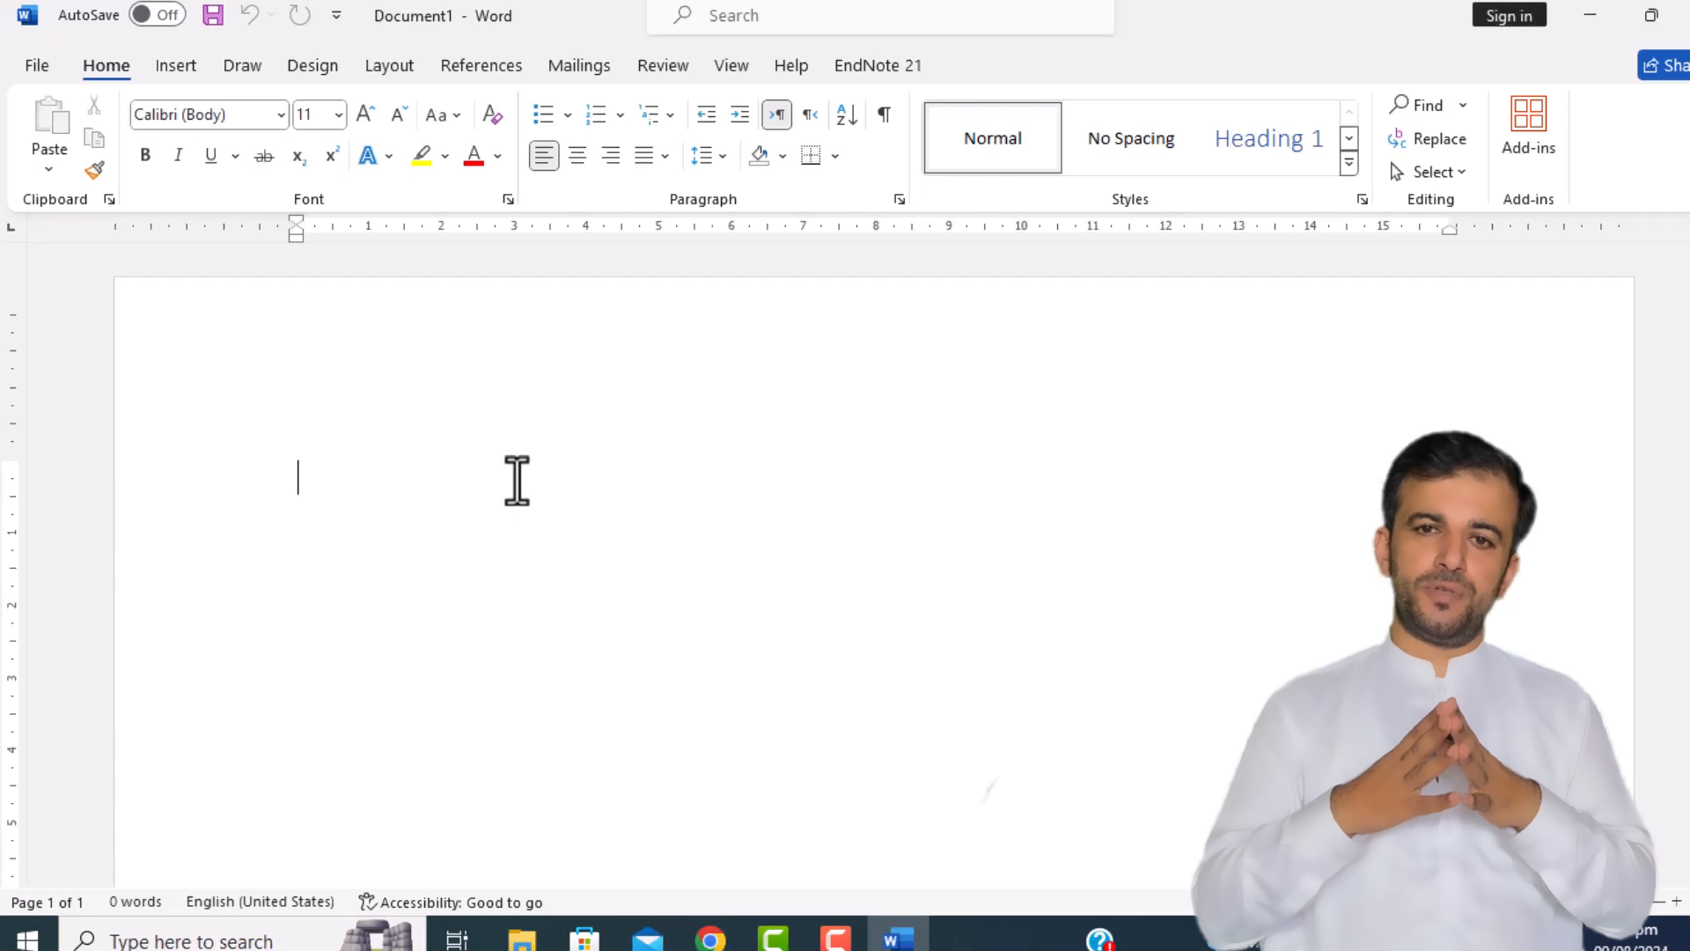
text(dsdfdfd)
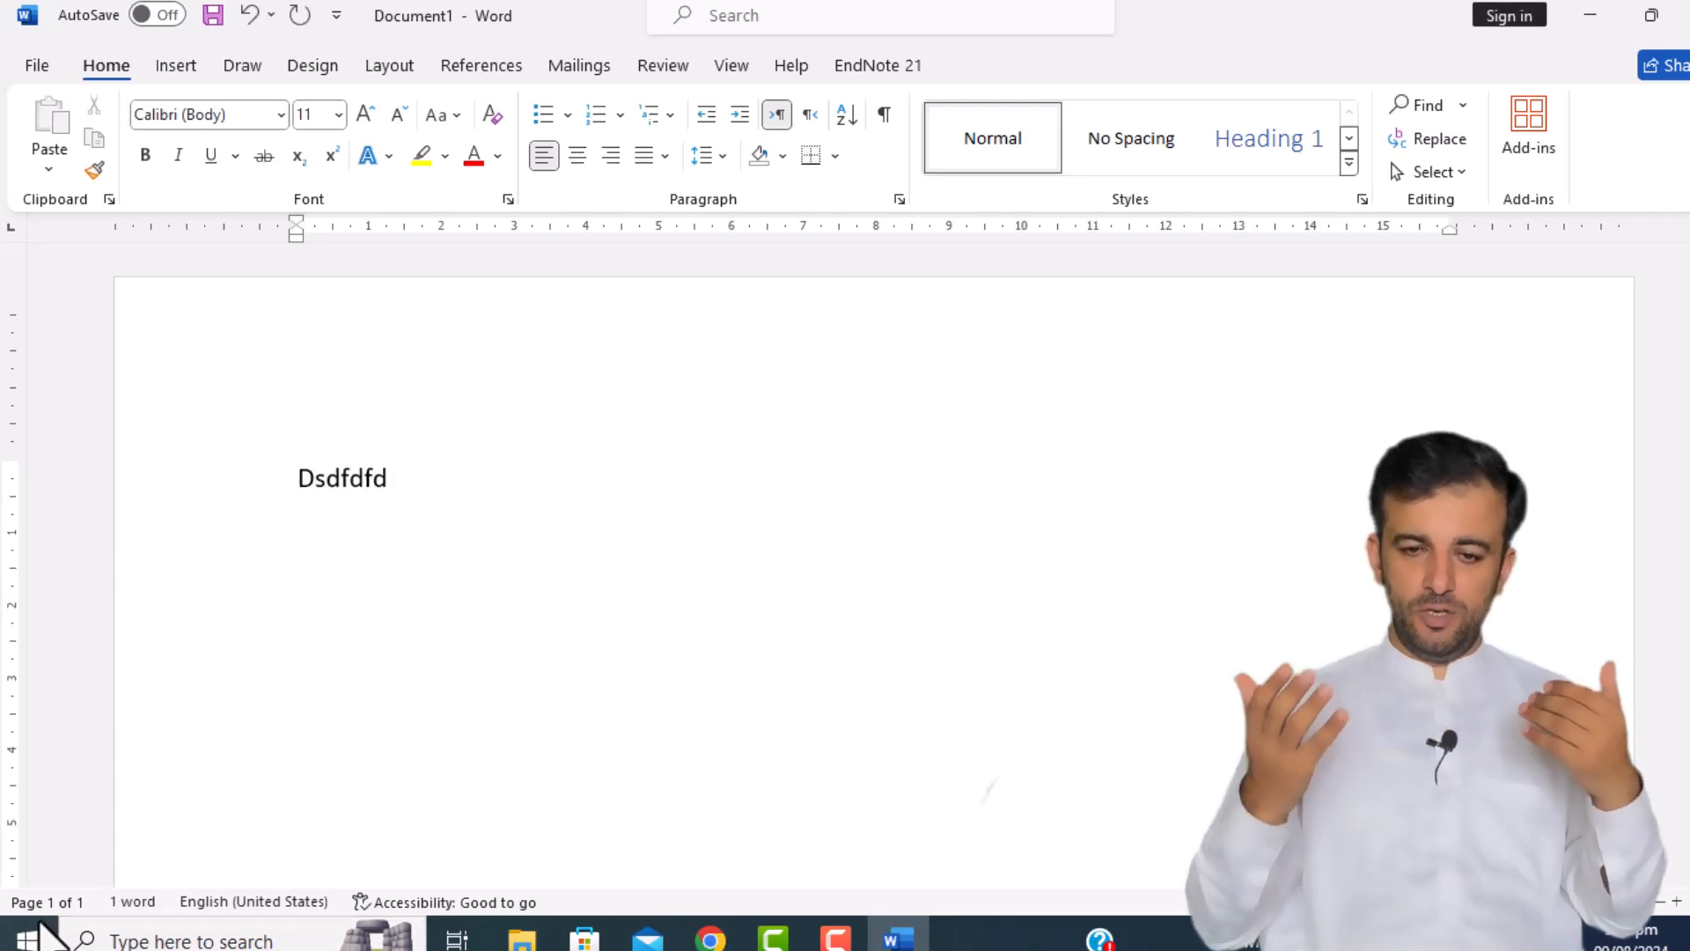
Step: Launch EndNote 21 and insert the 'Review of particle physics' reference as citation [1]
click(19, 940)
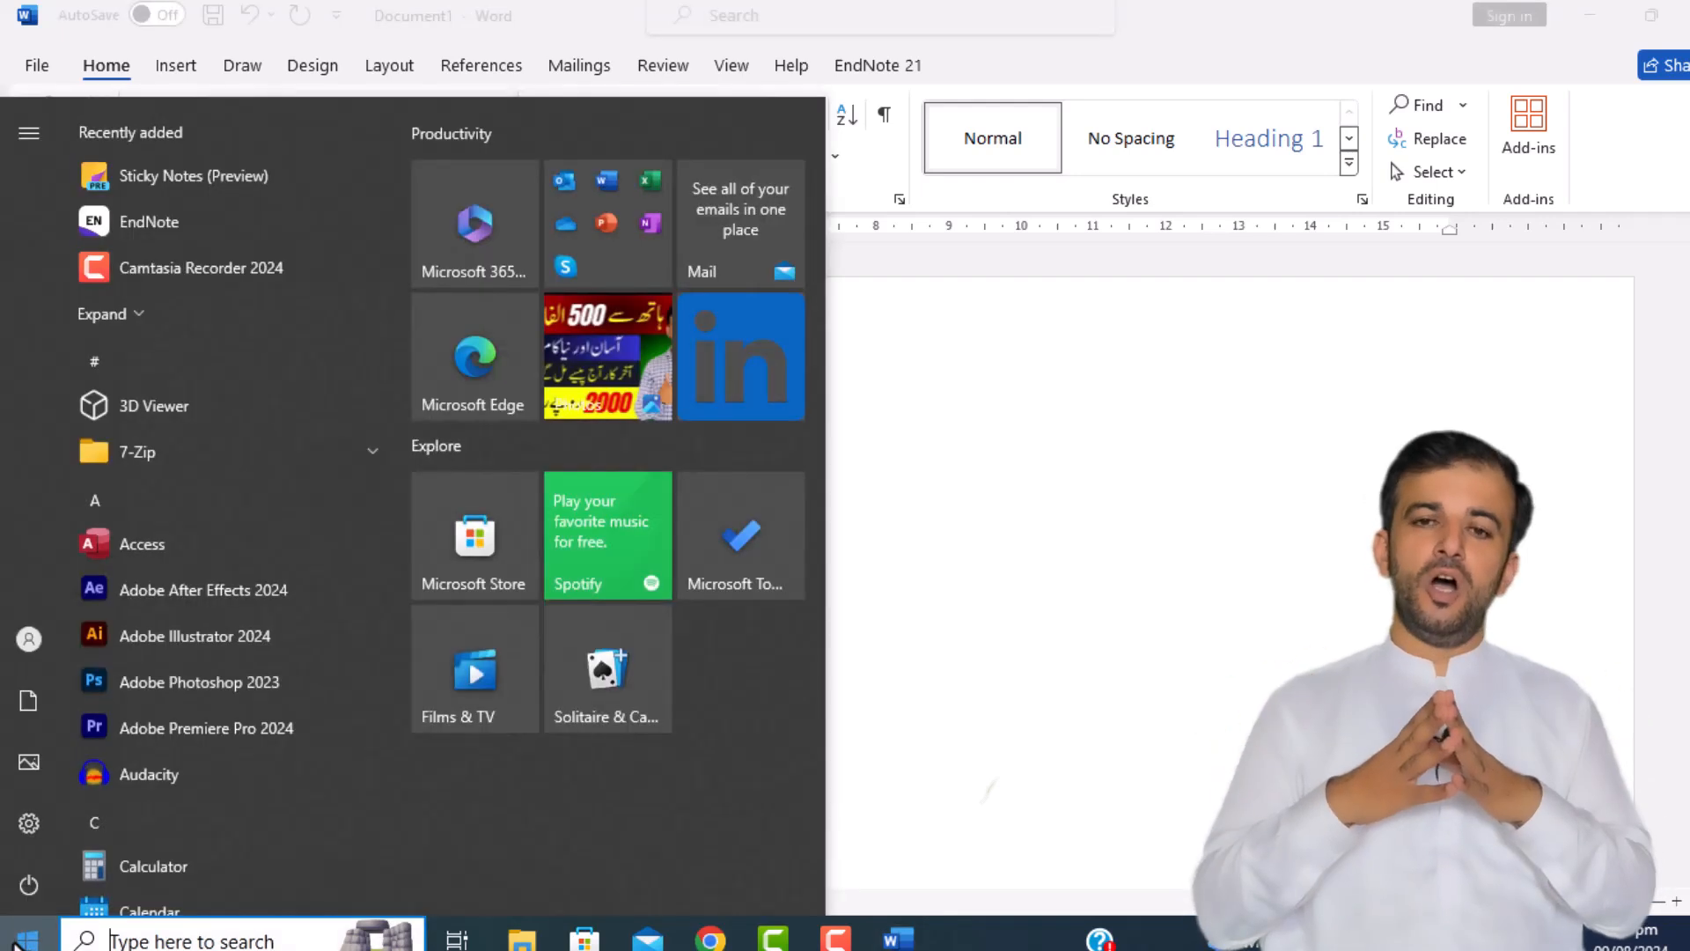
text(endnote)
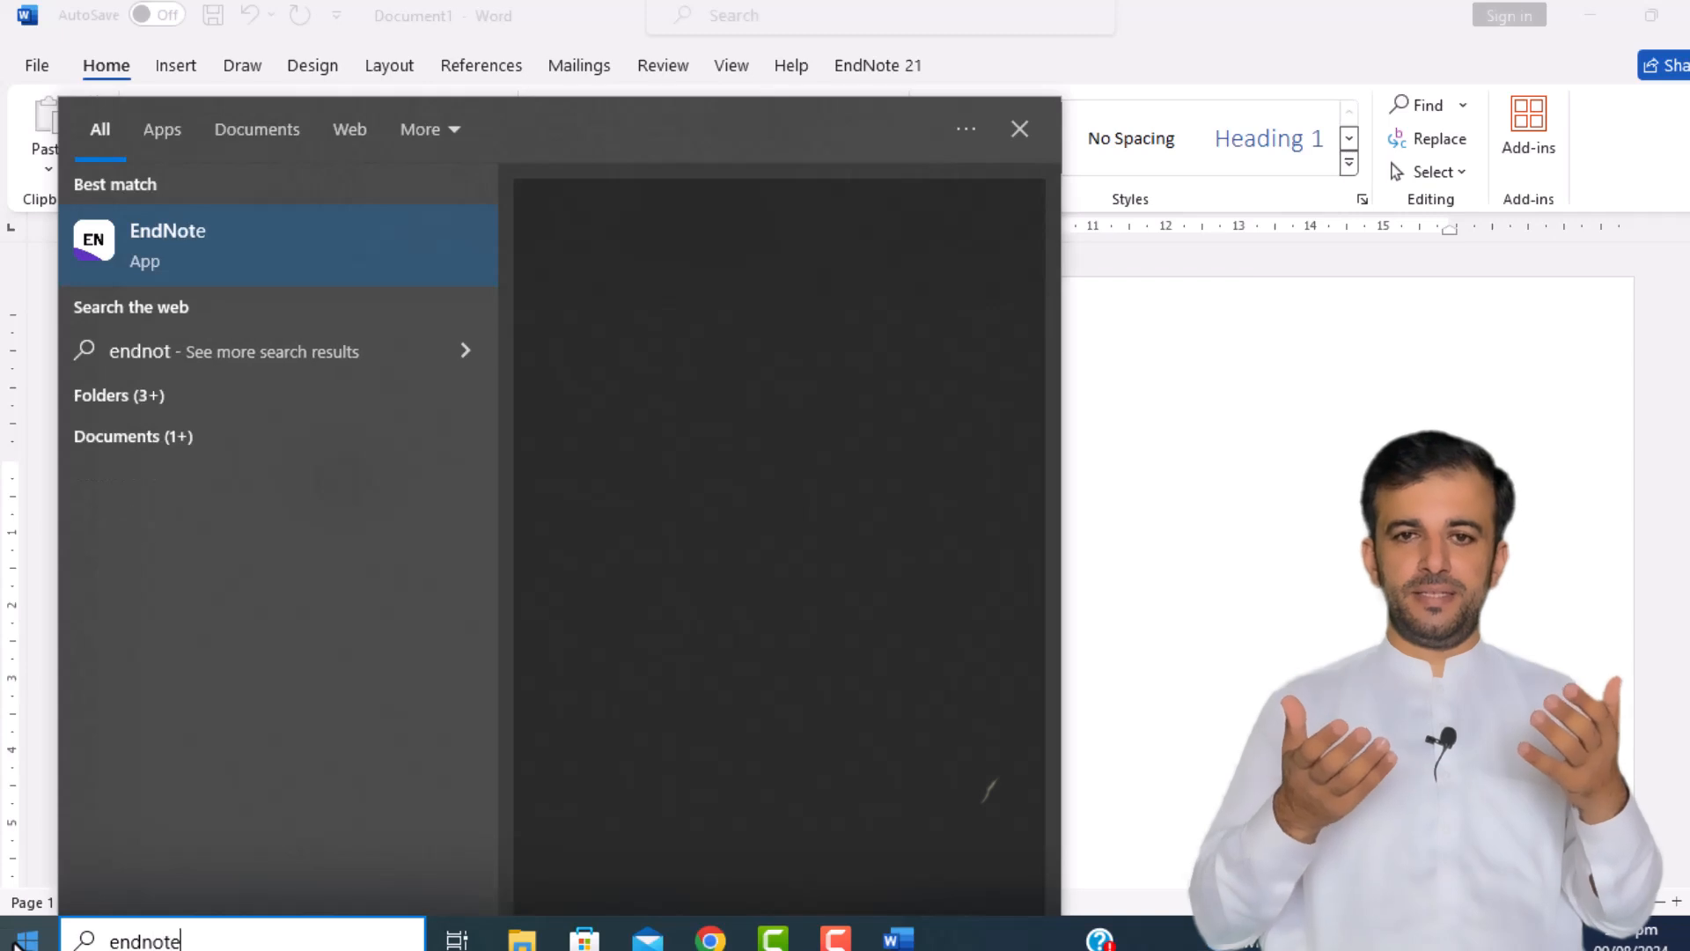
key(Return)
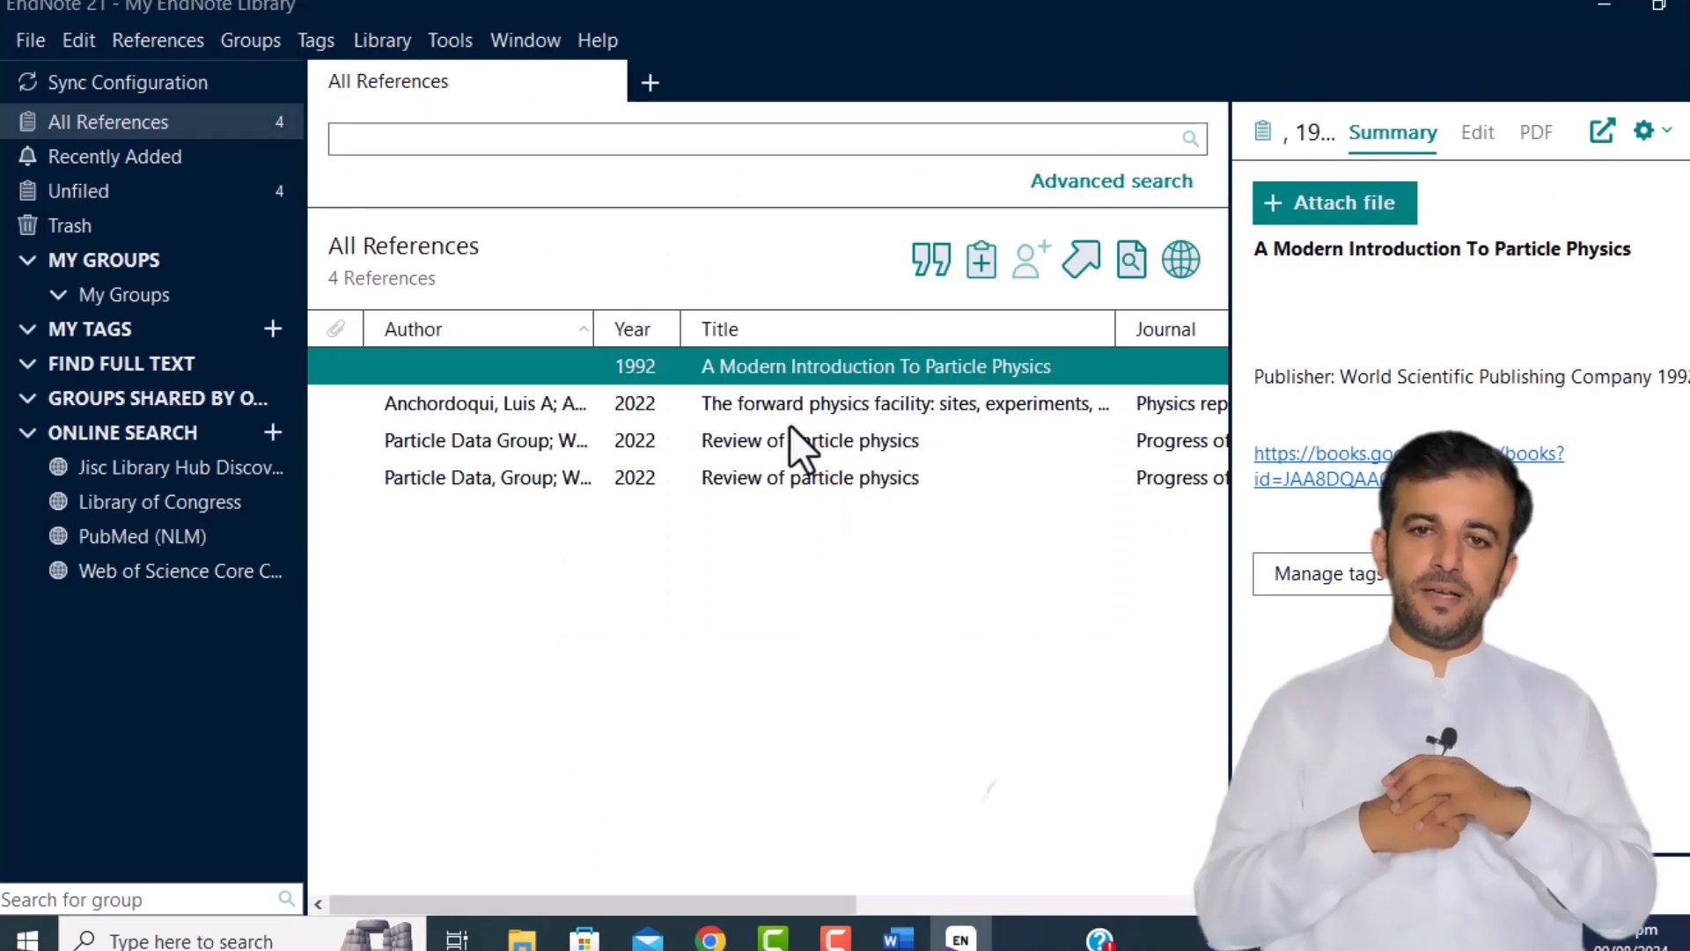
click(767, 435)
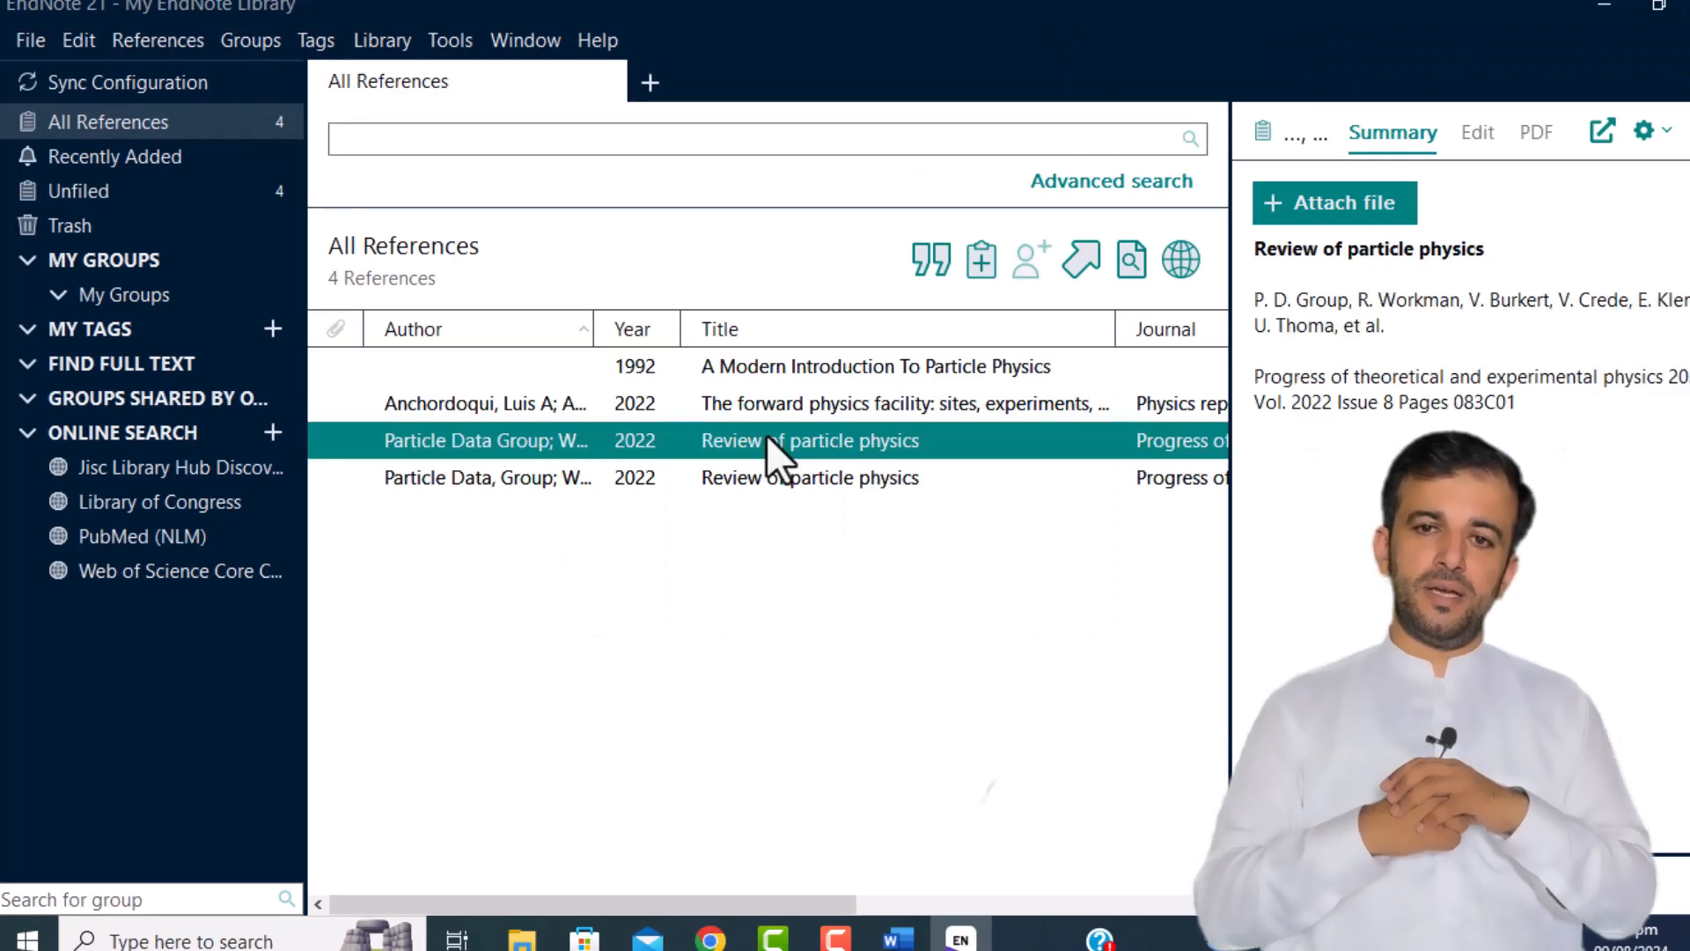
click(926, 257)
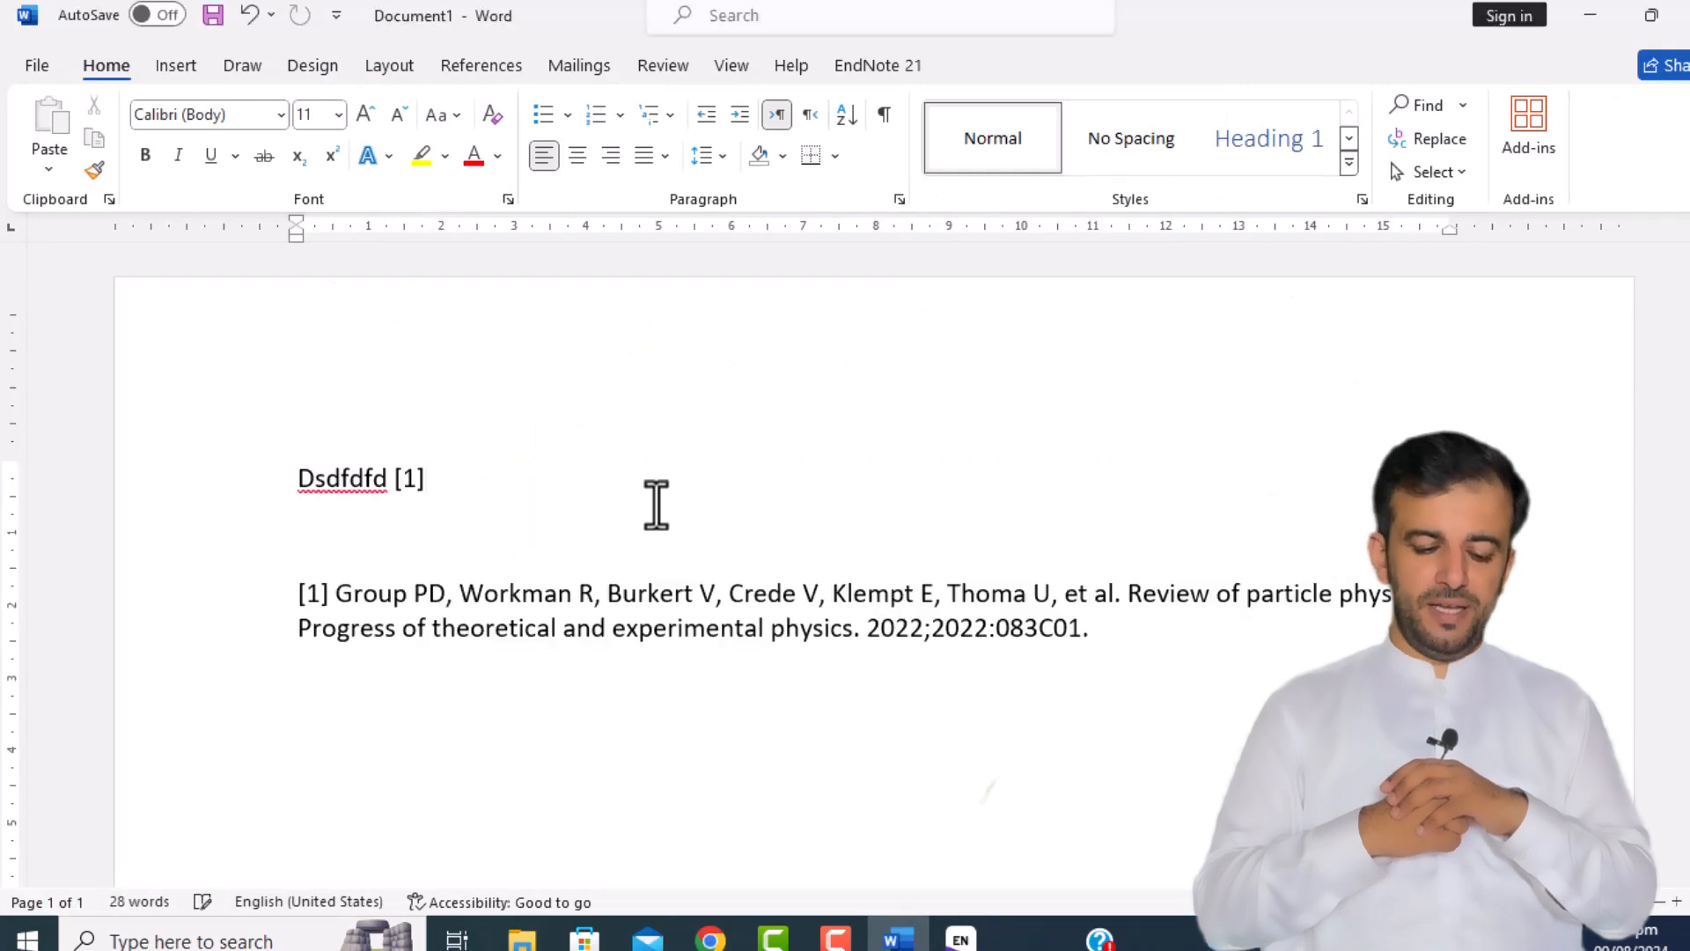
Step: Place the cursor after [1] and switch the EndNote citation style to Numbered
triple_click(334, 493)
click(458, 510)
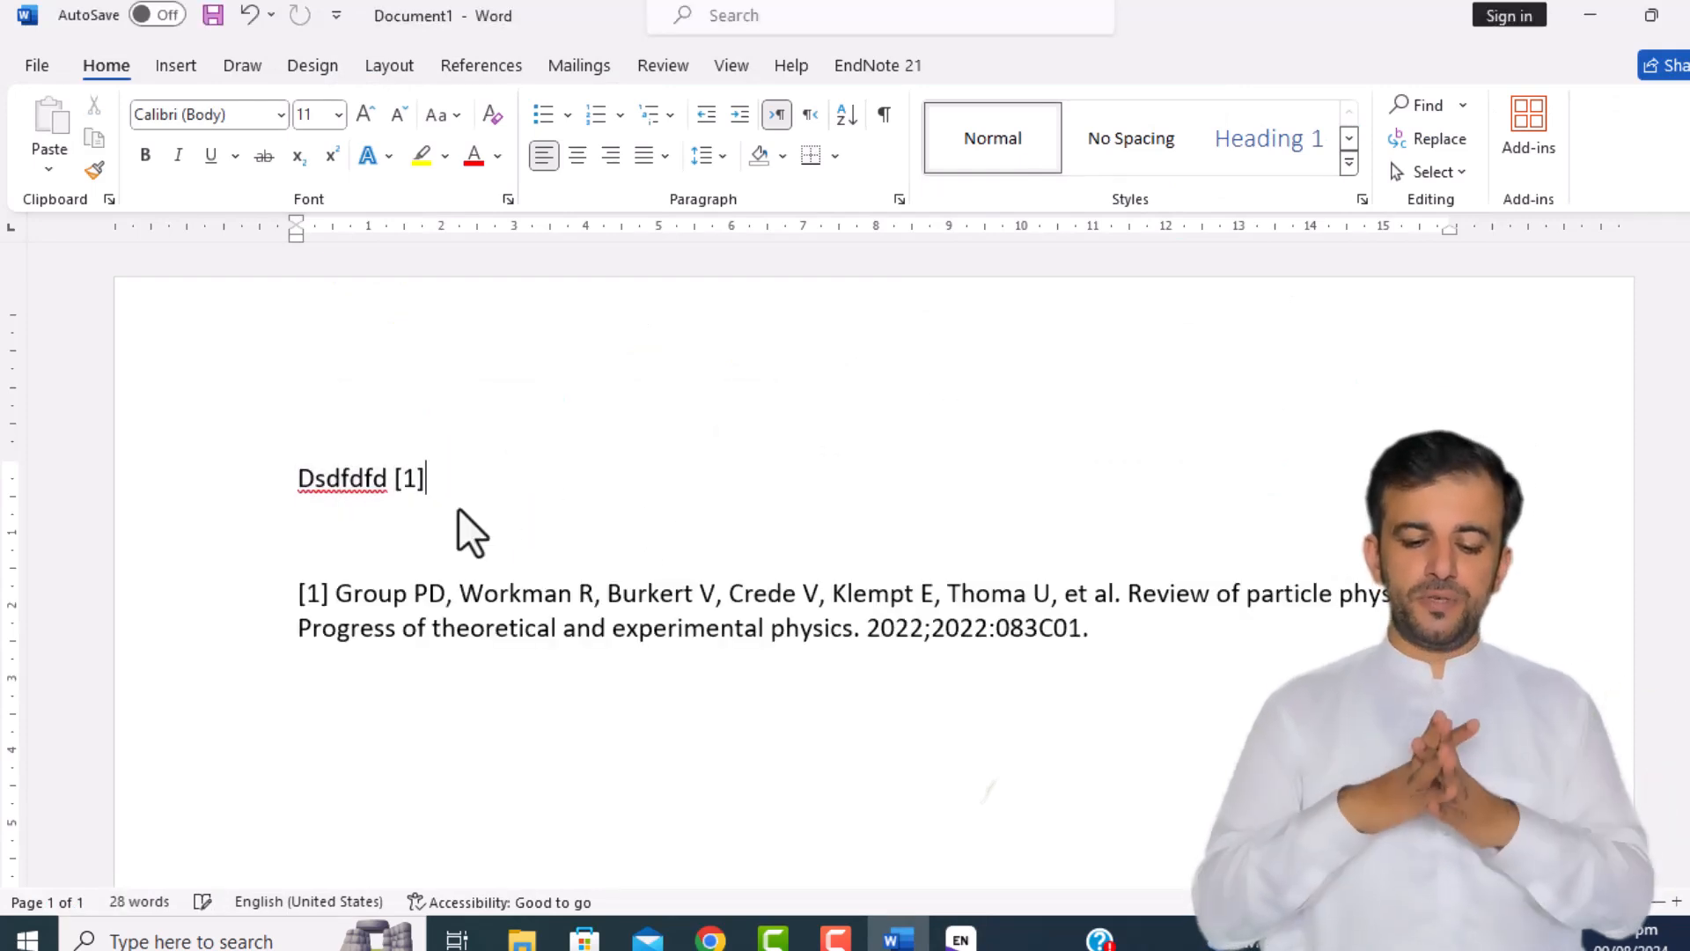
click(867, 65)
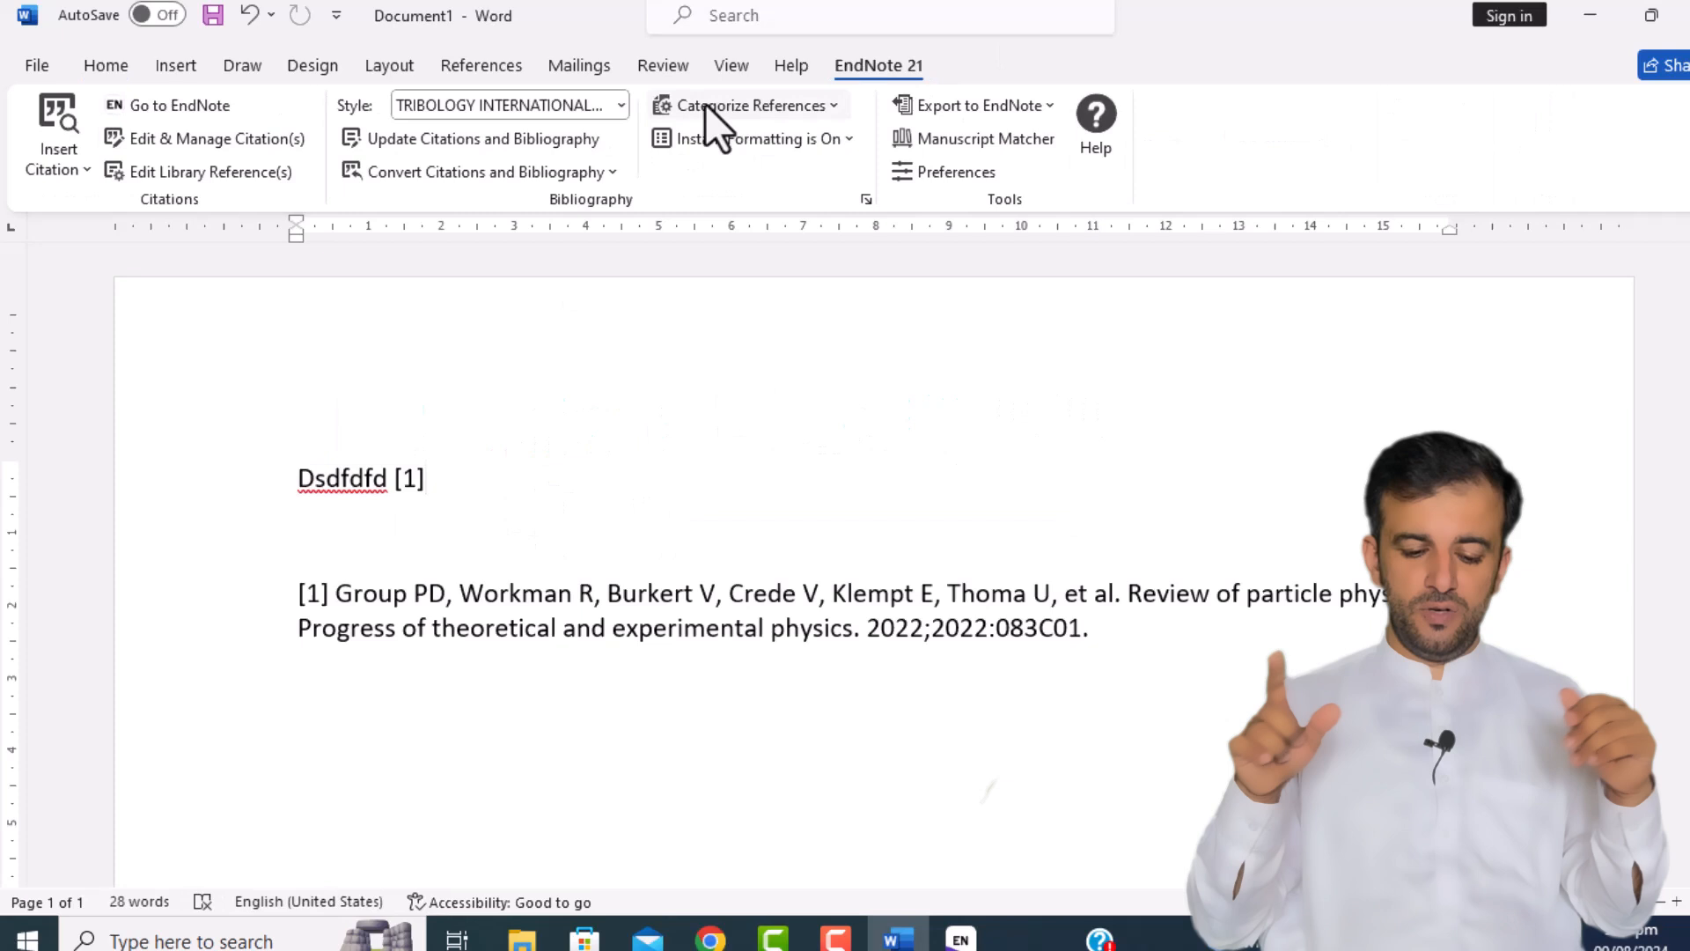
click(619, 105)
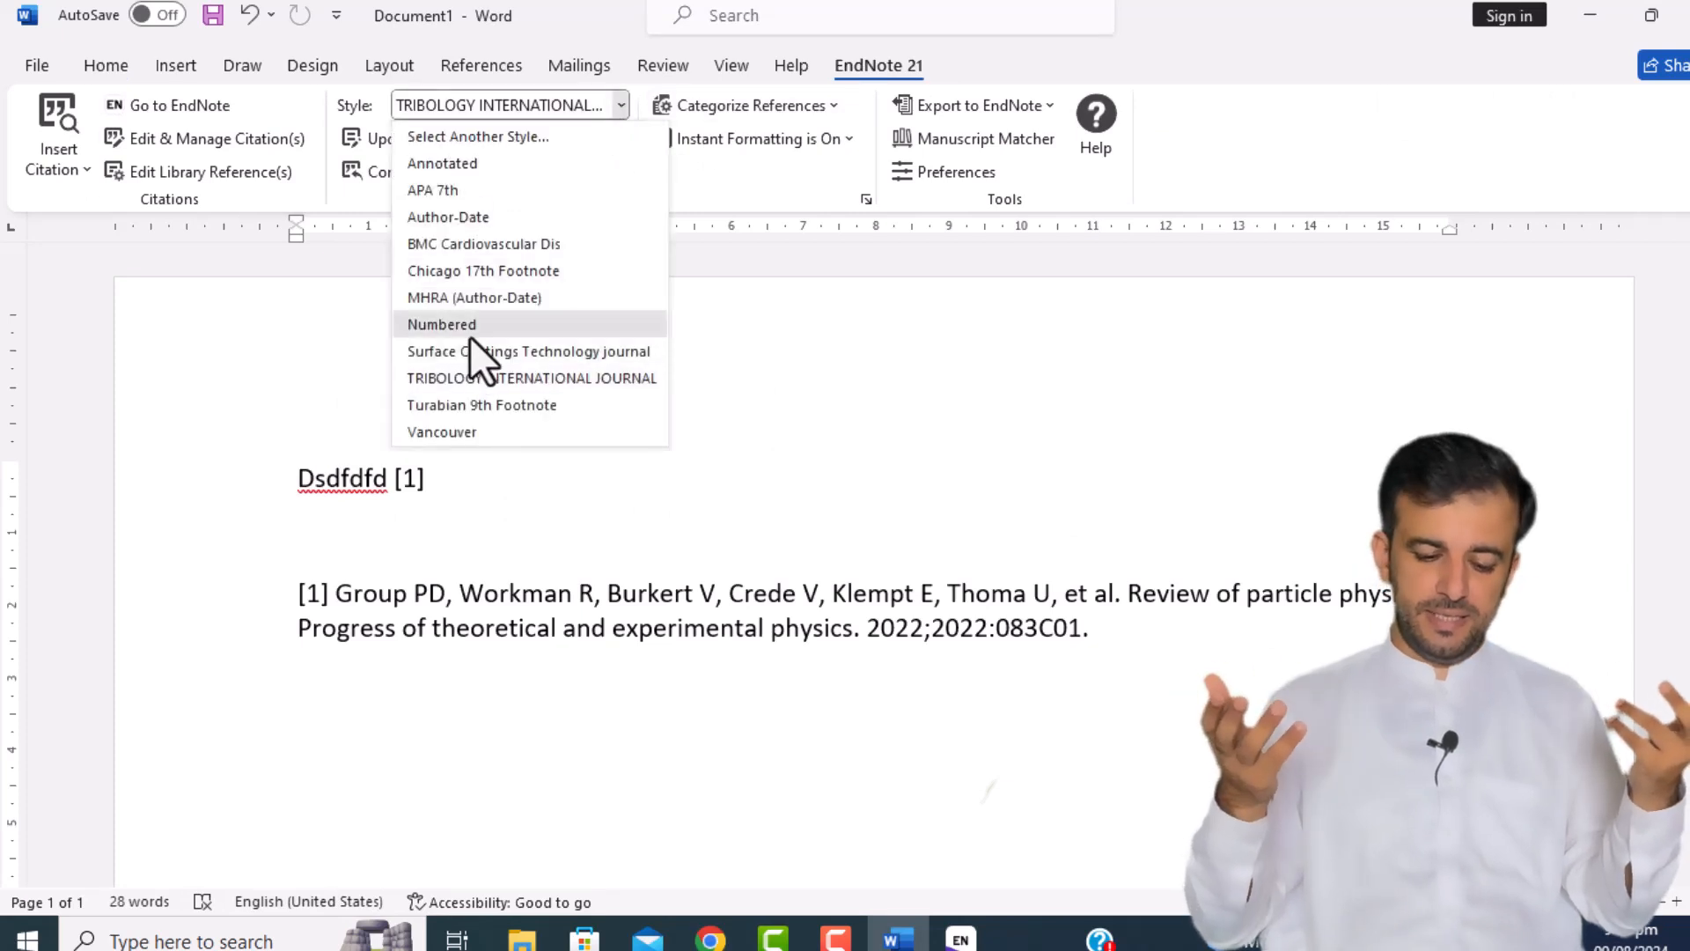
click(493, 328)
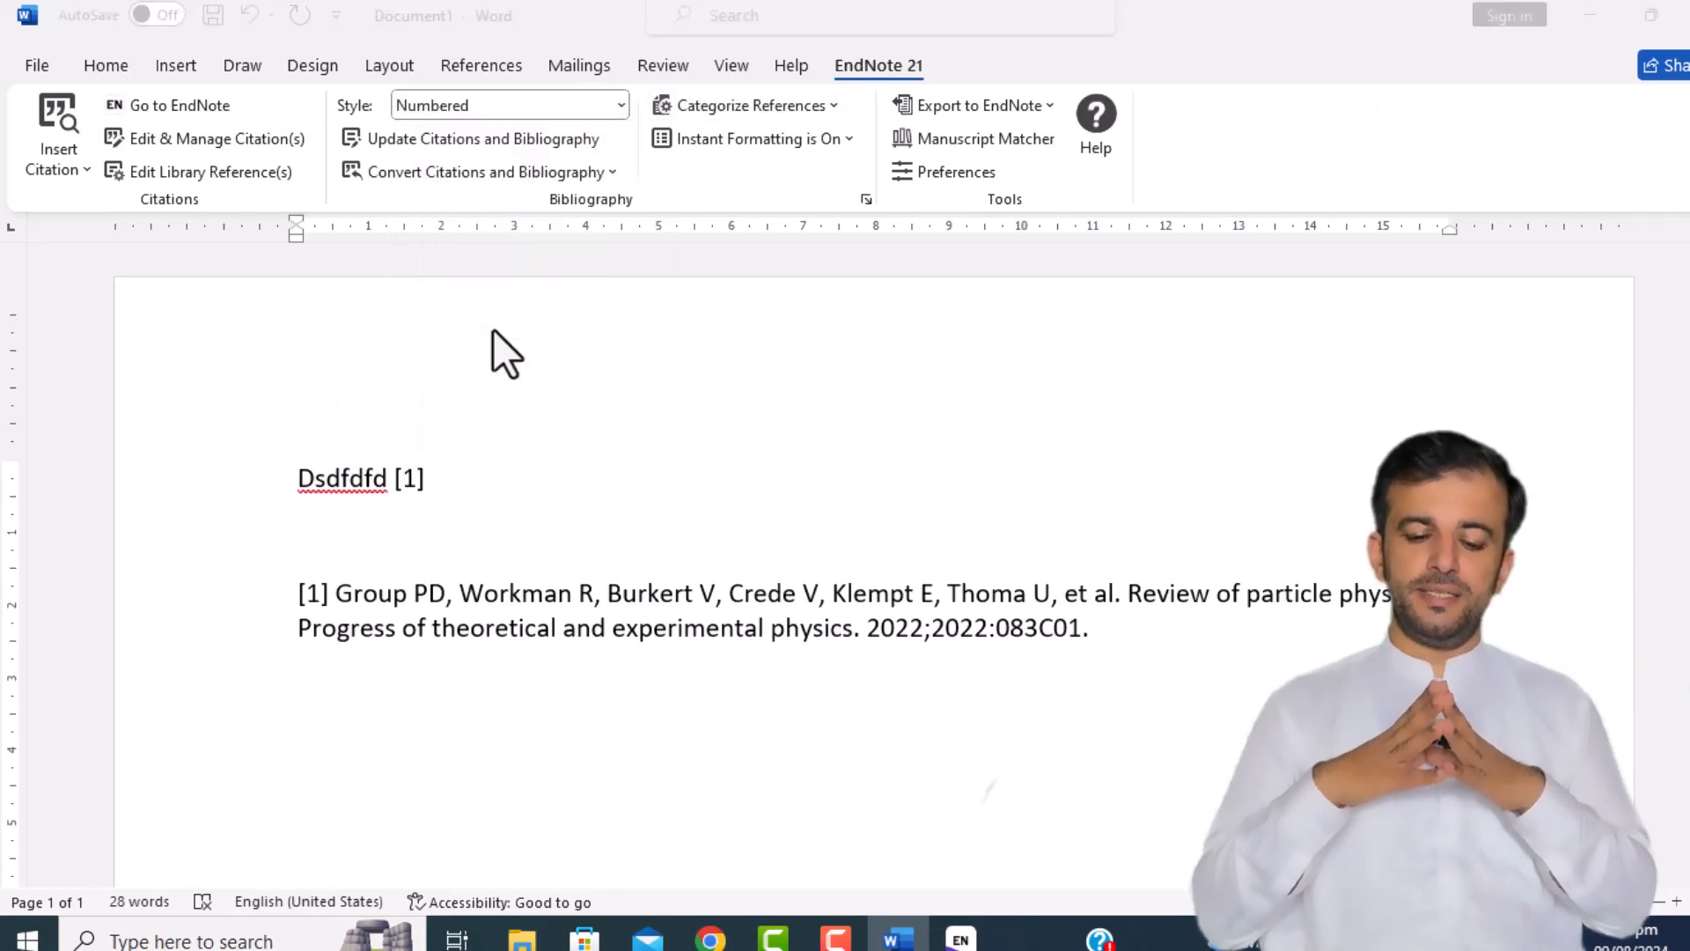
Step: Choose Adv Drug Delivery Rev from the full style list and apply it
click(616, 106)
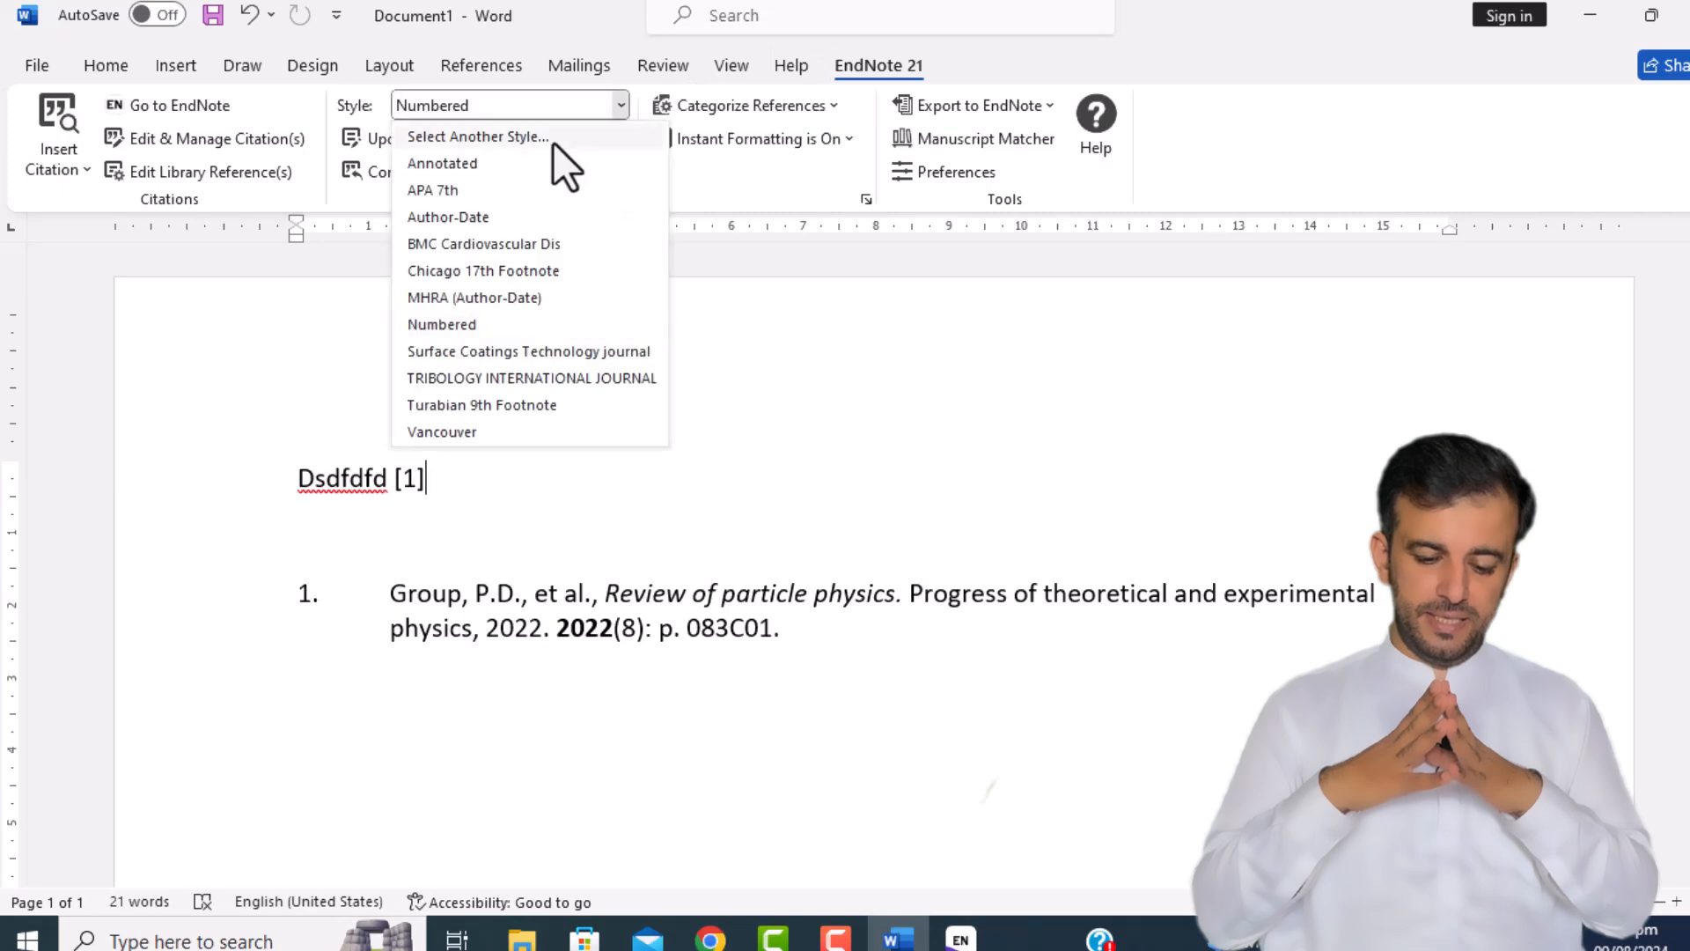
click(553, 141)
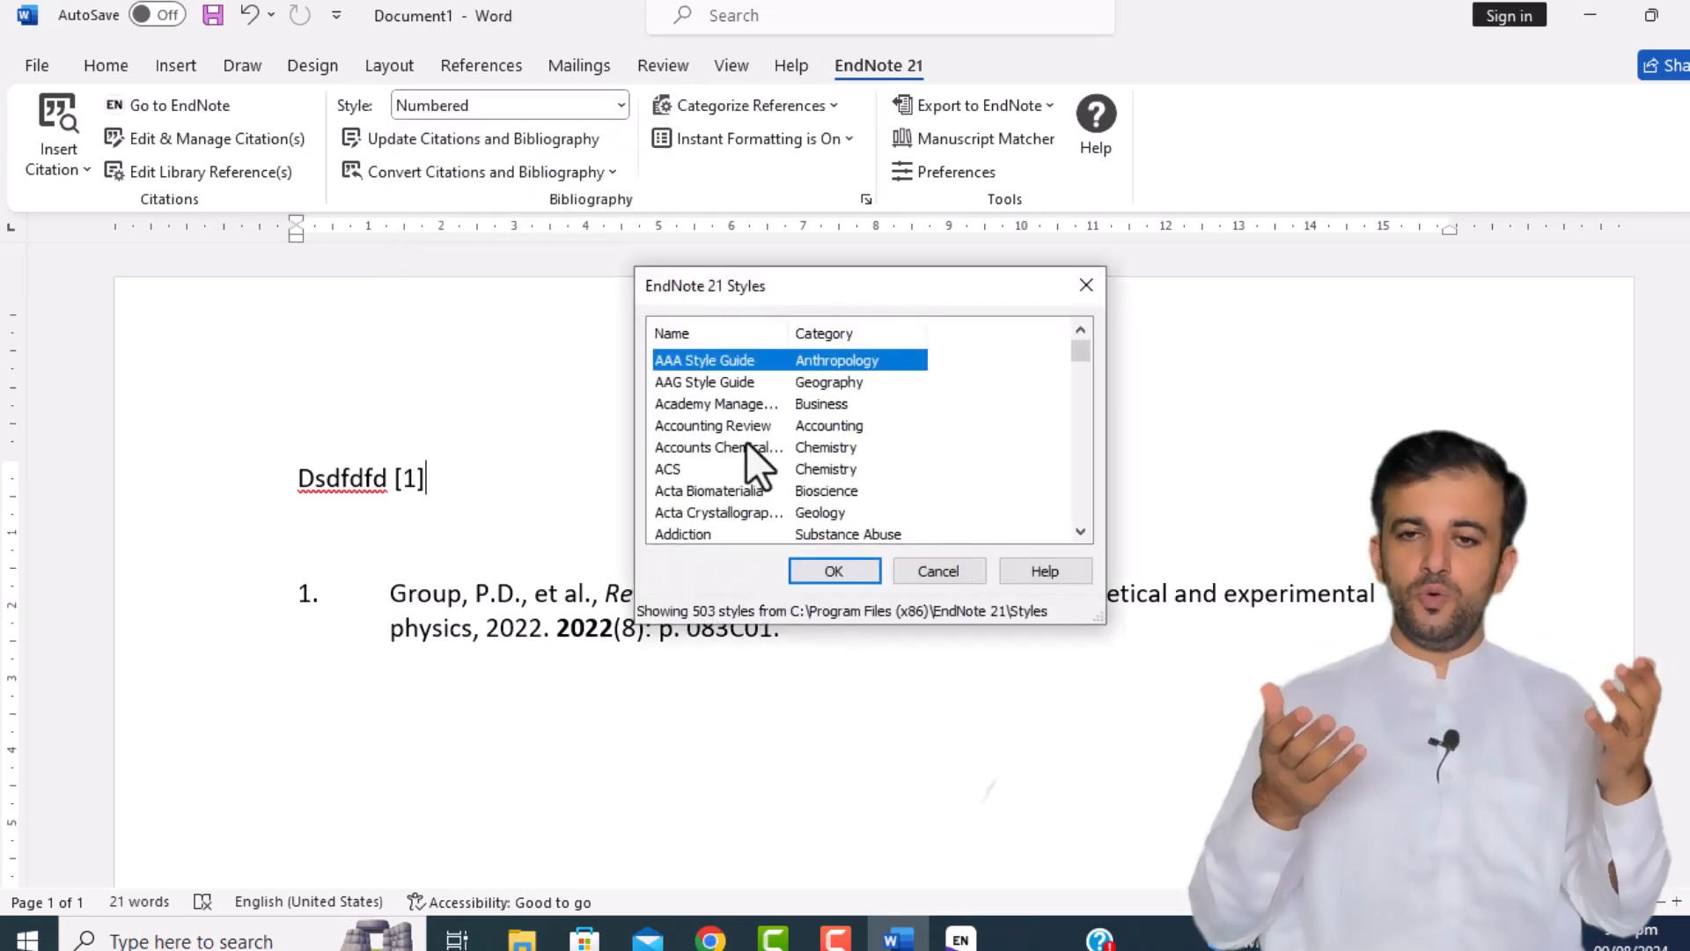
key(Down)
key(Down)
key(Down)
key(Down)
key(Down)
key(Down)
key(Down)
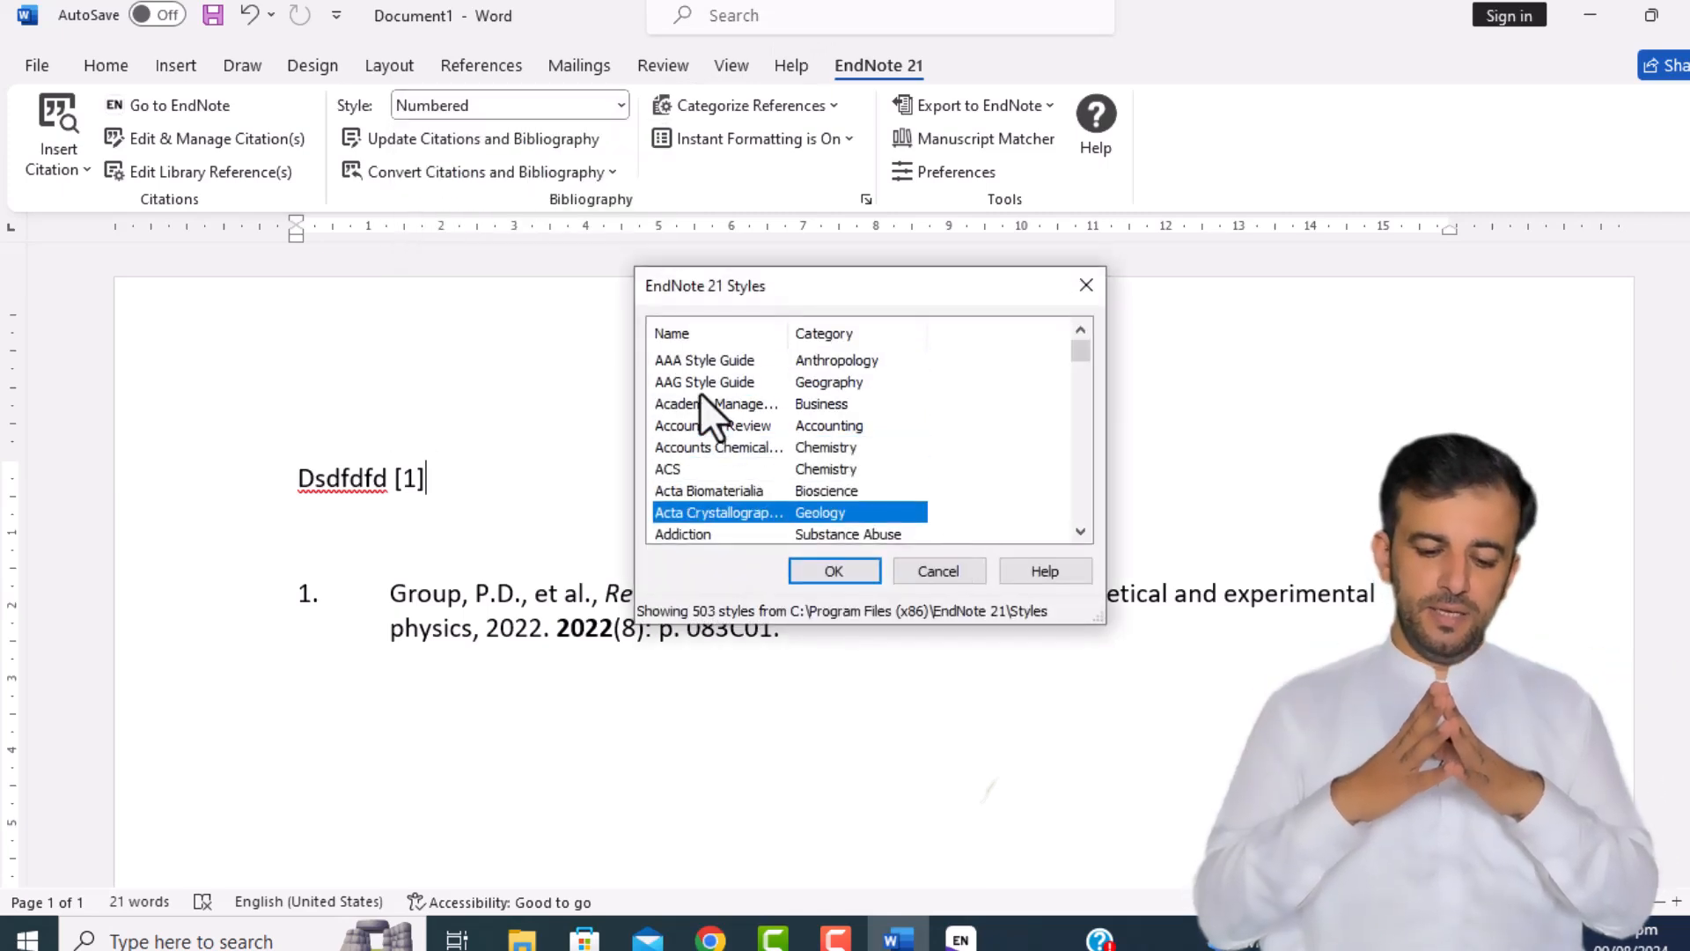
key(Down)
key(Down)
key(Down)
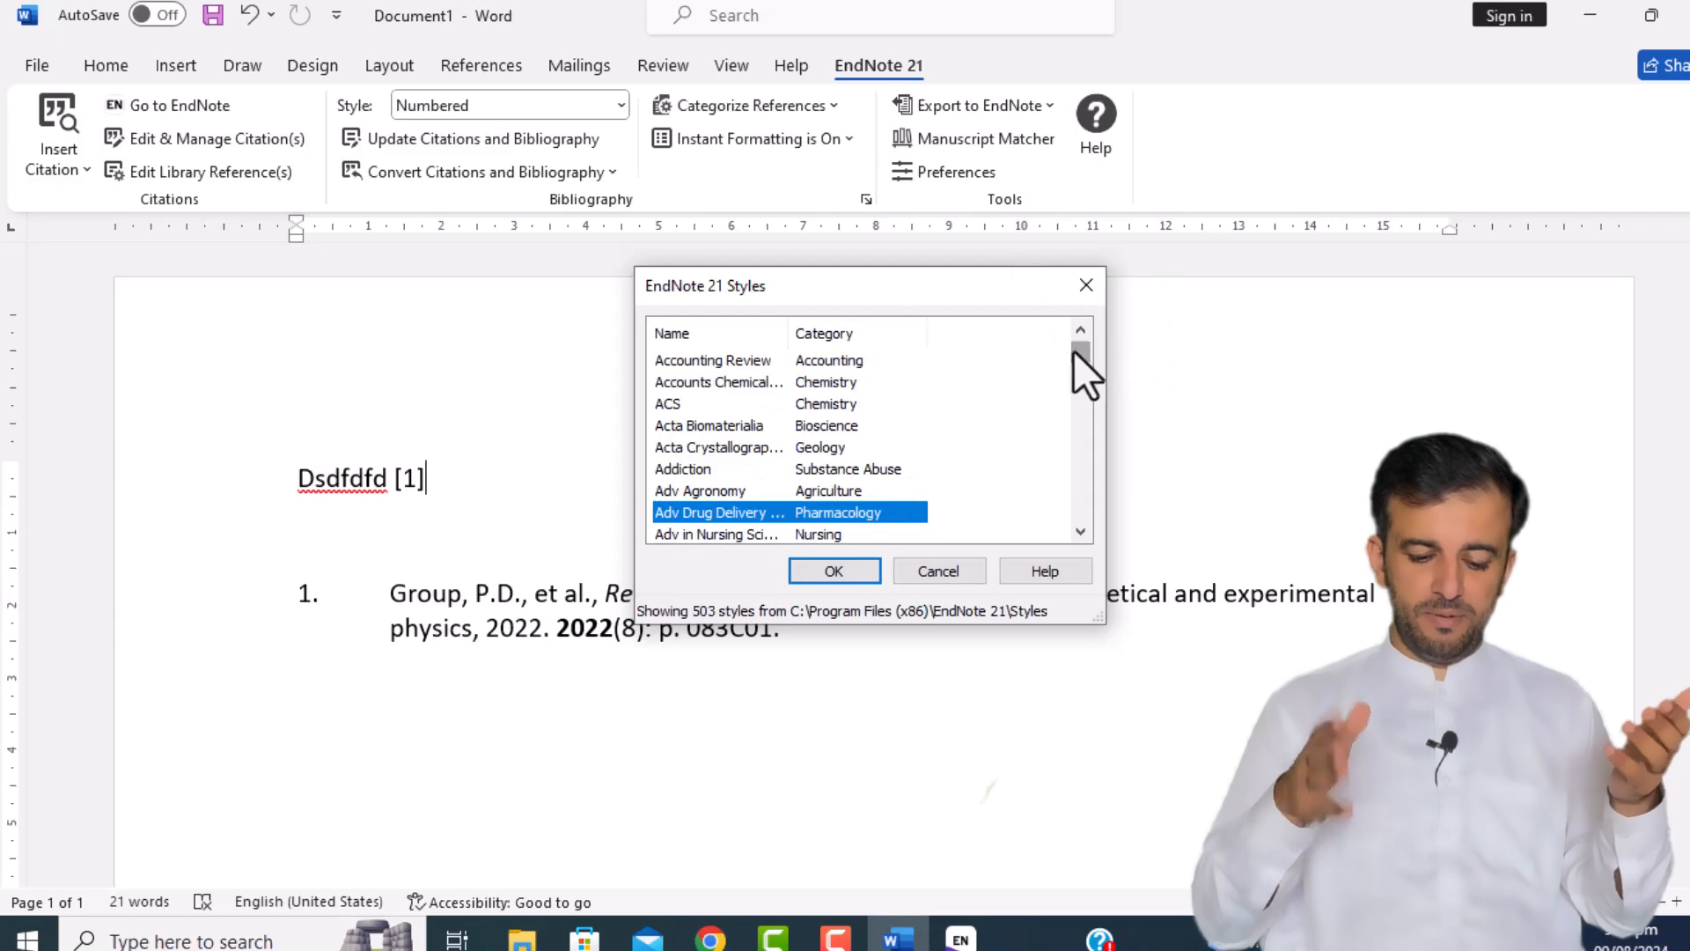
drag(1074, 351, 1074, 469)
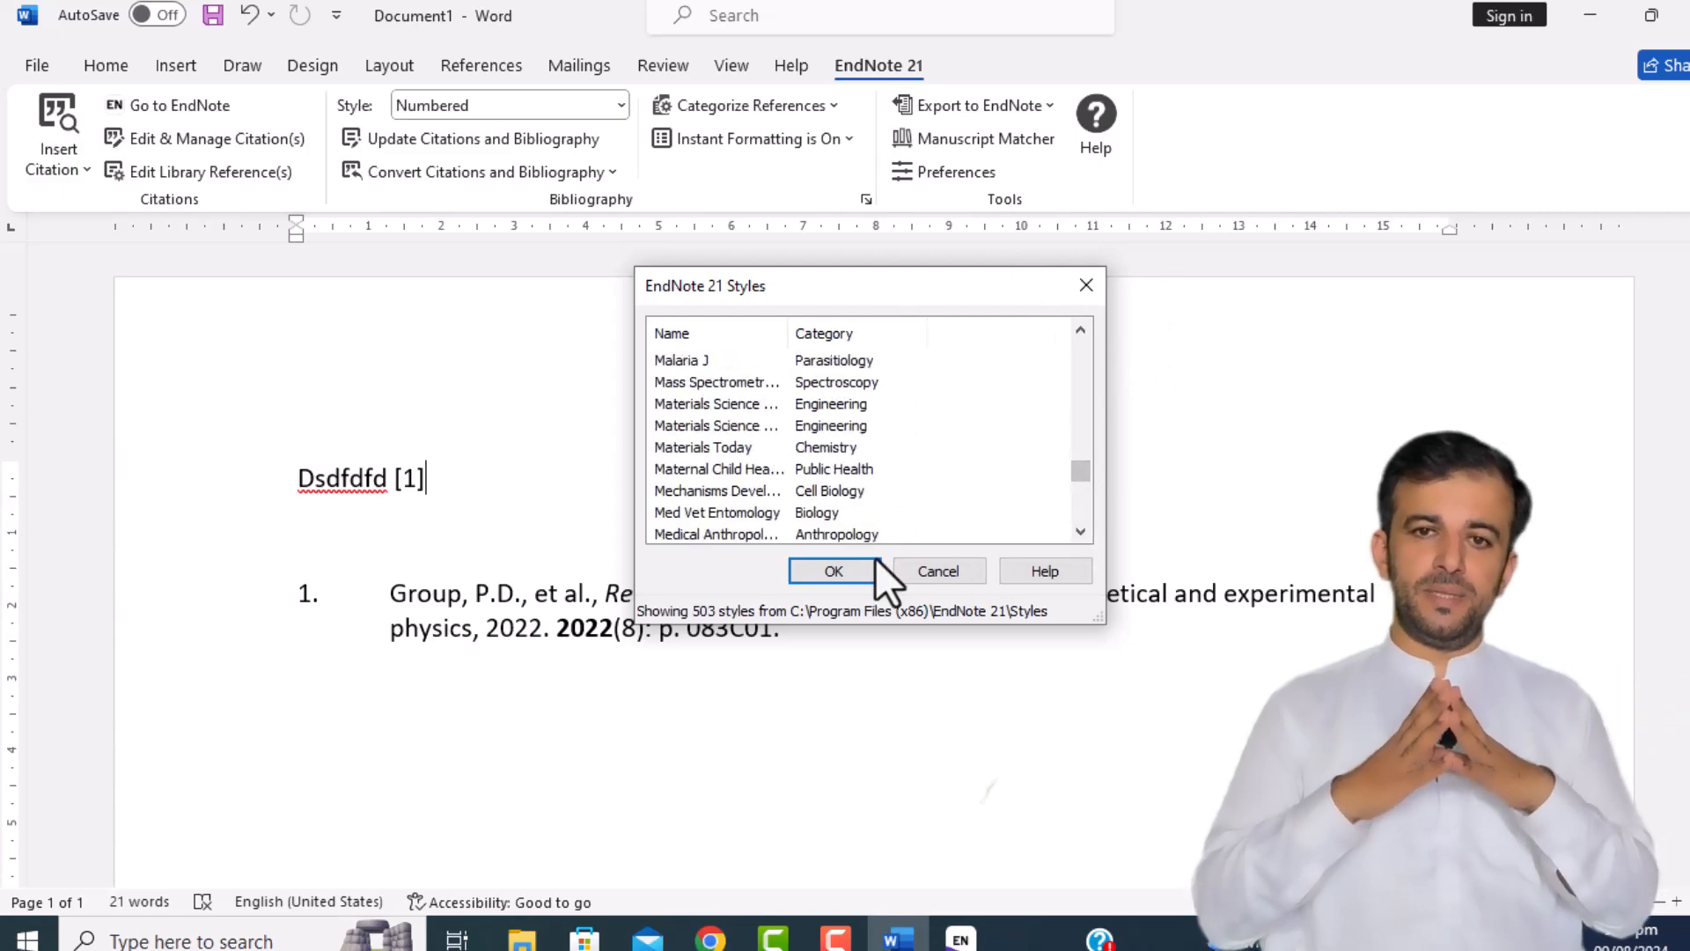
click(843, 567)
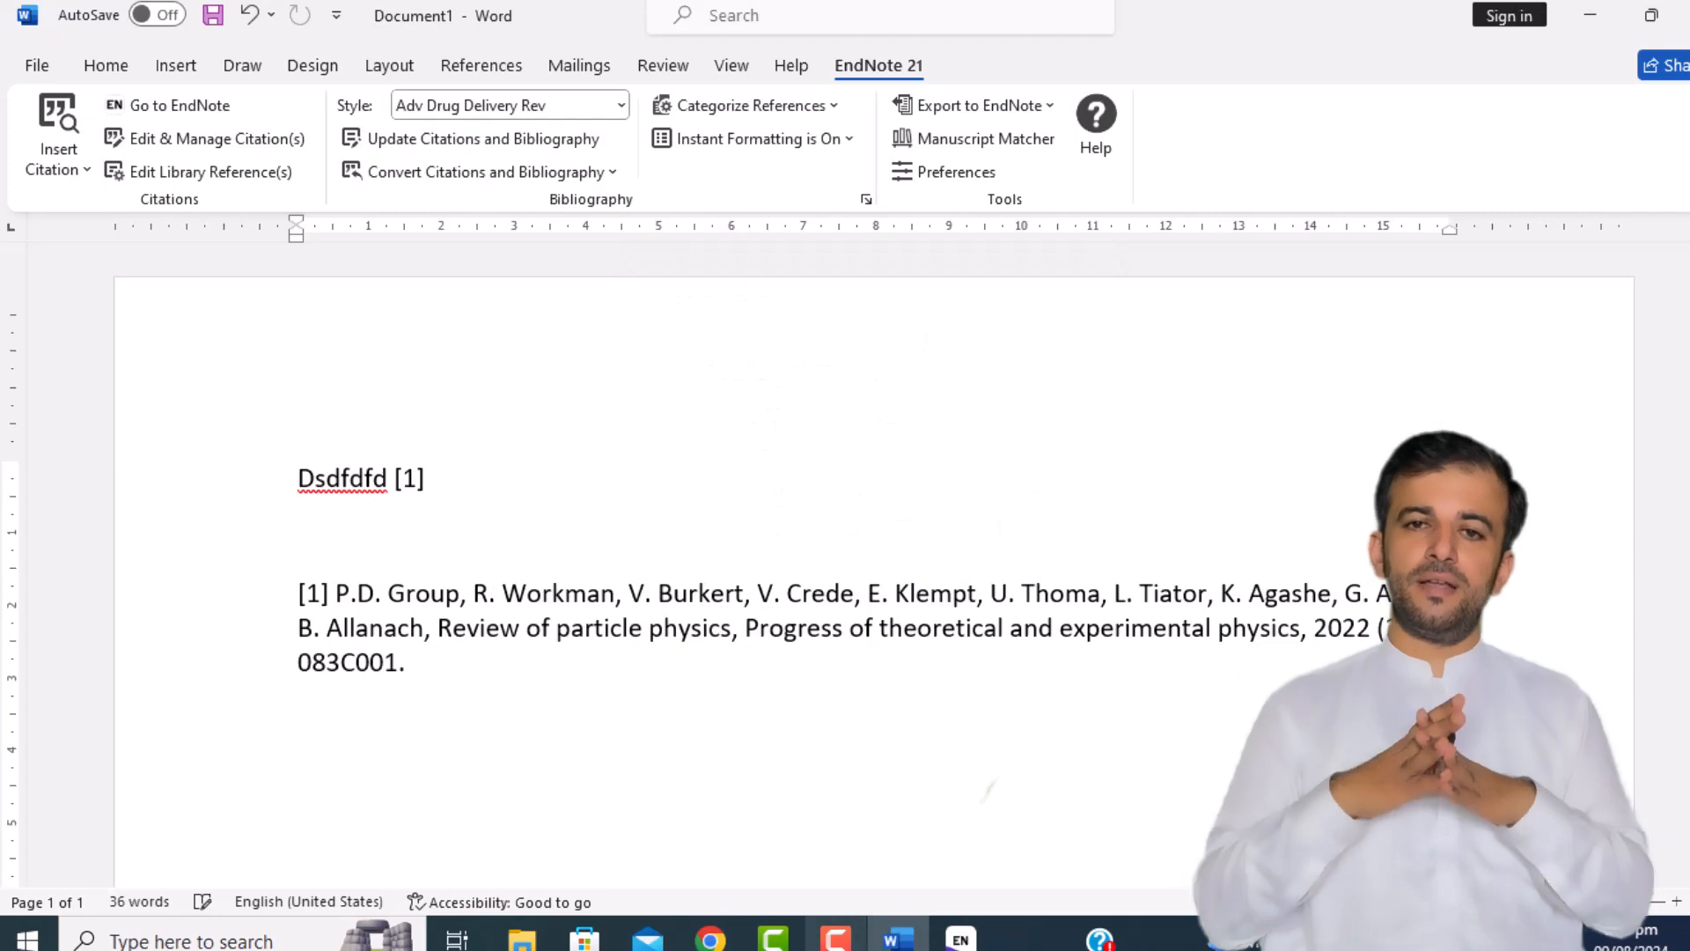
Step: Search Chrome for 'endnote output style, physica B' and download the Physica B style from endnote.com
click(707, 938)
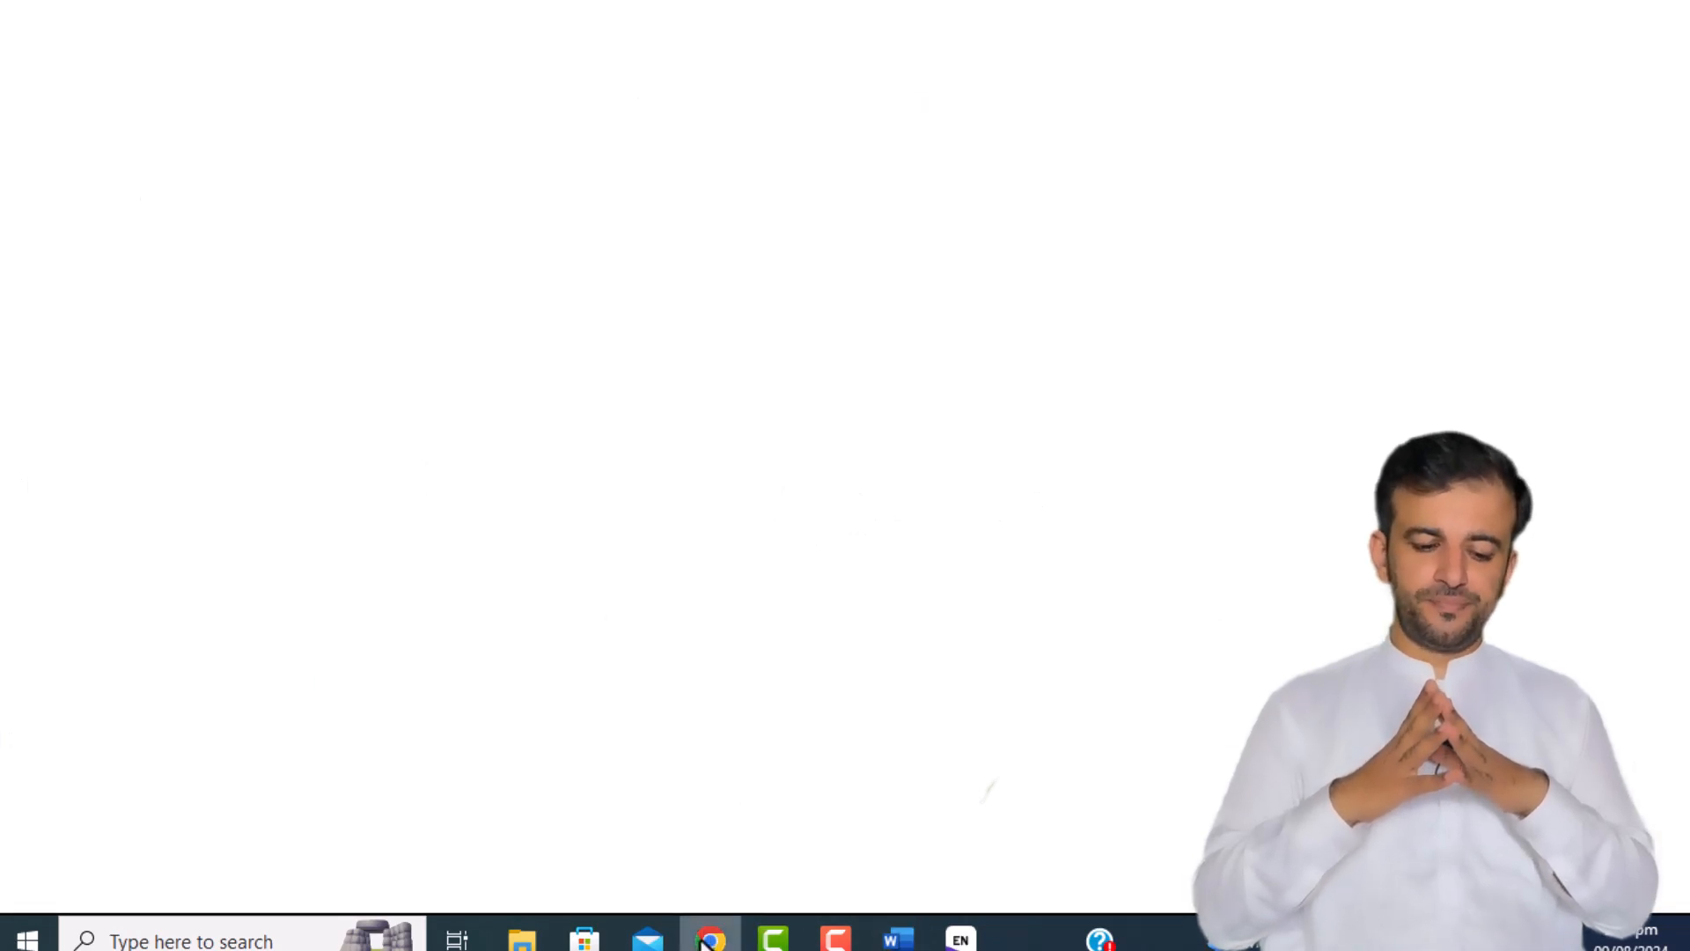
text(endnot)
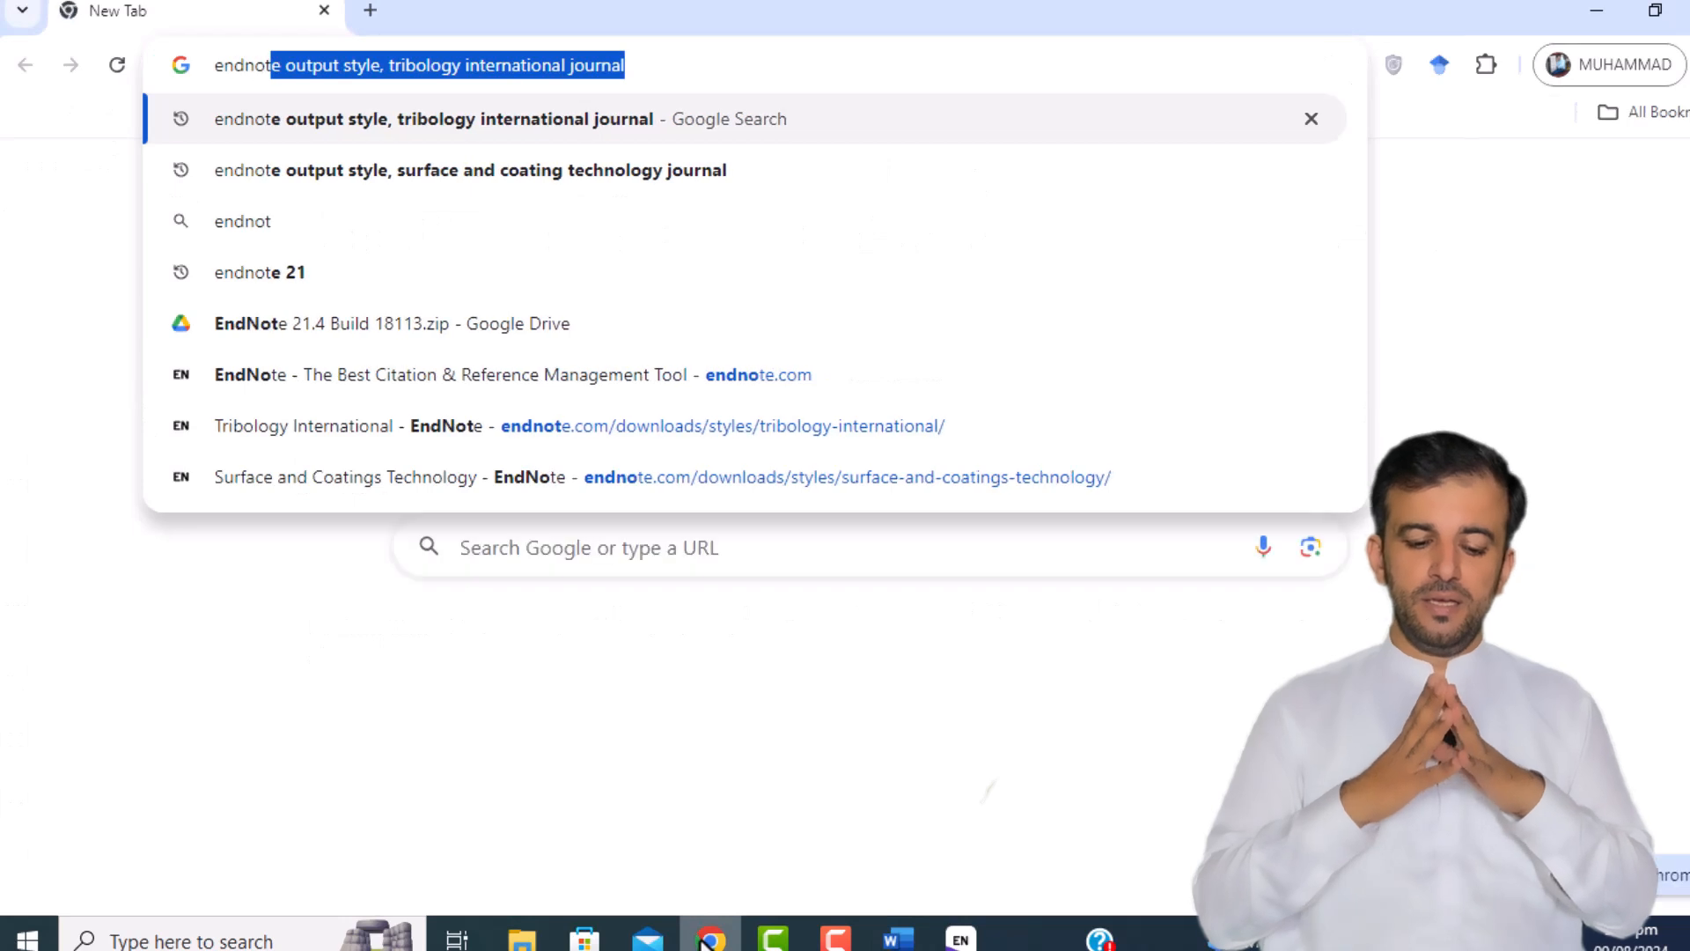
text(e output s)
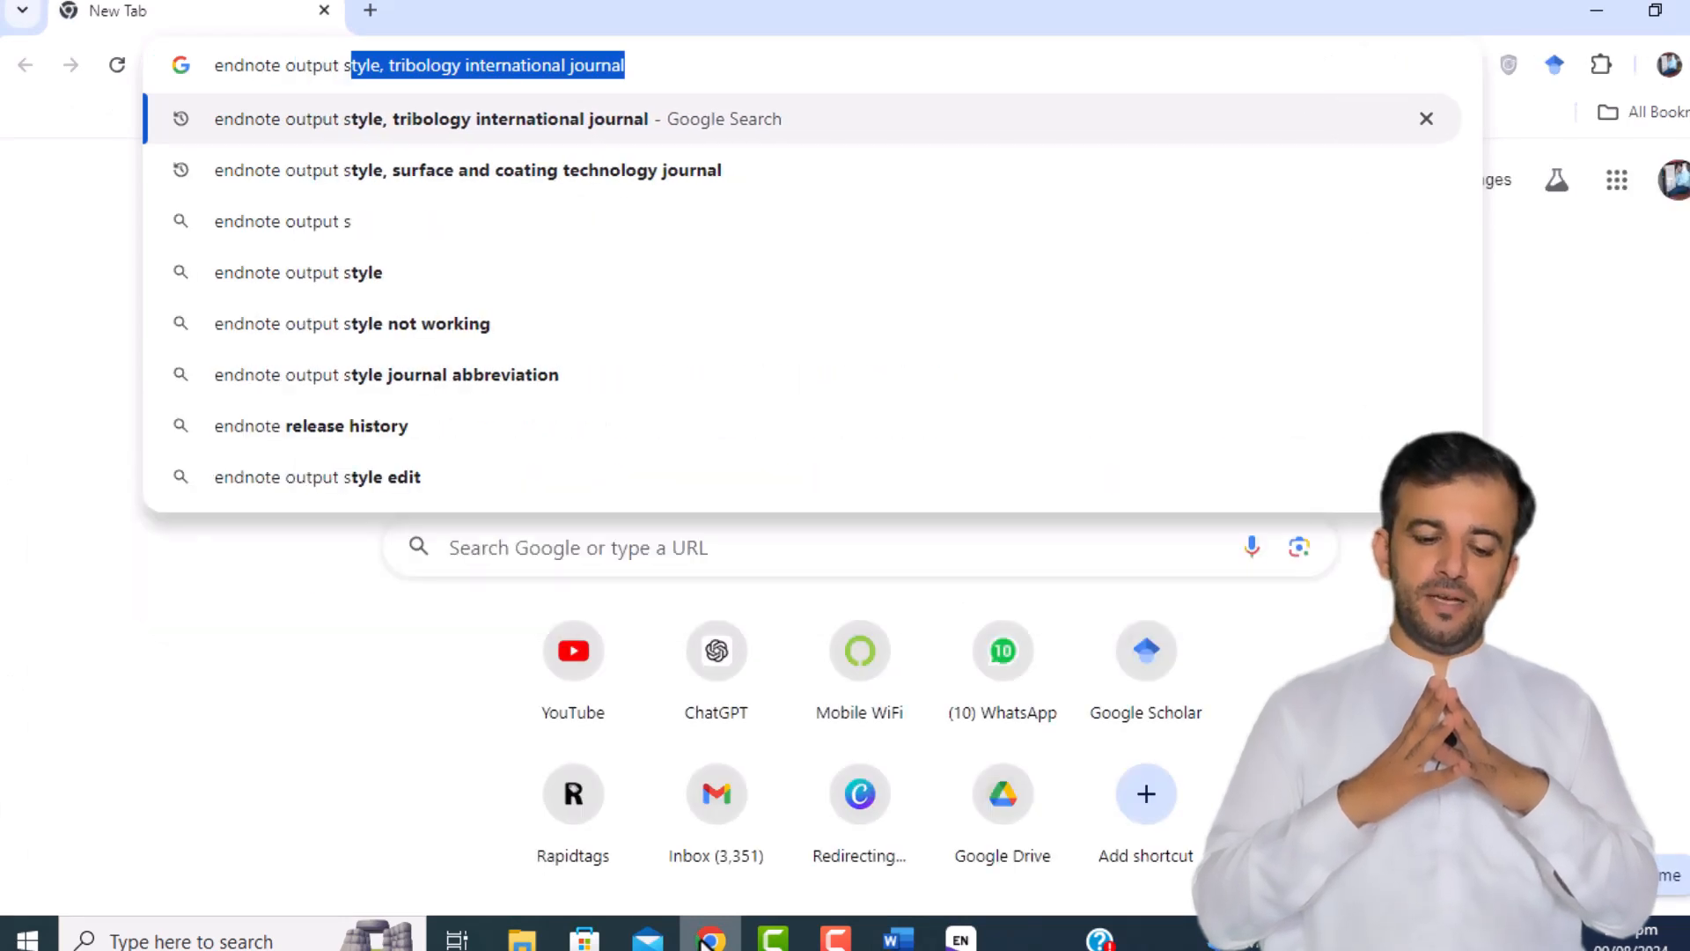
text(tyle, phy)
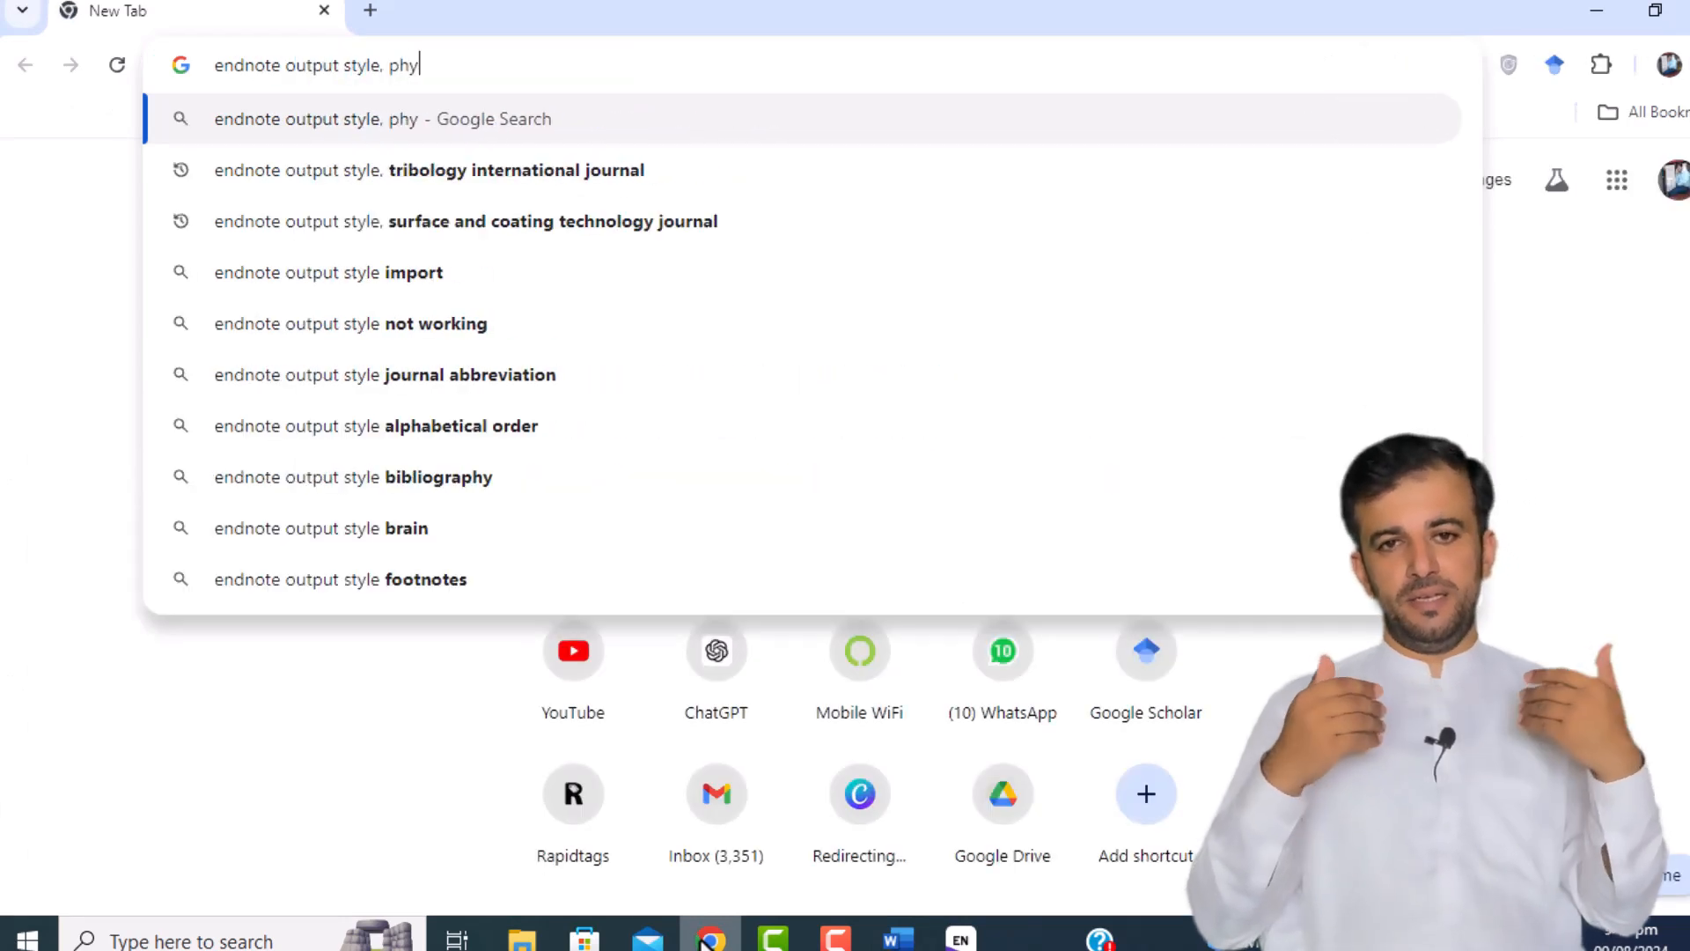
text(sica B)
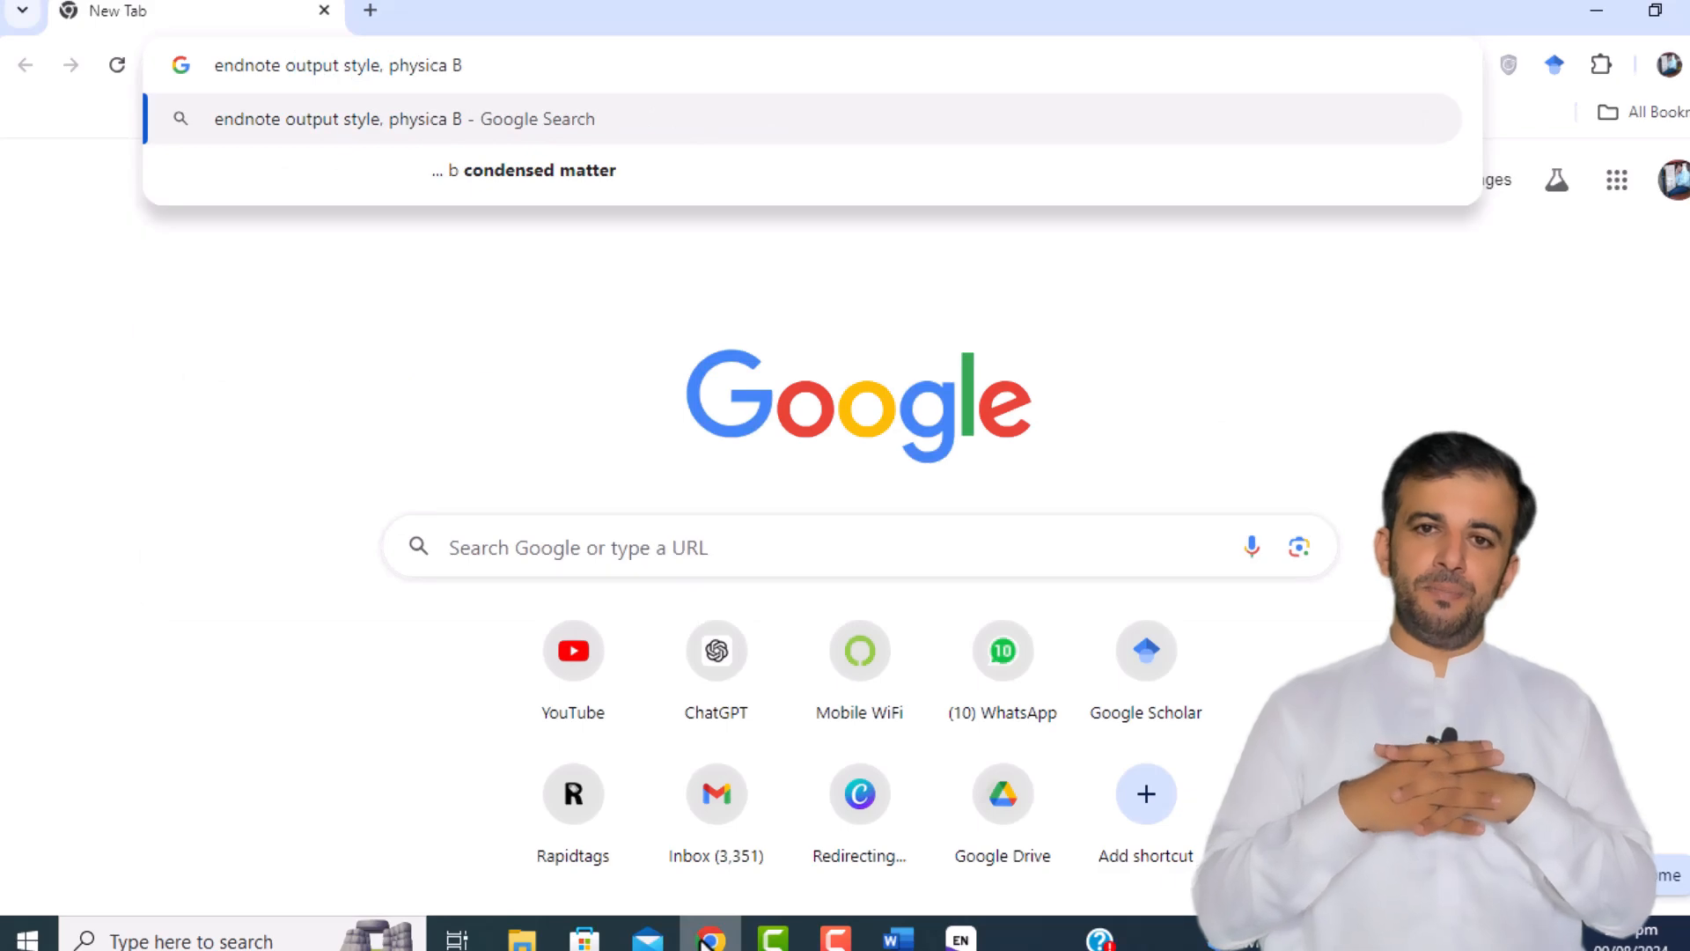
key(Down)
key(Return)
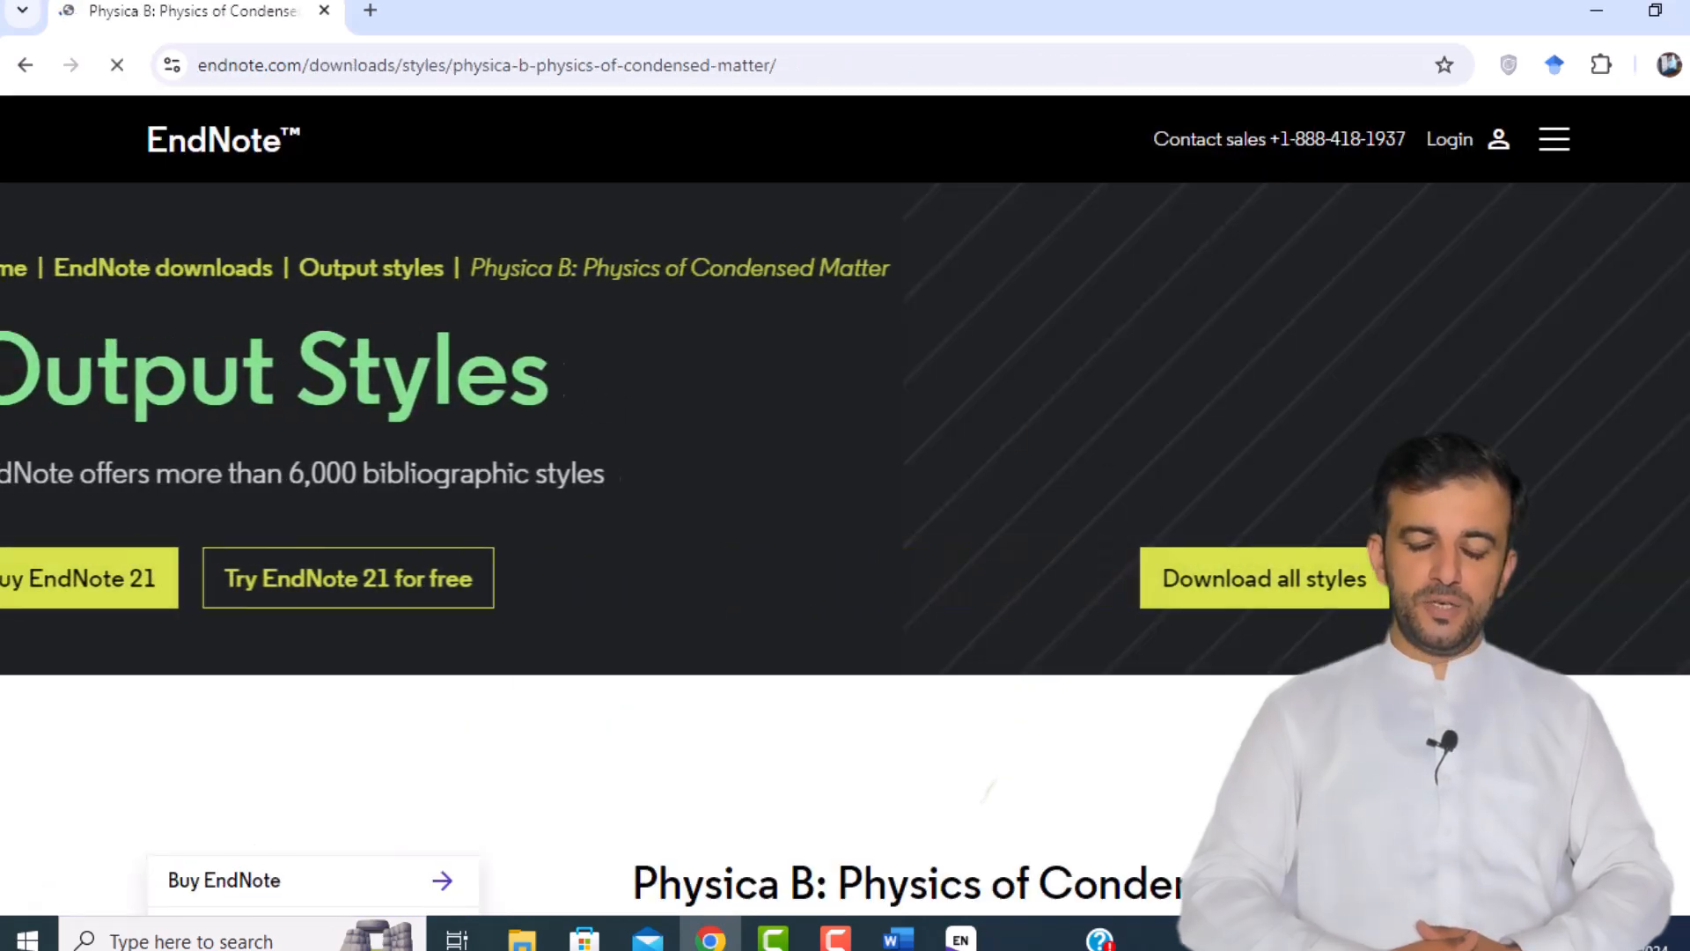
scroll(669, 704, down, 8)
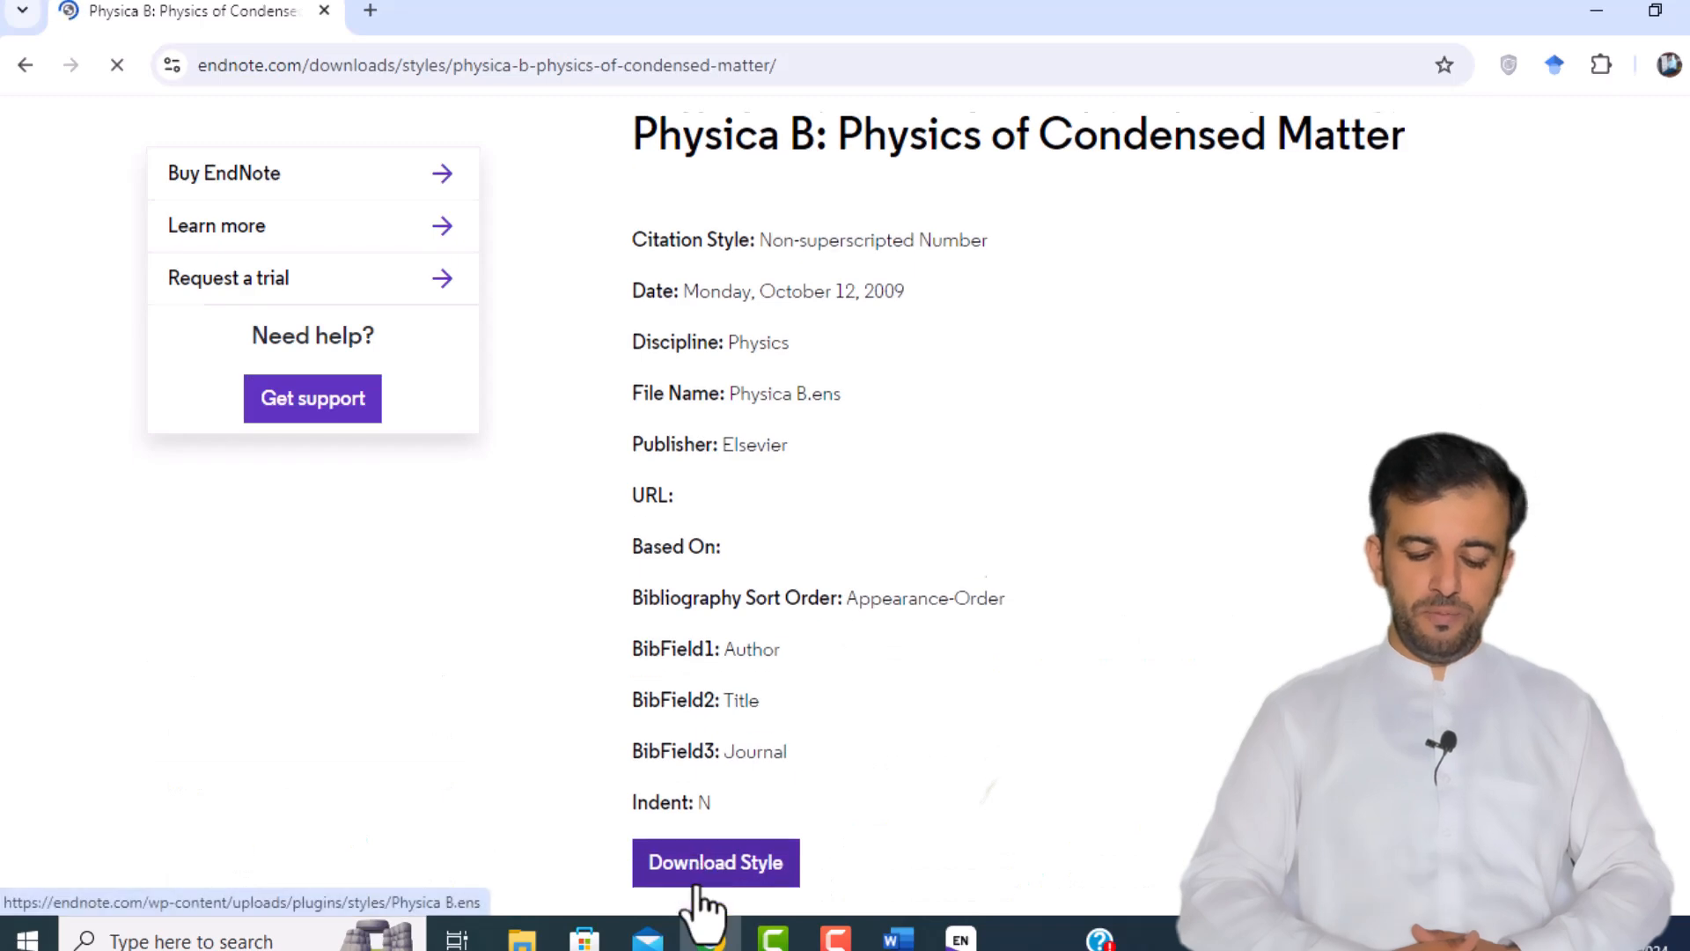
scroll(698, 902, down, 1)
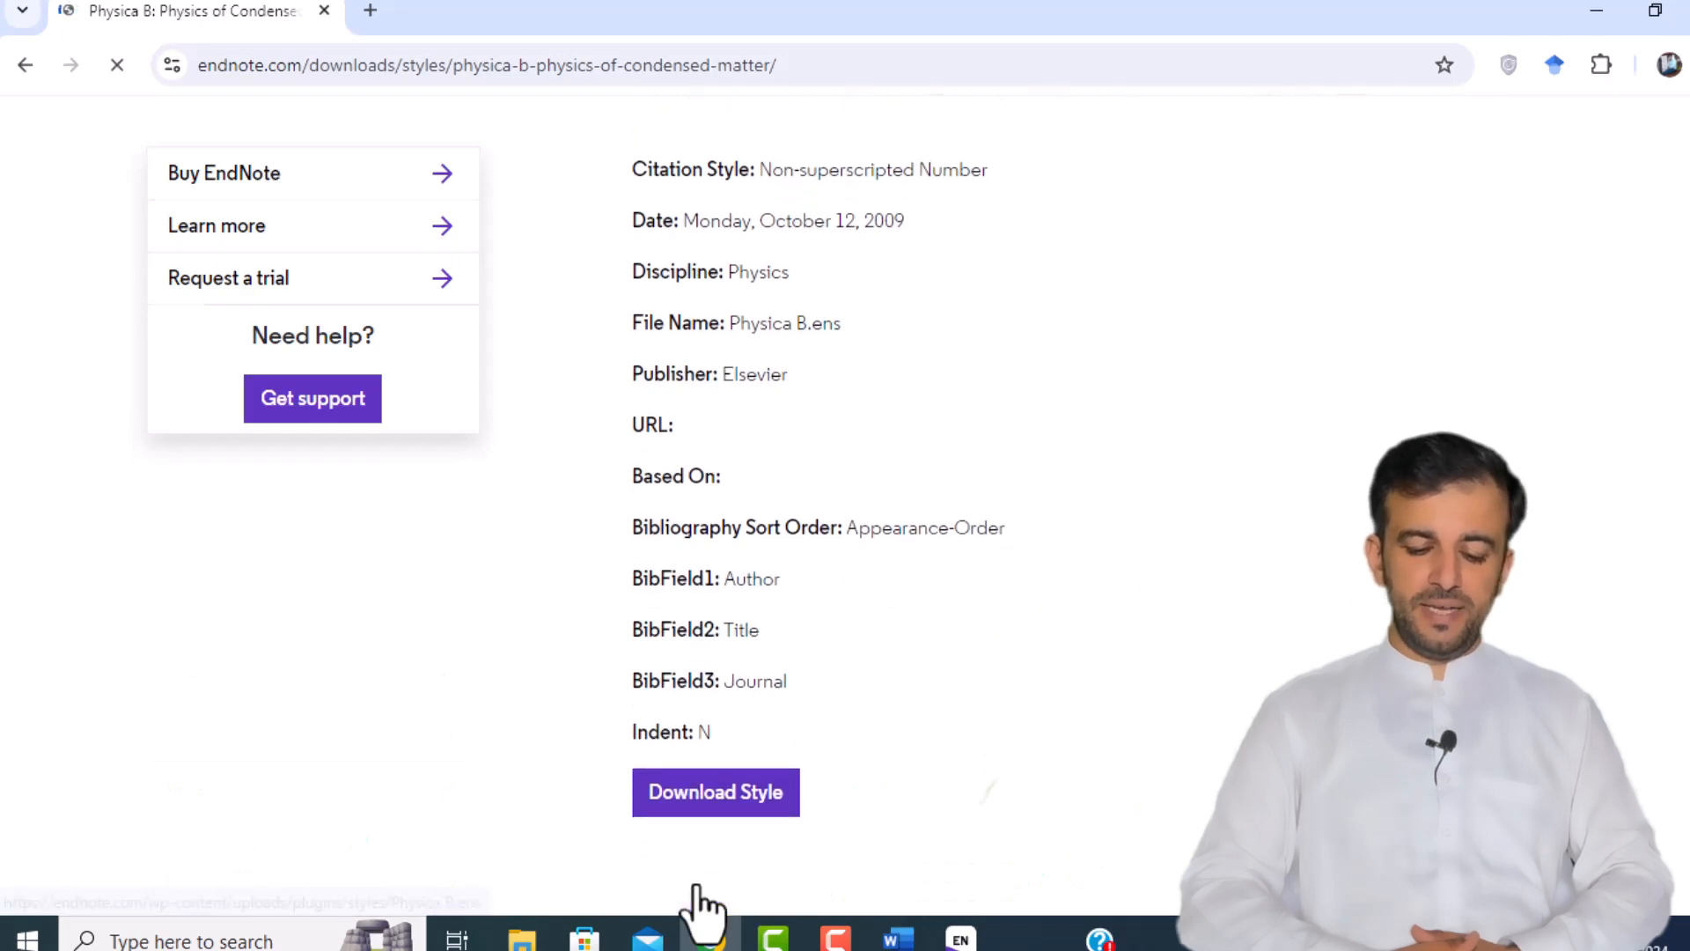
click(719, 796)
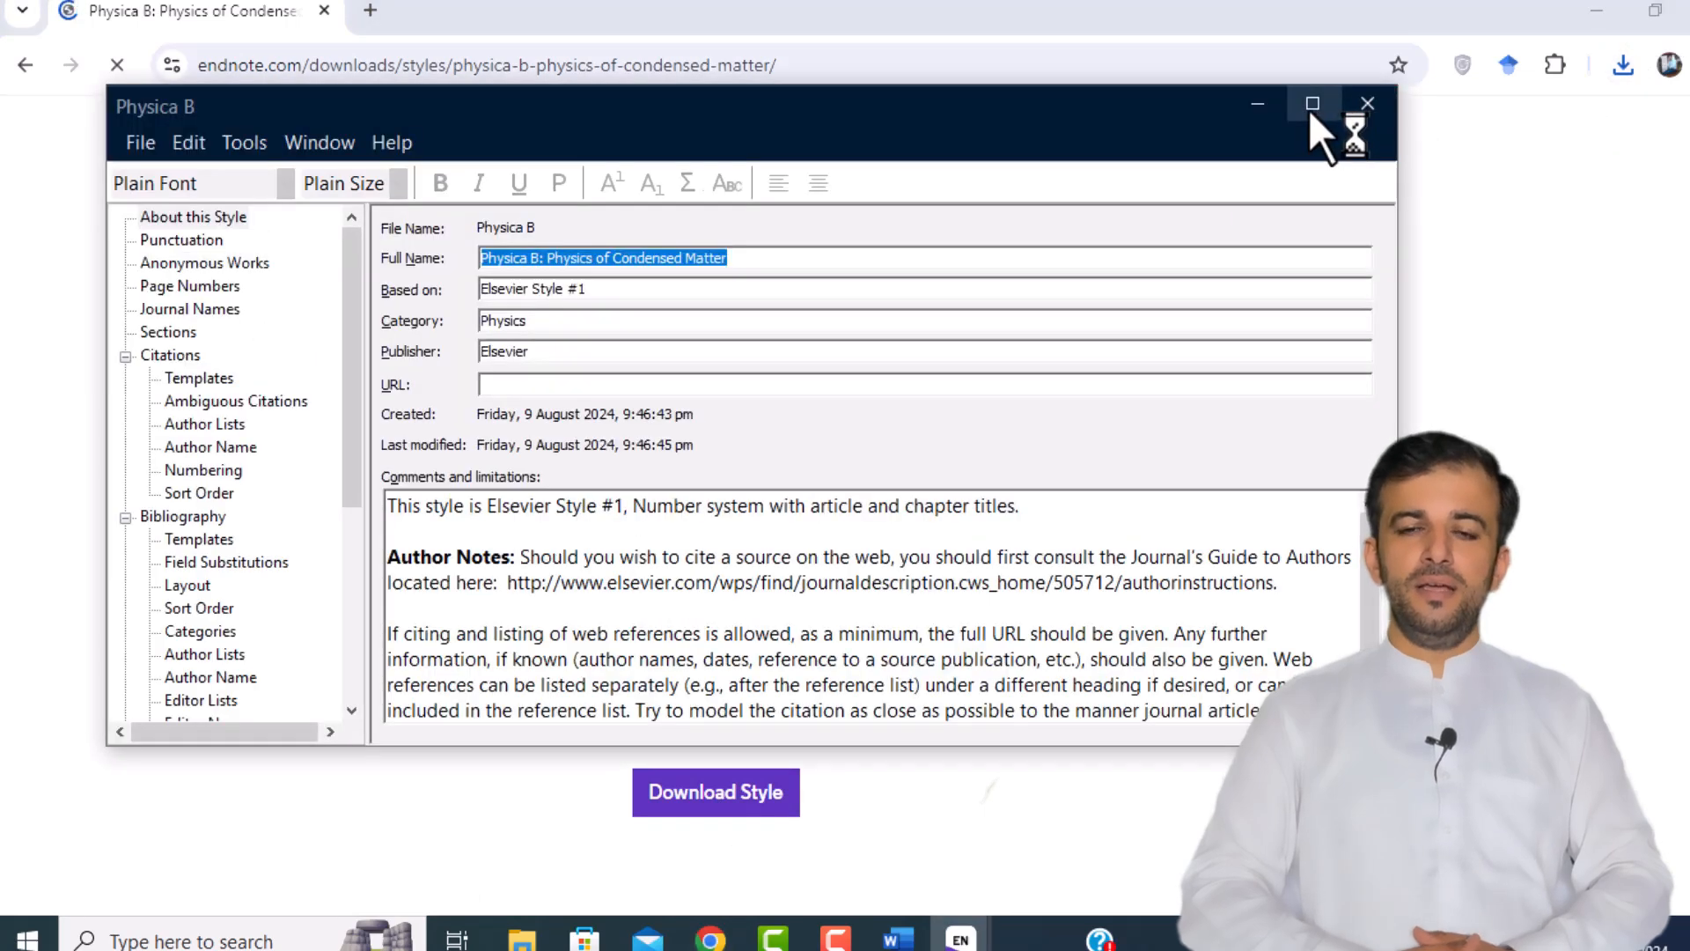
Step: Maximize the style editor and save the style under the new name 'Physica B Condensed Matter'
click(1311, 105)
click(26, 41)
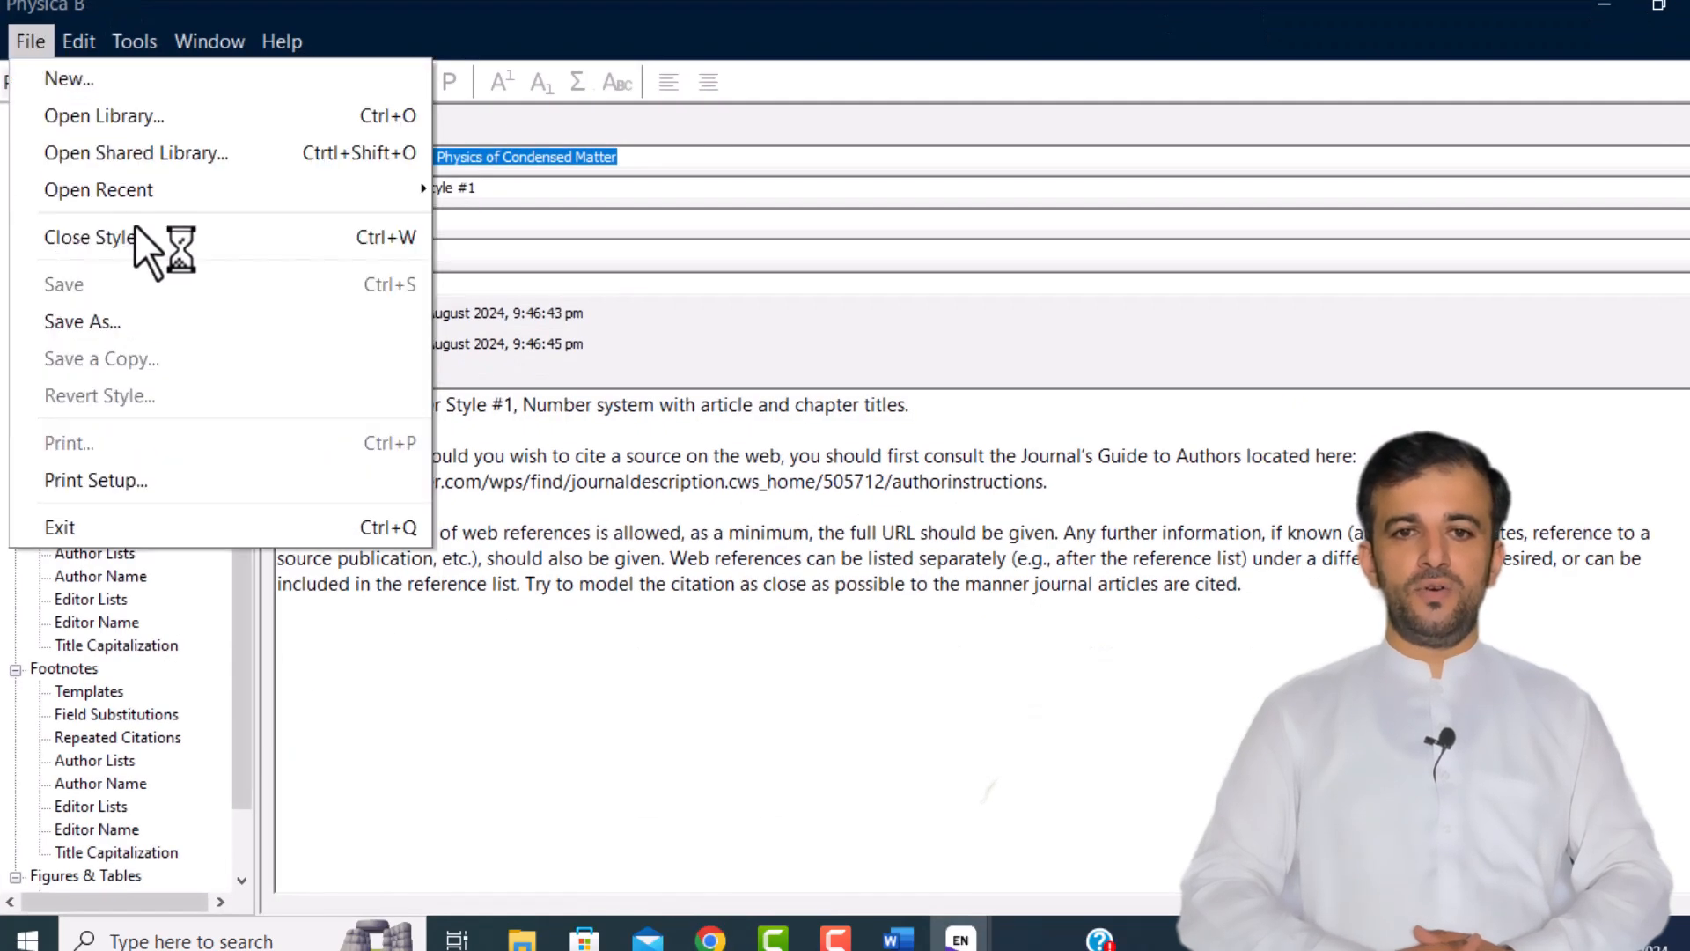
click(169, 324)
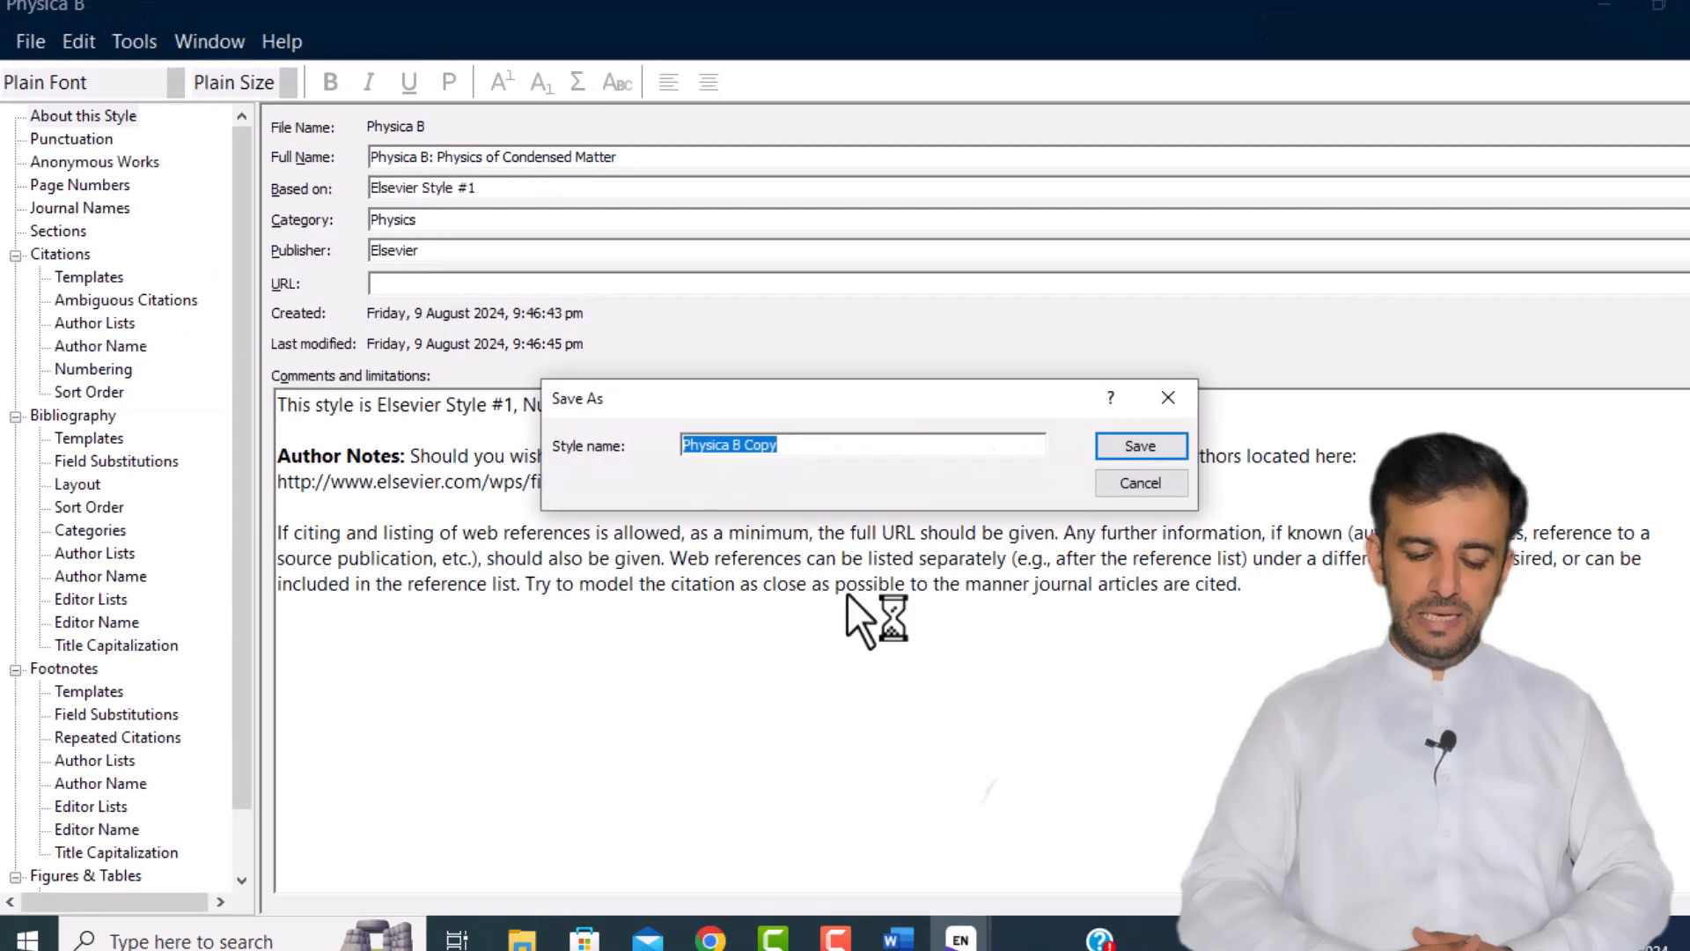
key(End)
key(BackSpace)
key(BackSpace)
key(BackSpace)
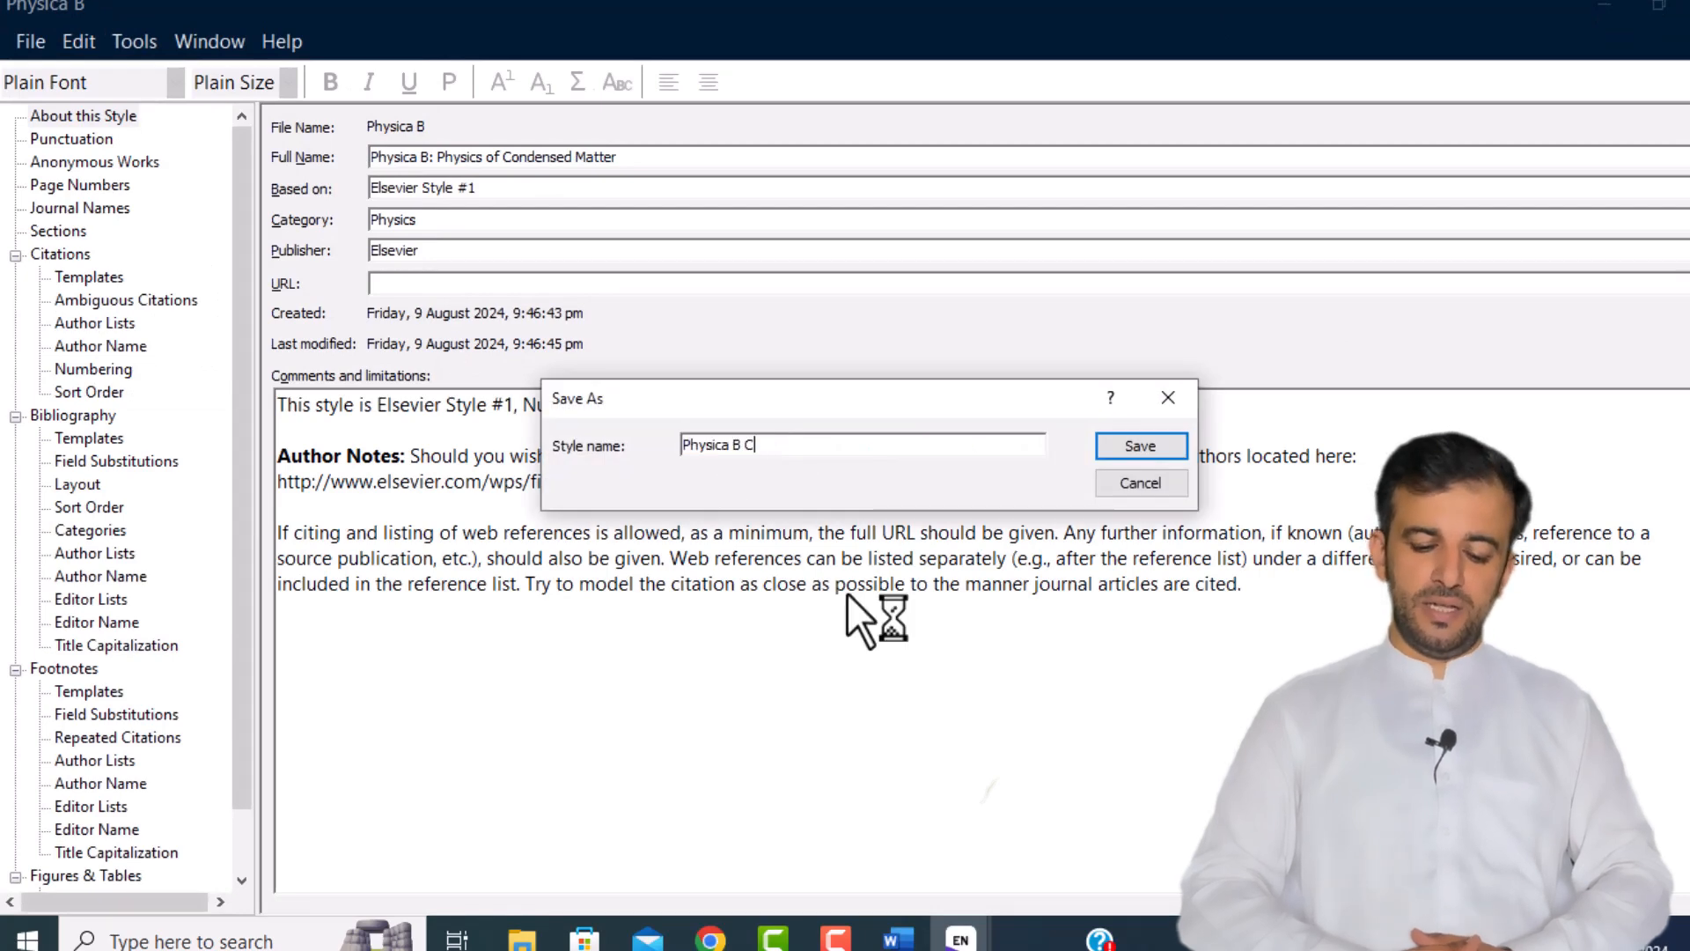
text(ondensed )
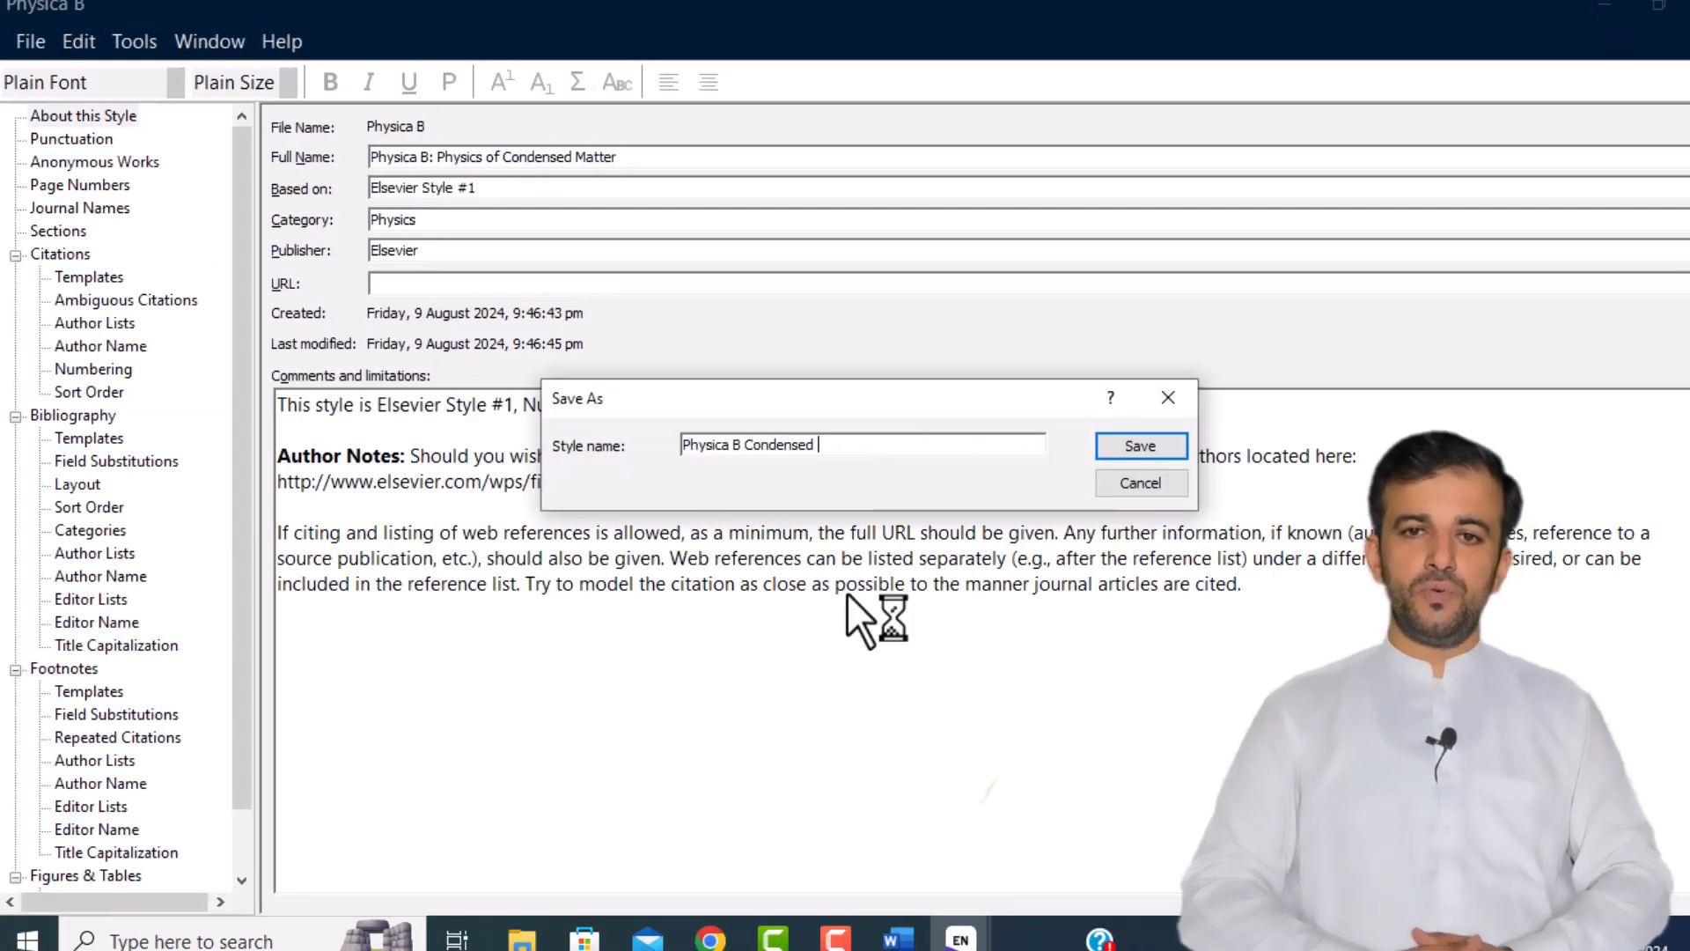
text(Matter)
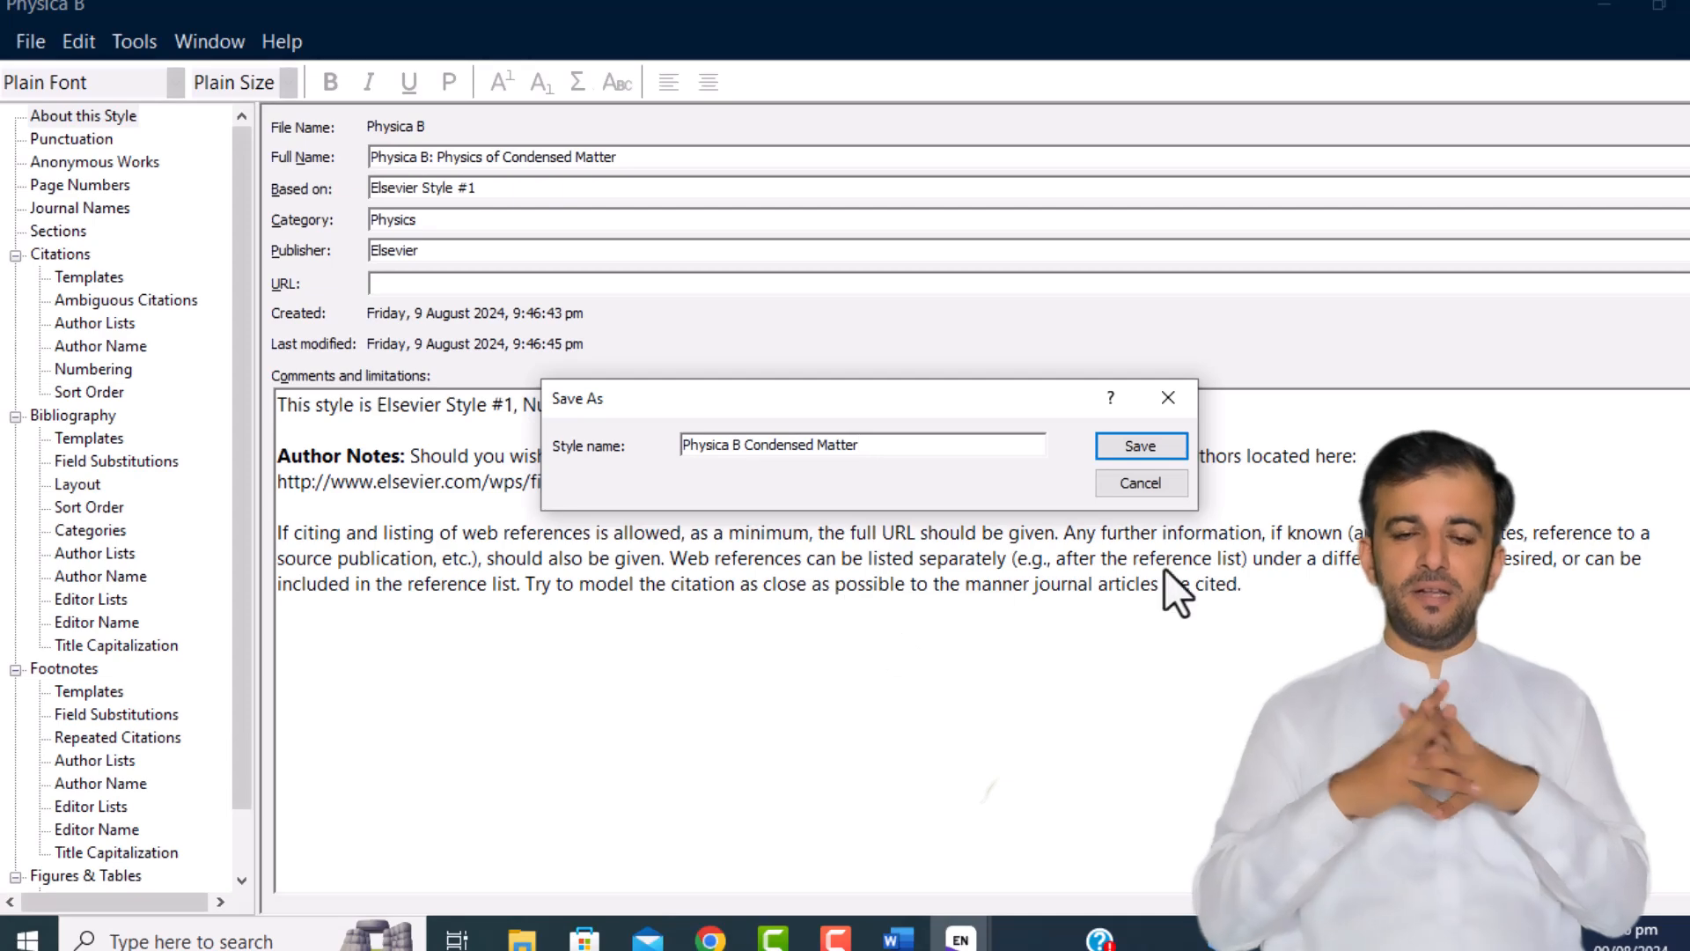
click(1138, 445)
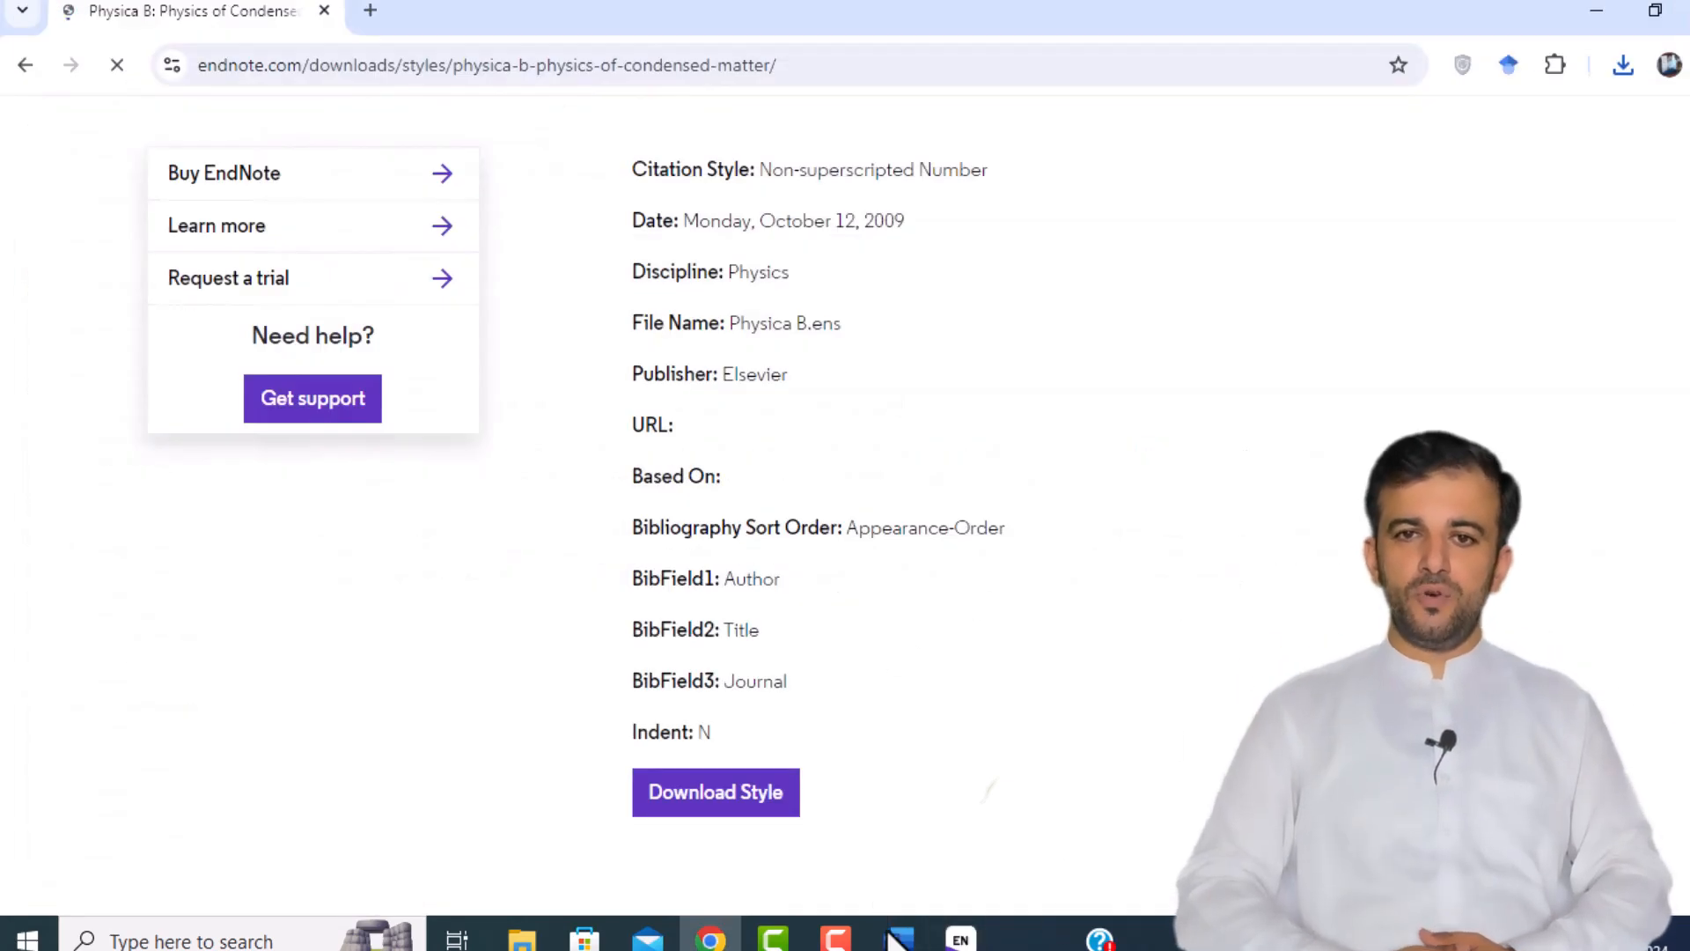
click(898, 939)
click(595, 102)
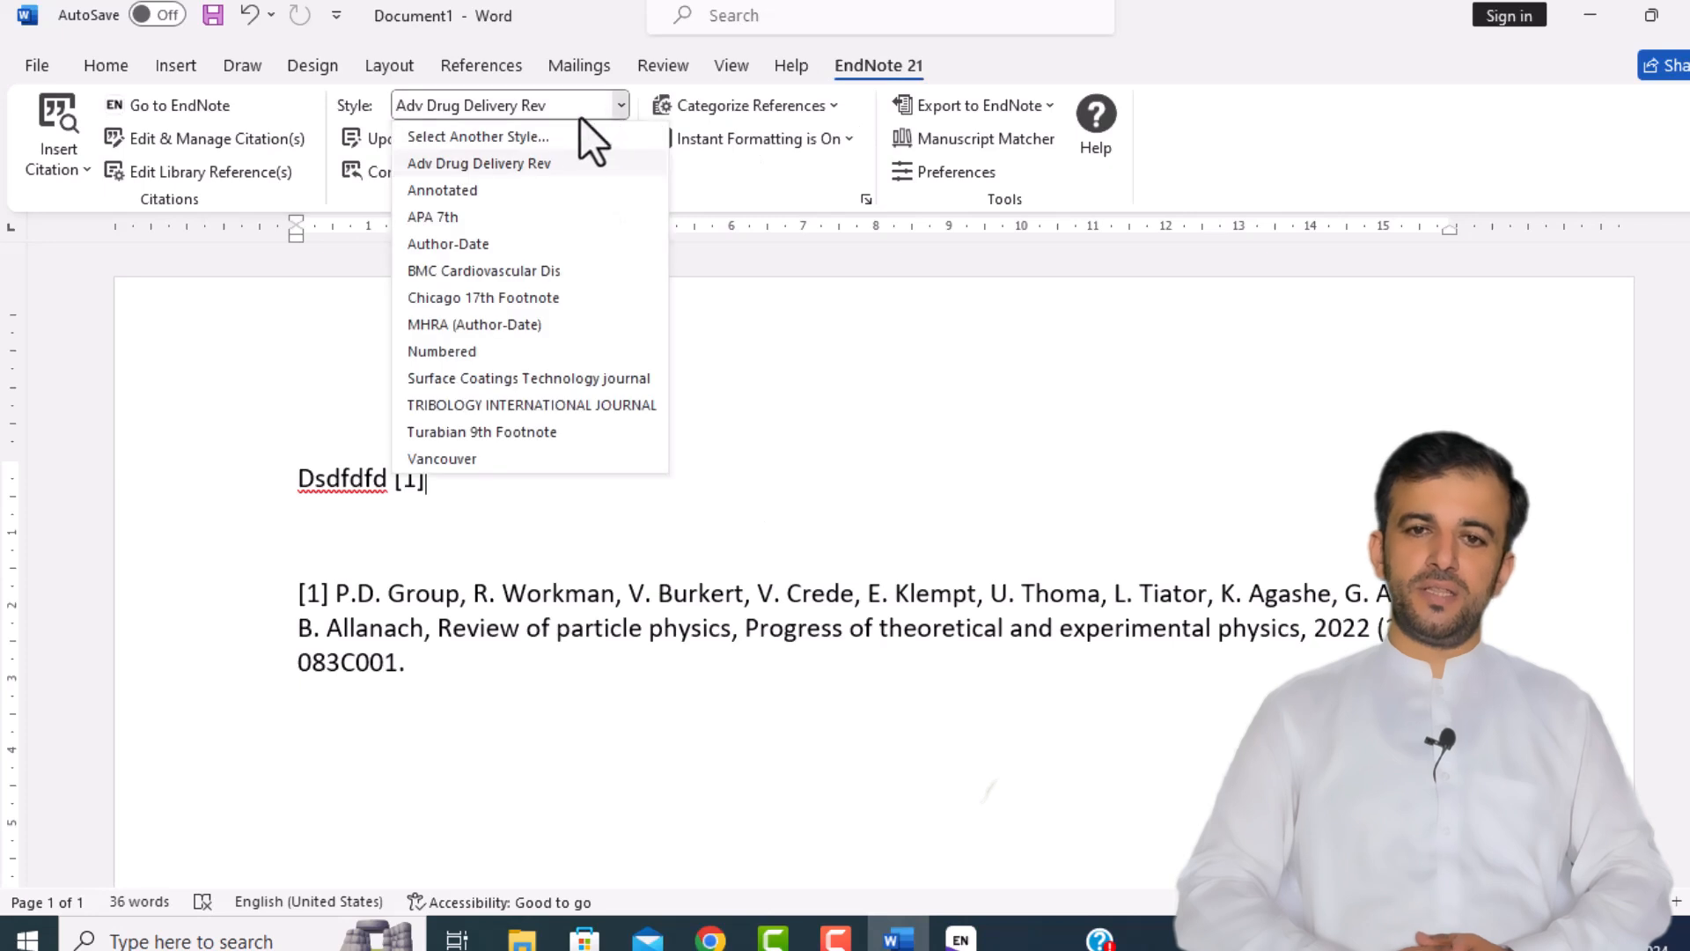
click(537, 130)
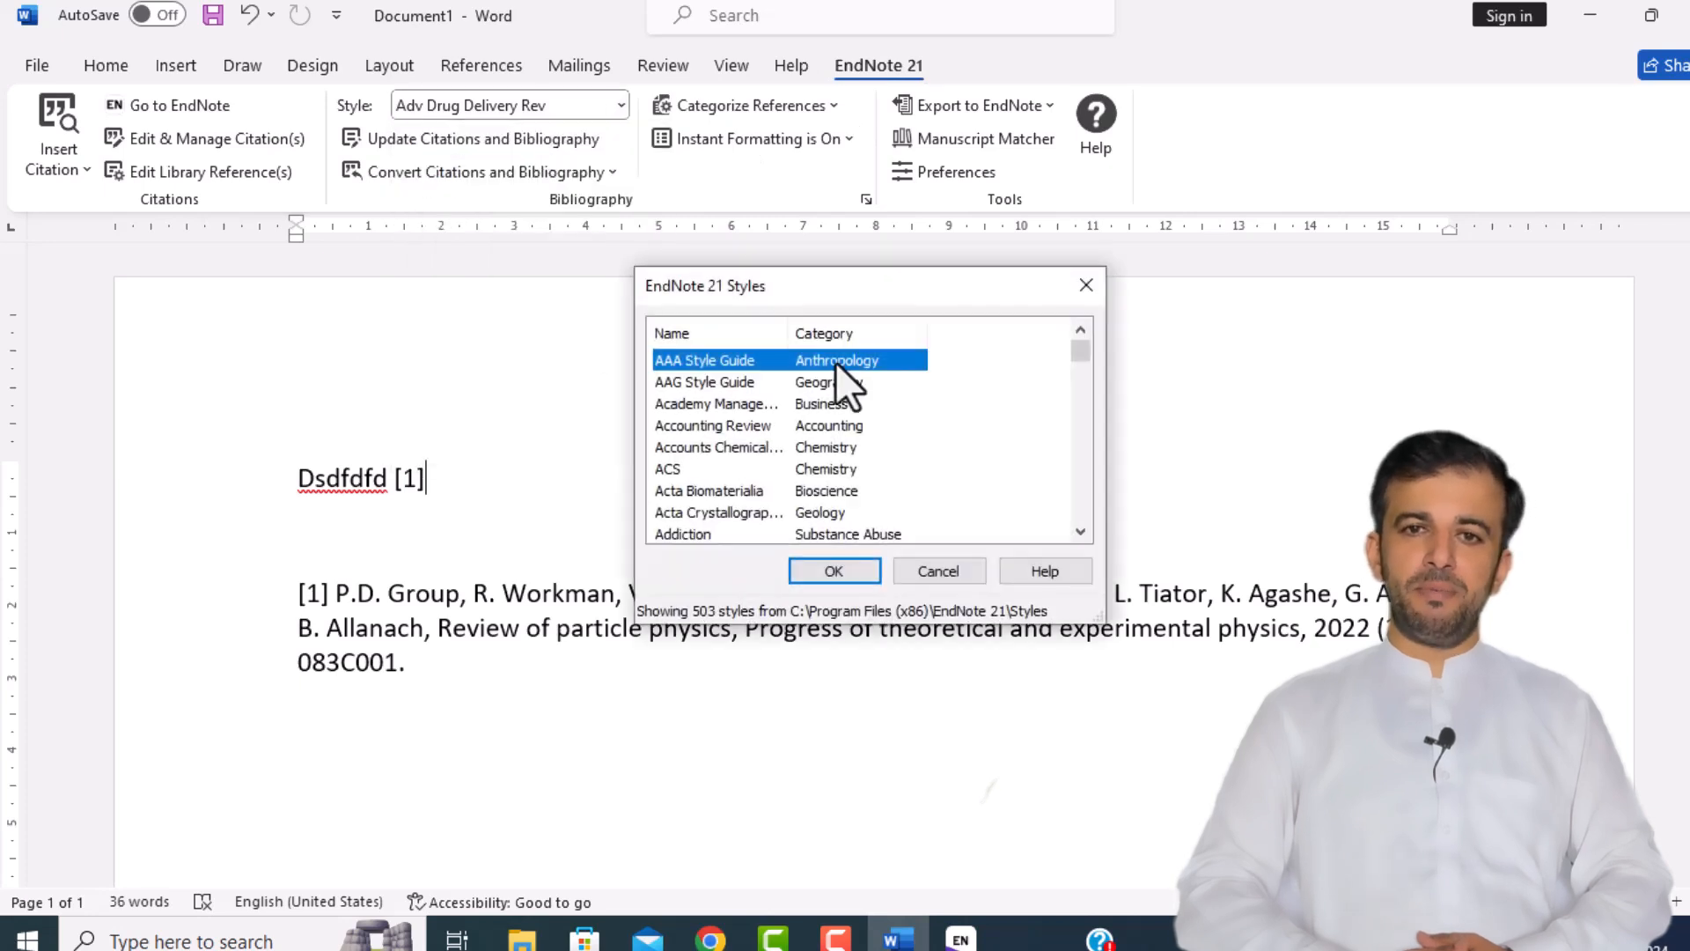
key(p)
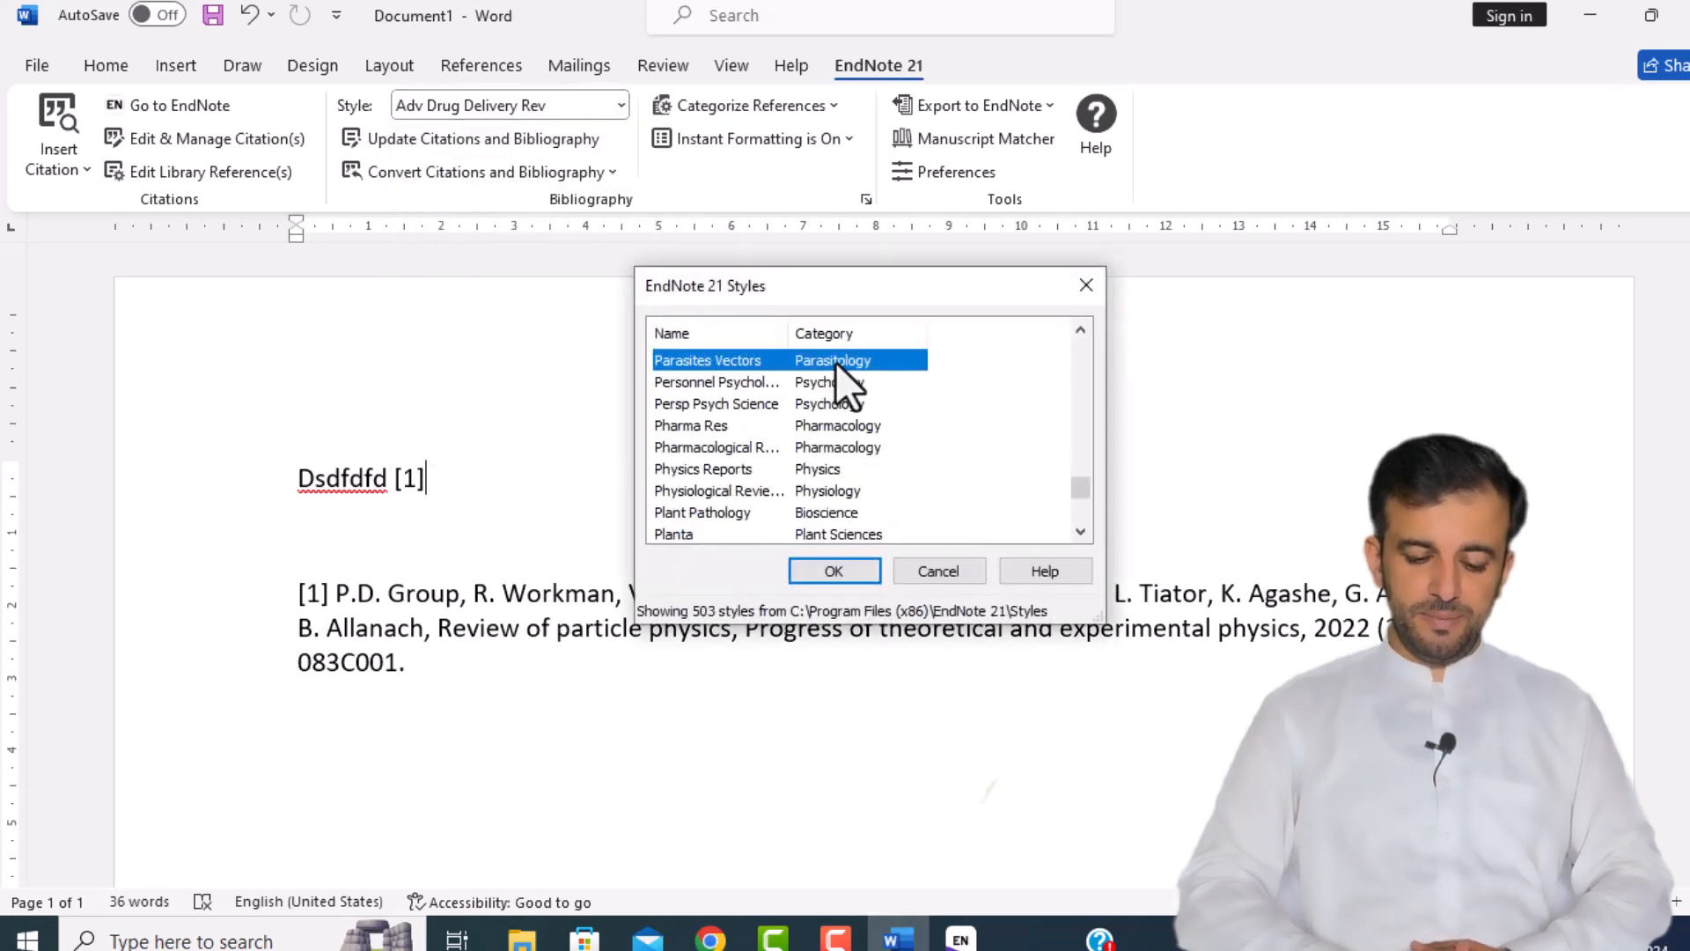
key(Down)
key(Down)
key(Down)
key(Down)
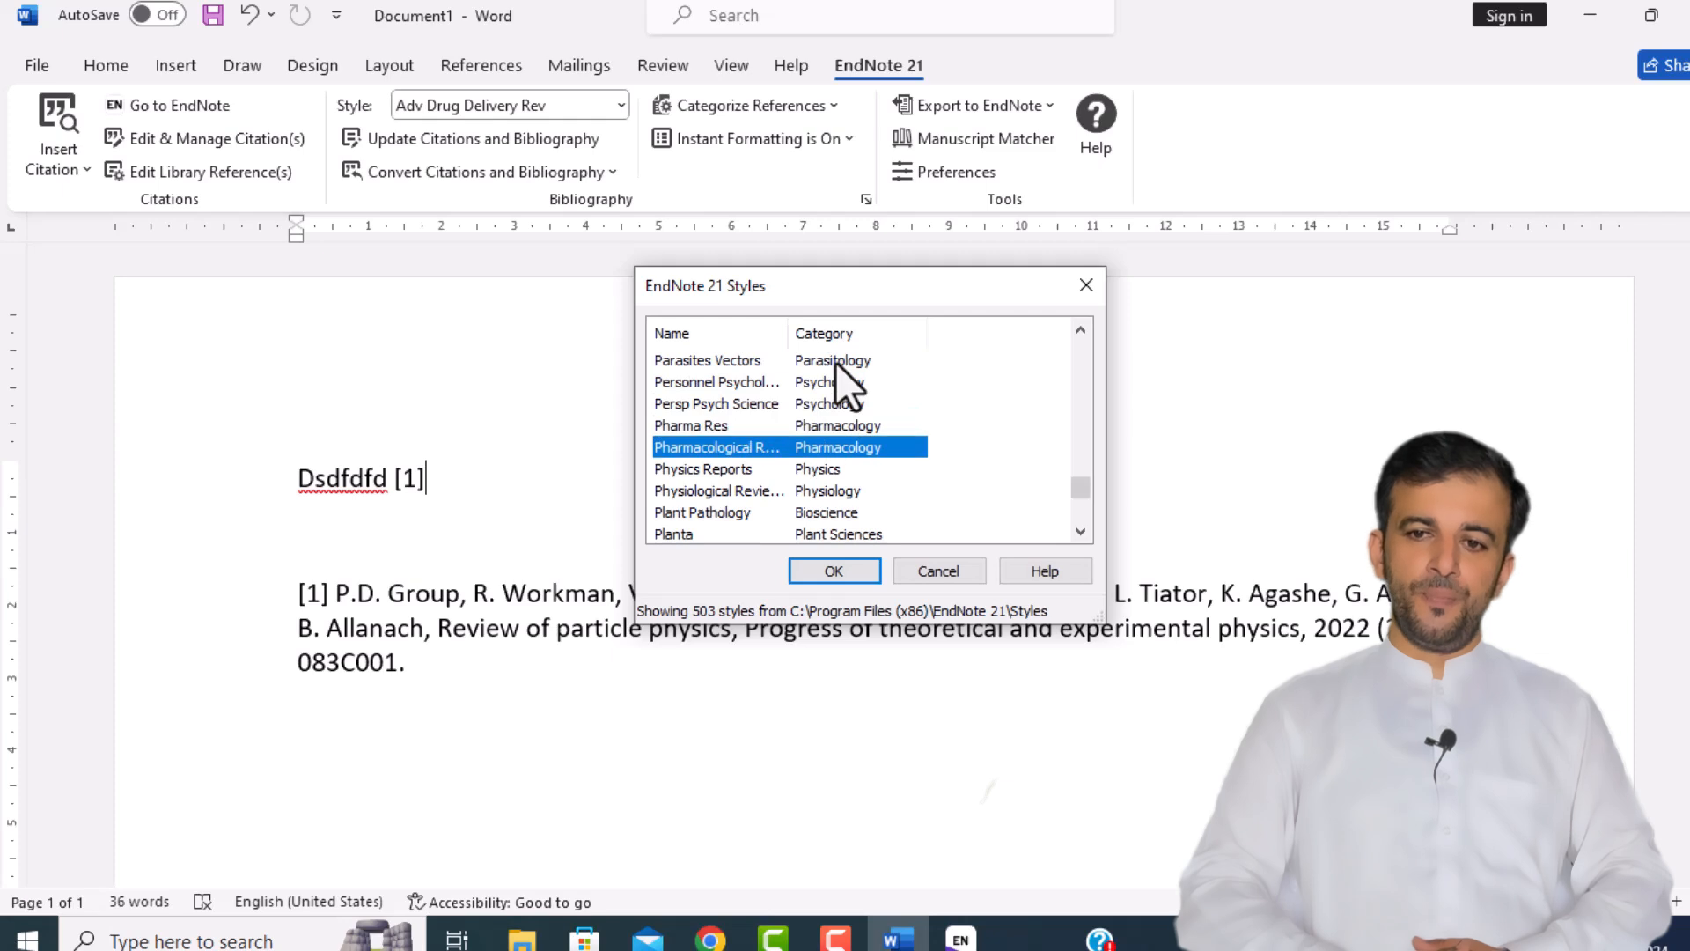
key(Down)
key(Down)
key(Down)
key(Down)
key(Down)
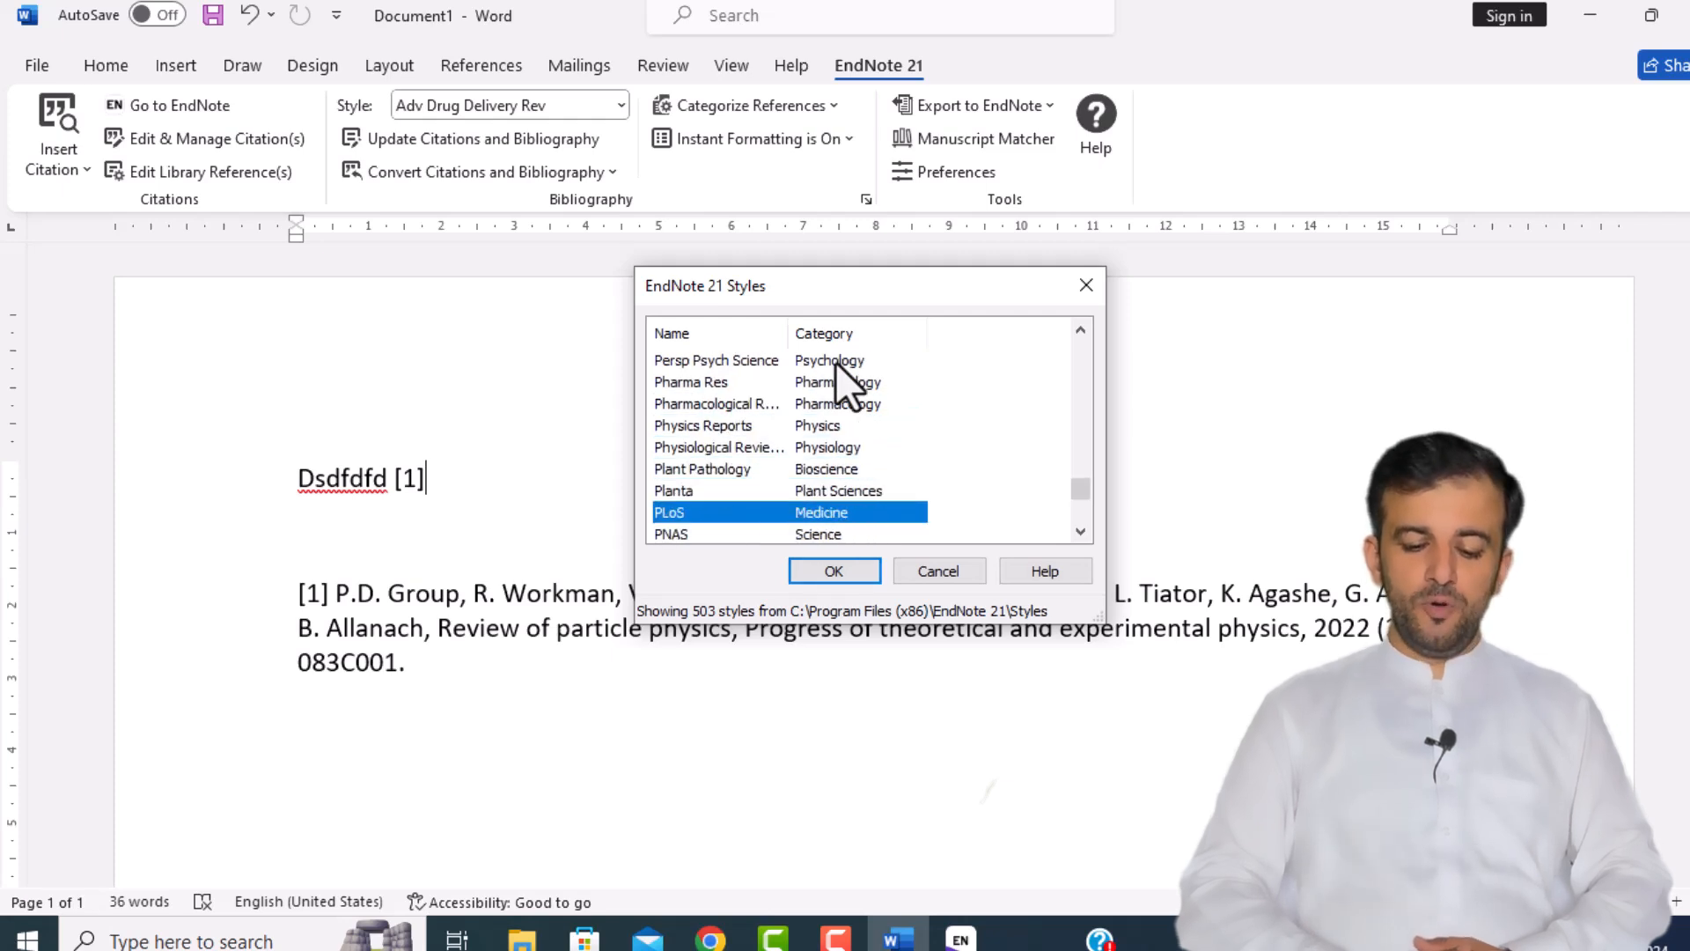
key(Down)
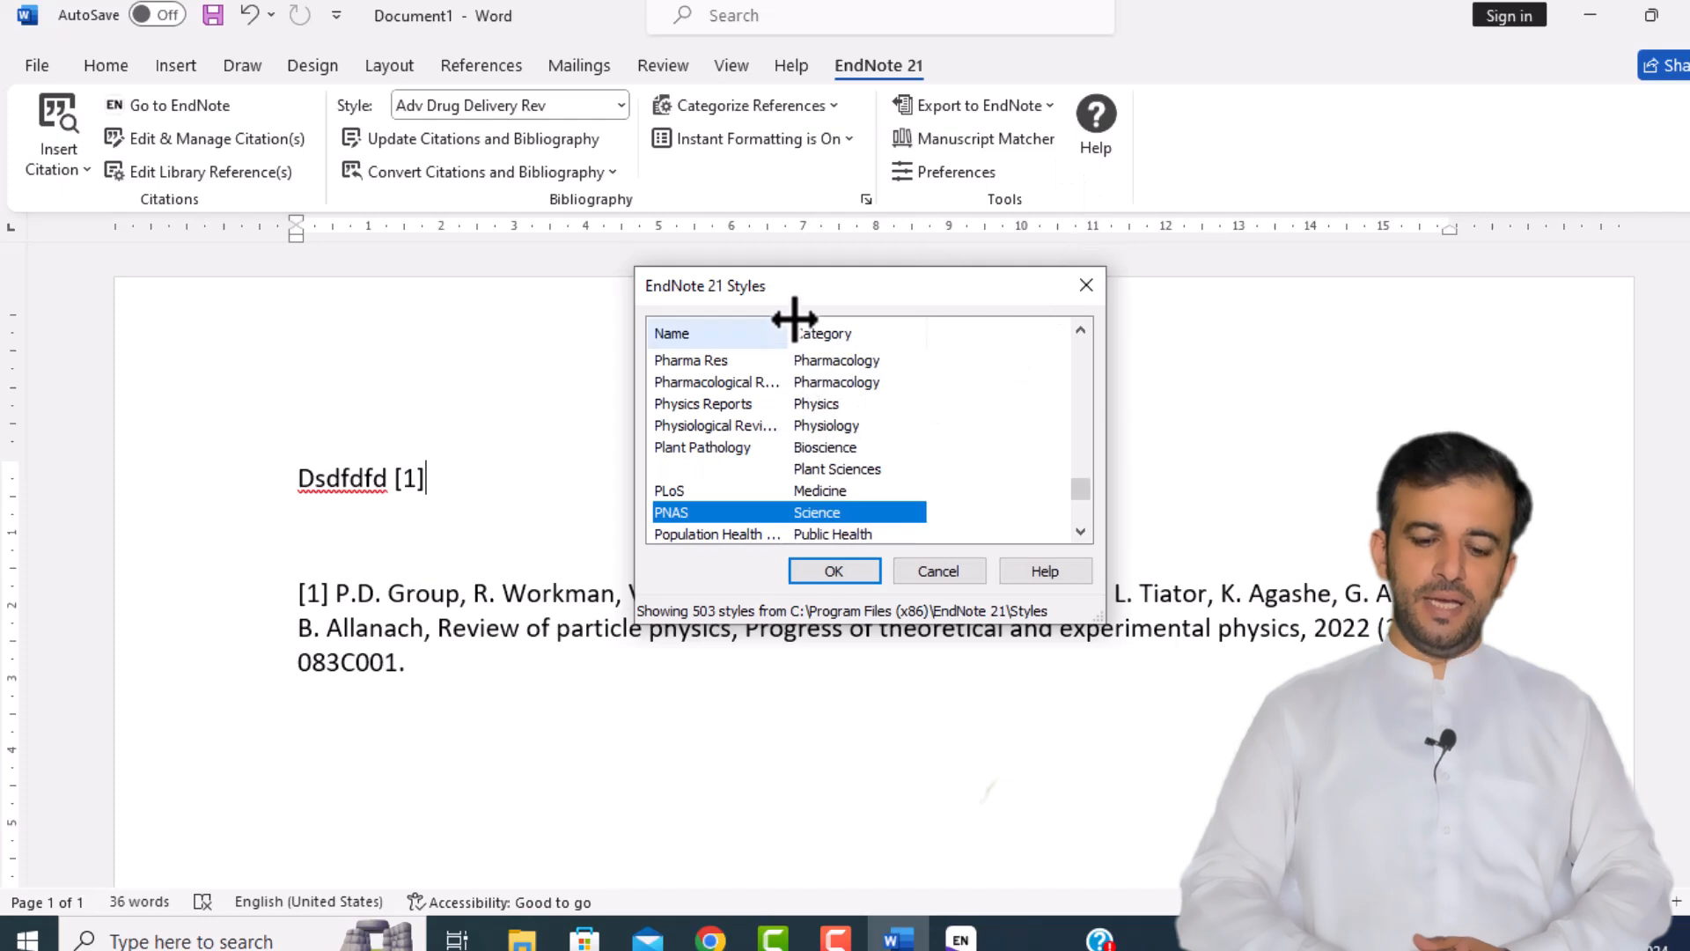
drag(788, 335, 907, 337)
click(712, 429)
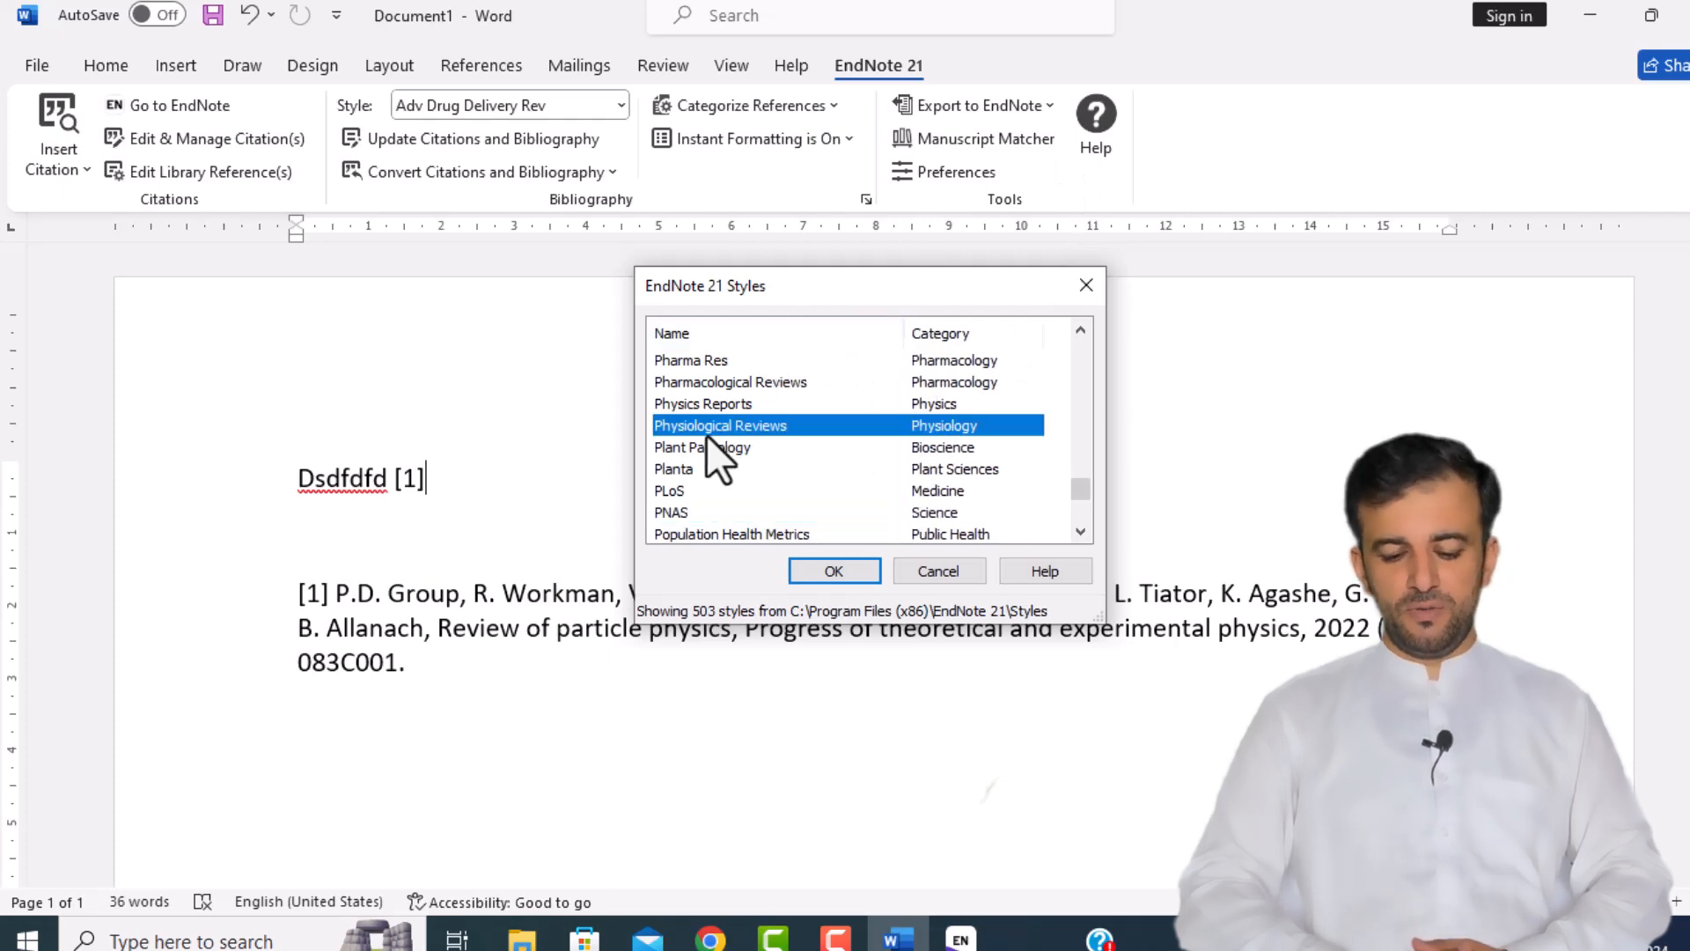
key(Up)
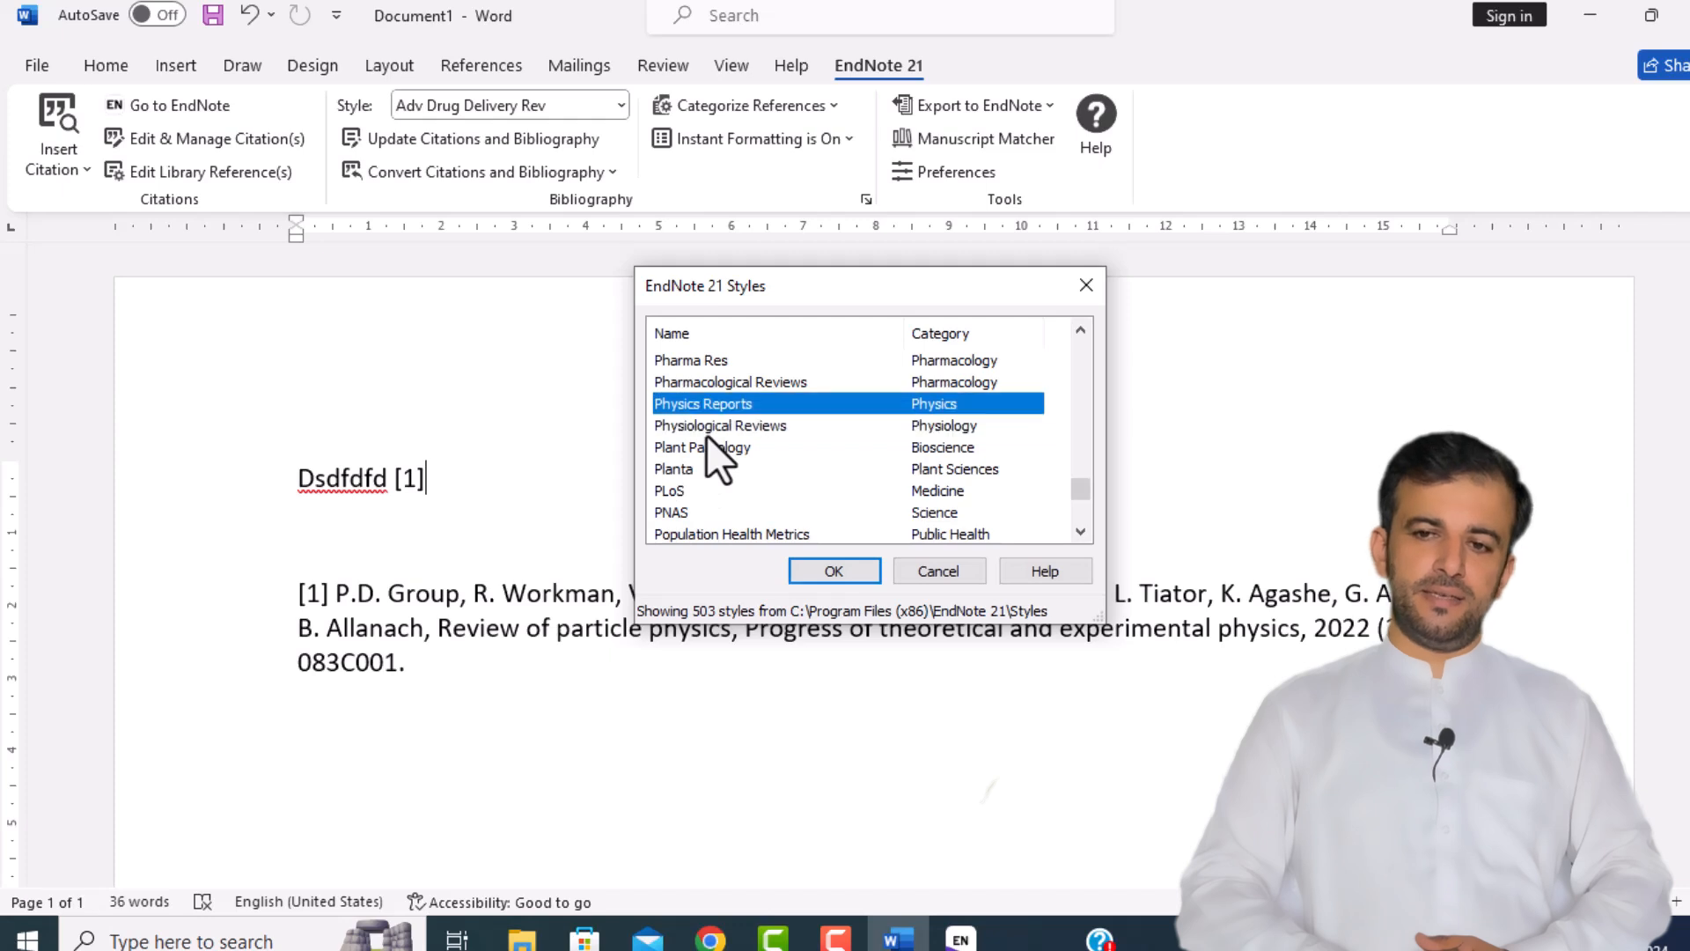
key(Up)
key(Up)
key(Up)
key(Up)
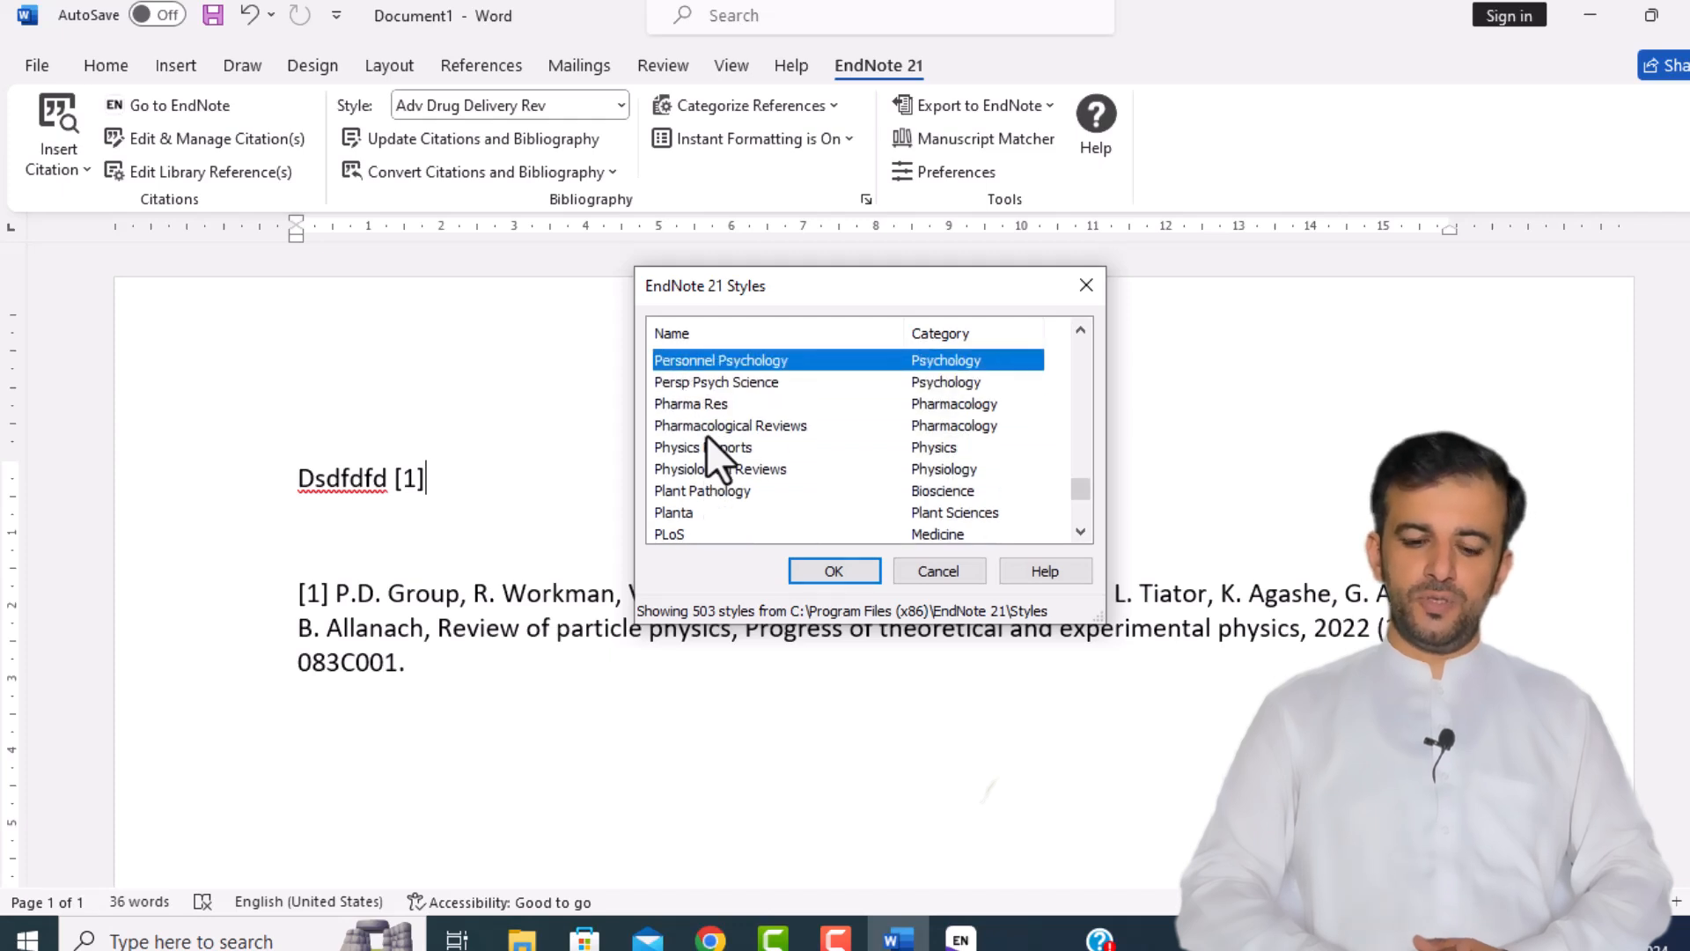
key(Down)
key(Down)
key(Down)
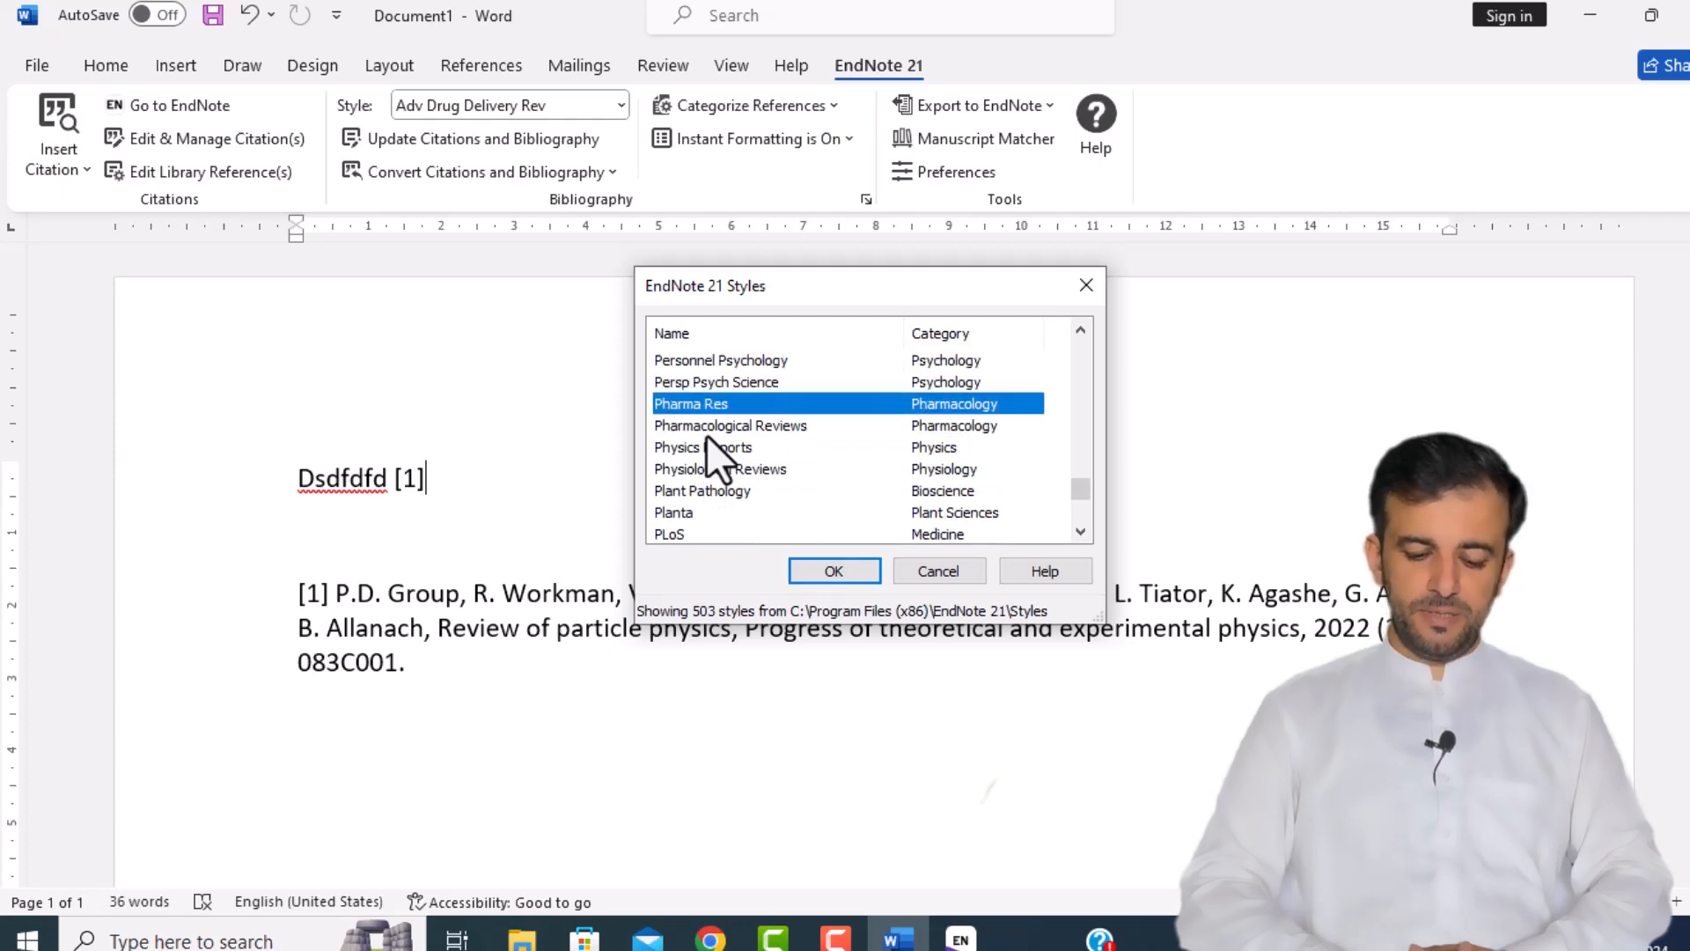
key(Down)
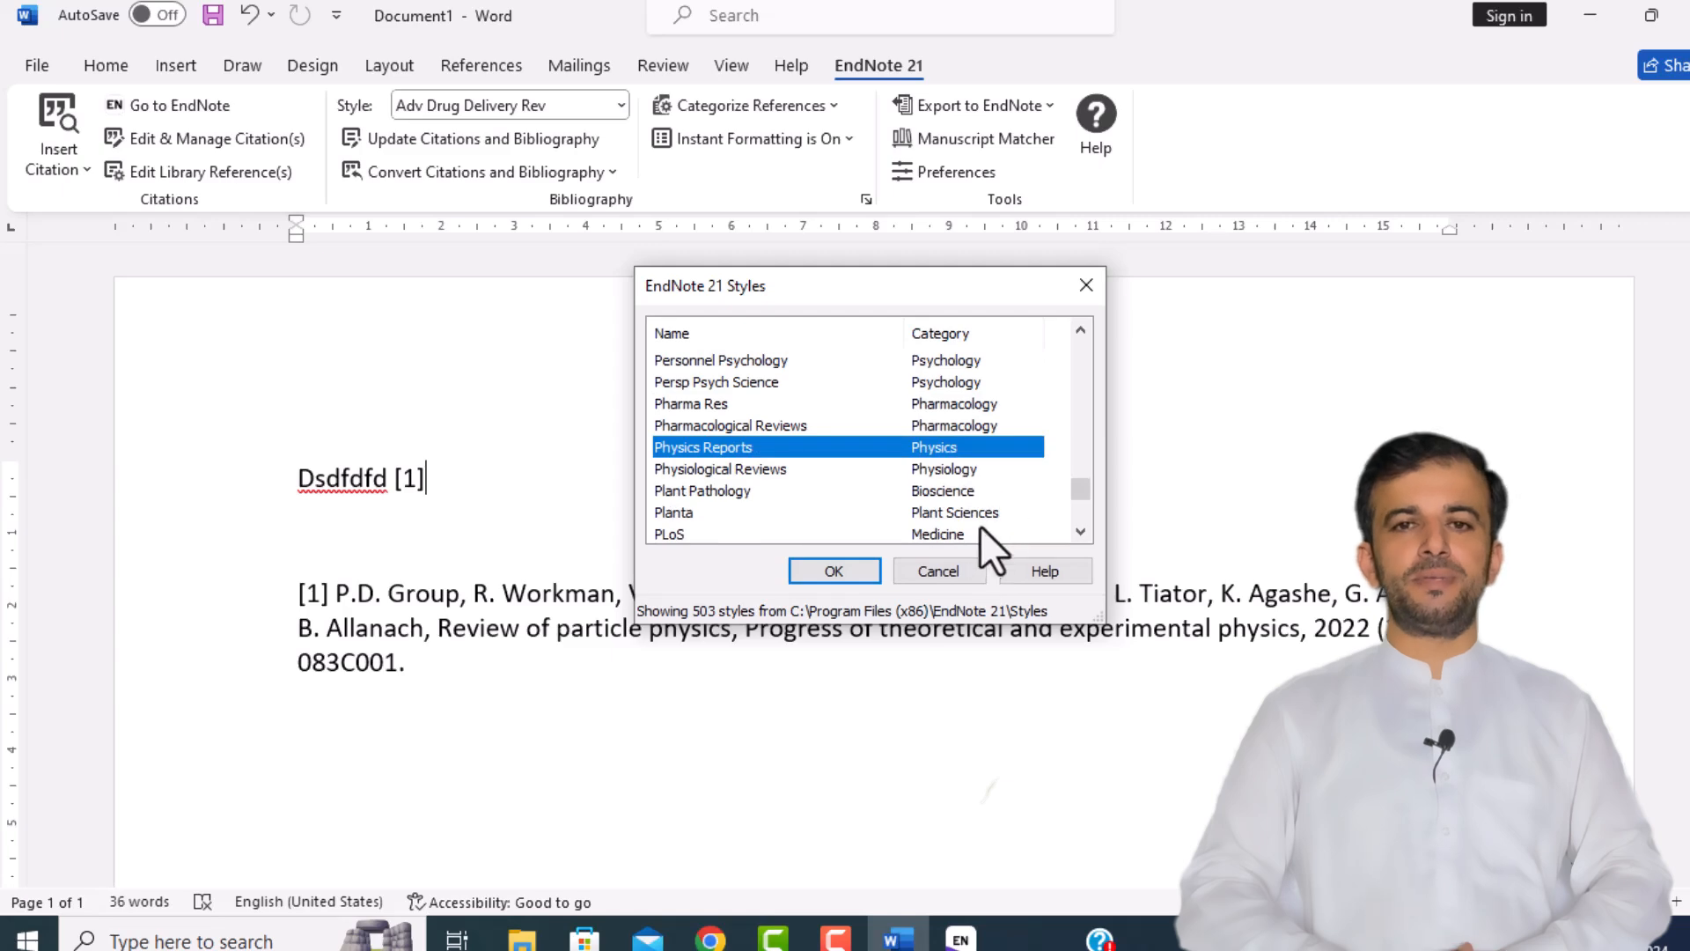
click(938, 574)
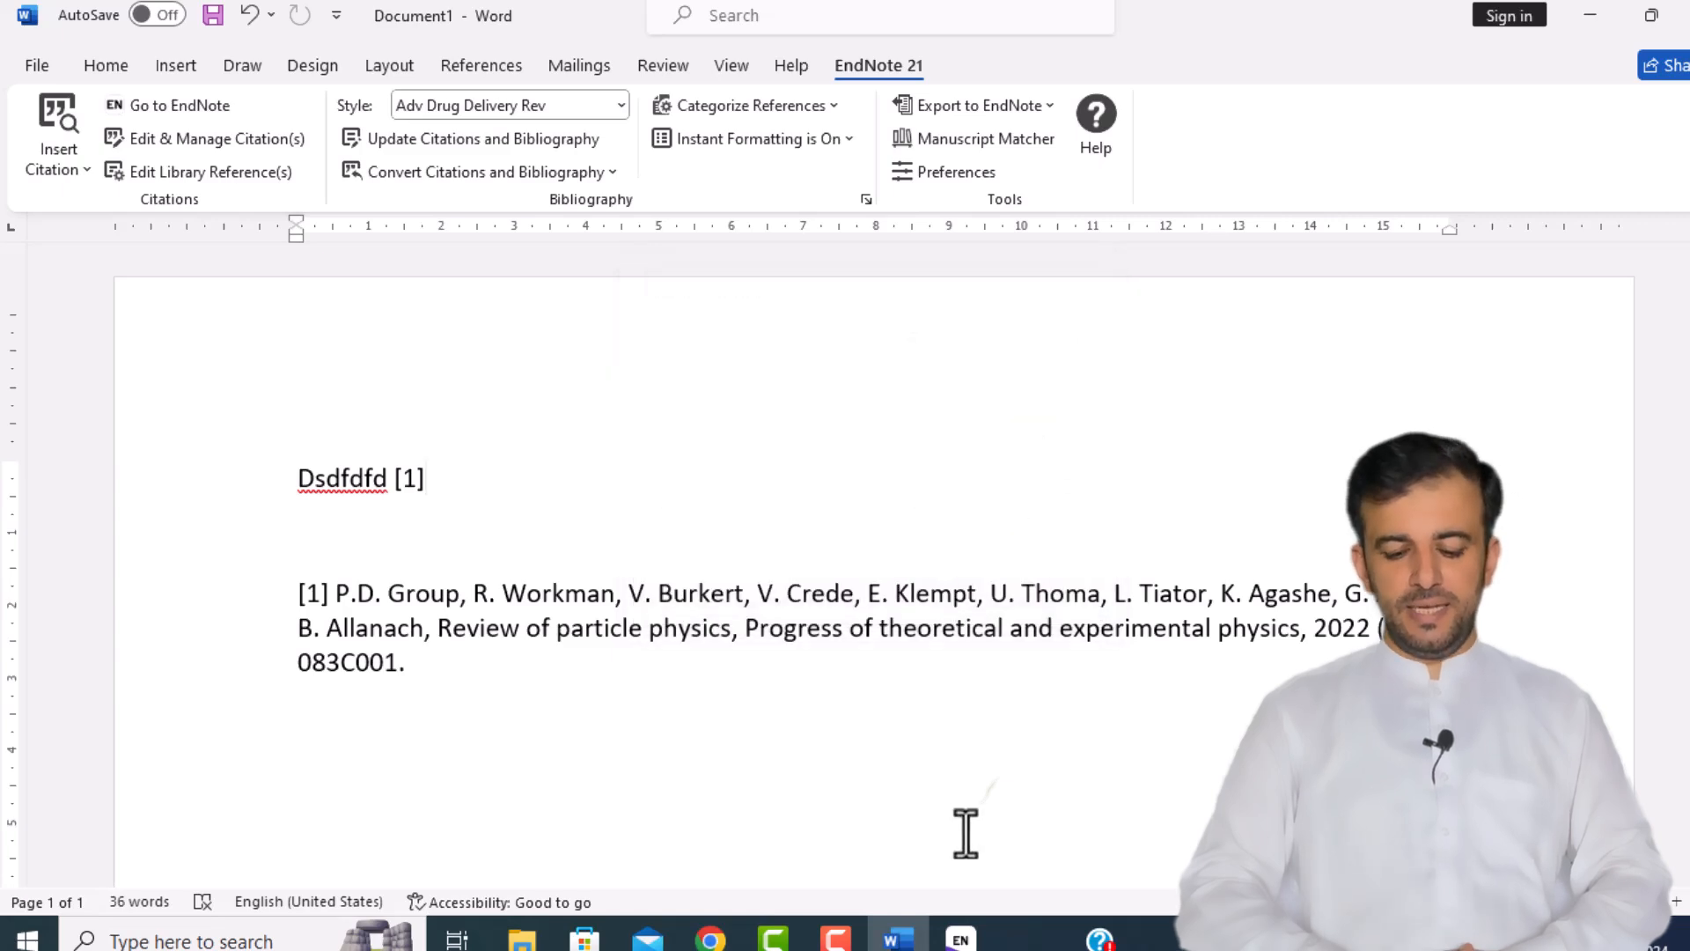
Step: Back in Word, pick Physica B Condensed Matter from the style catalogue and apply it
click(960, 938)
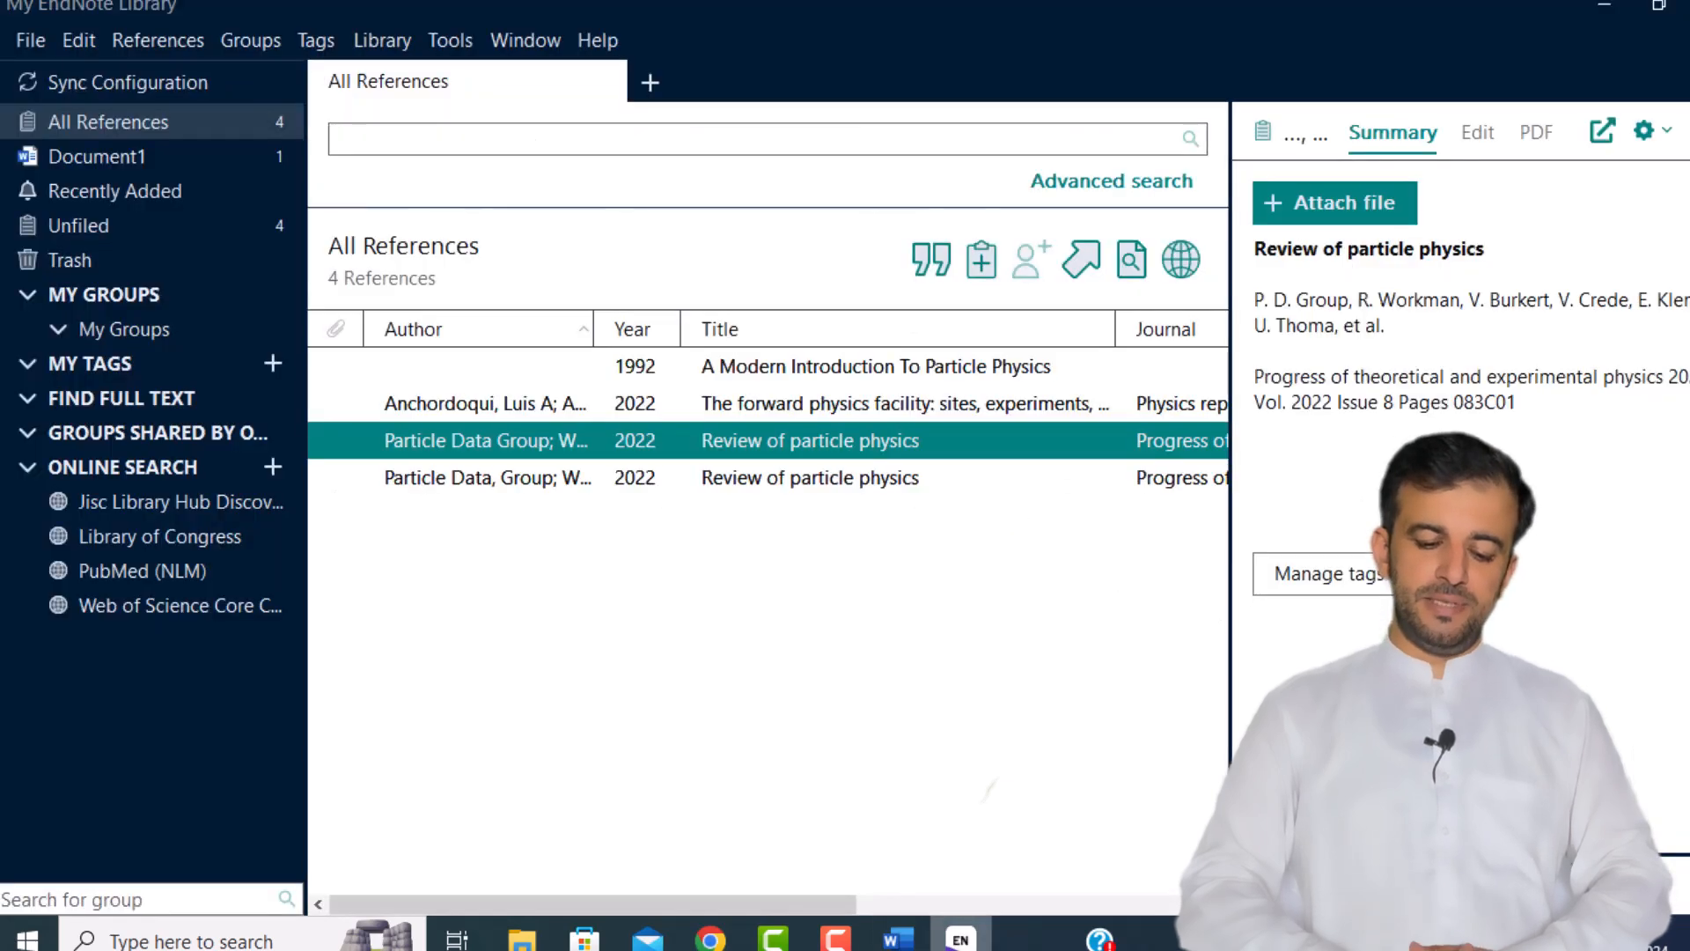
click(961, 940)
click(960, 940)
click(898, 940)
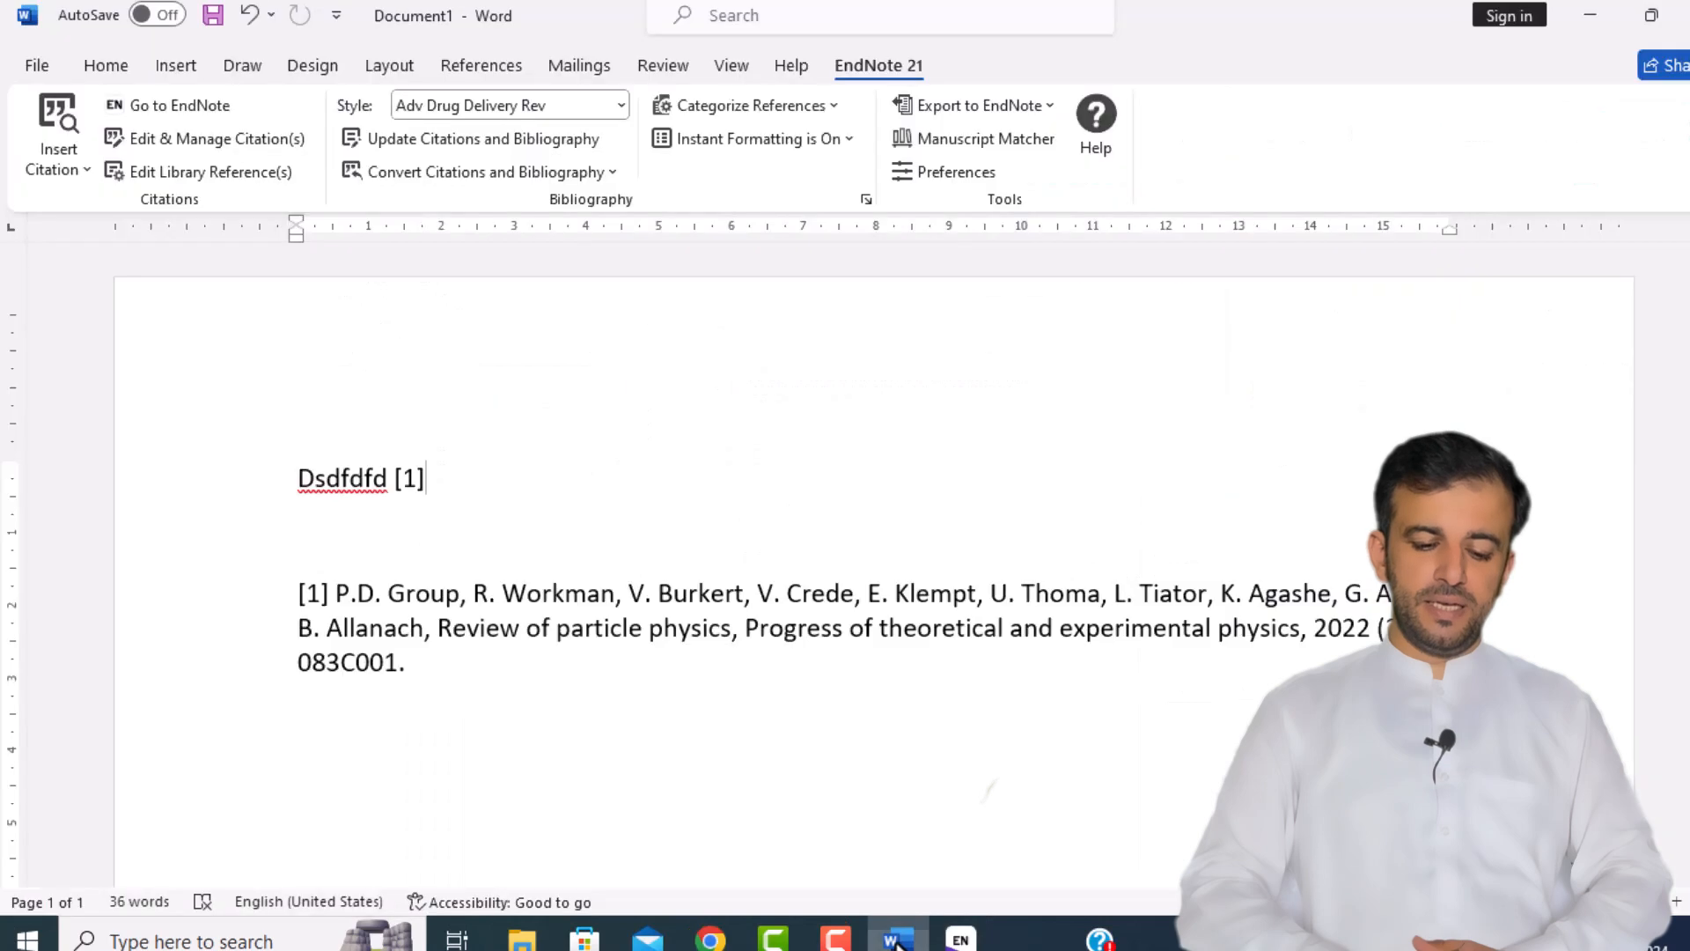
click(616, 103)
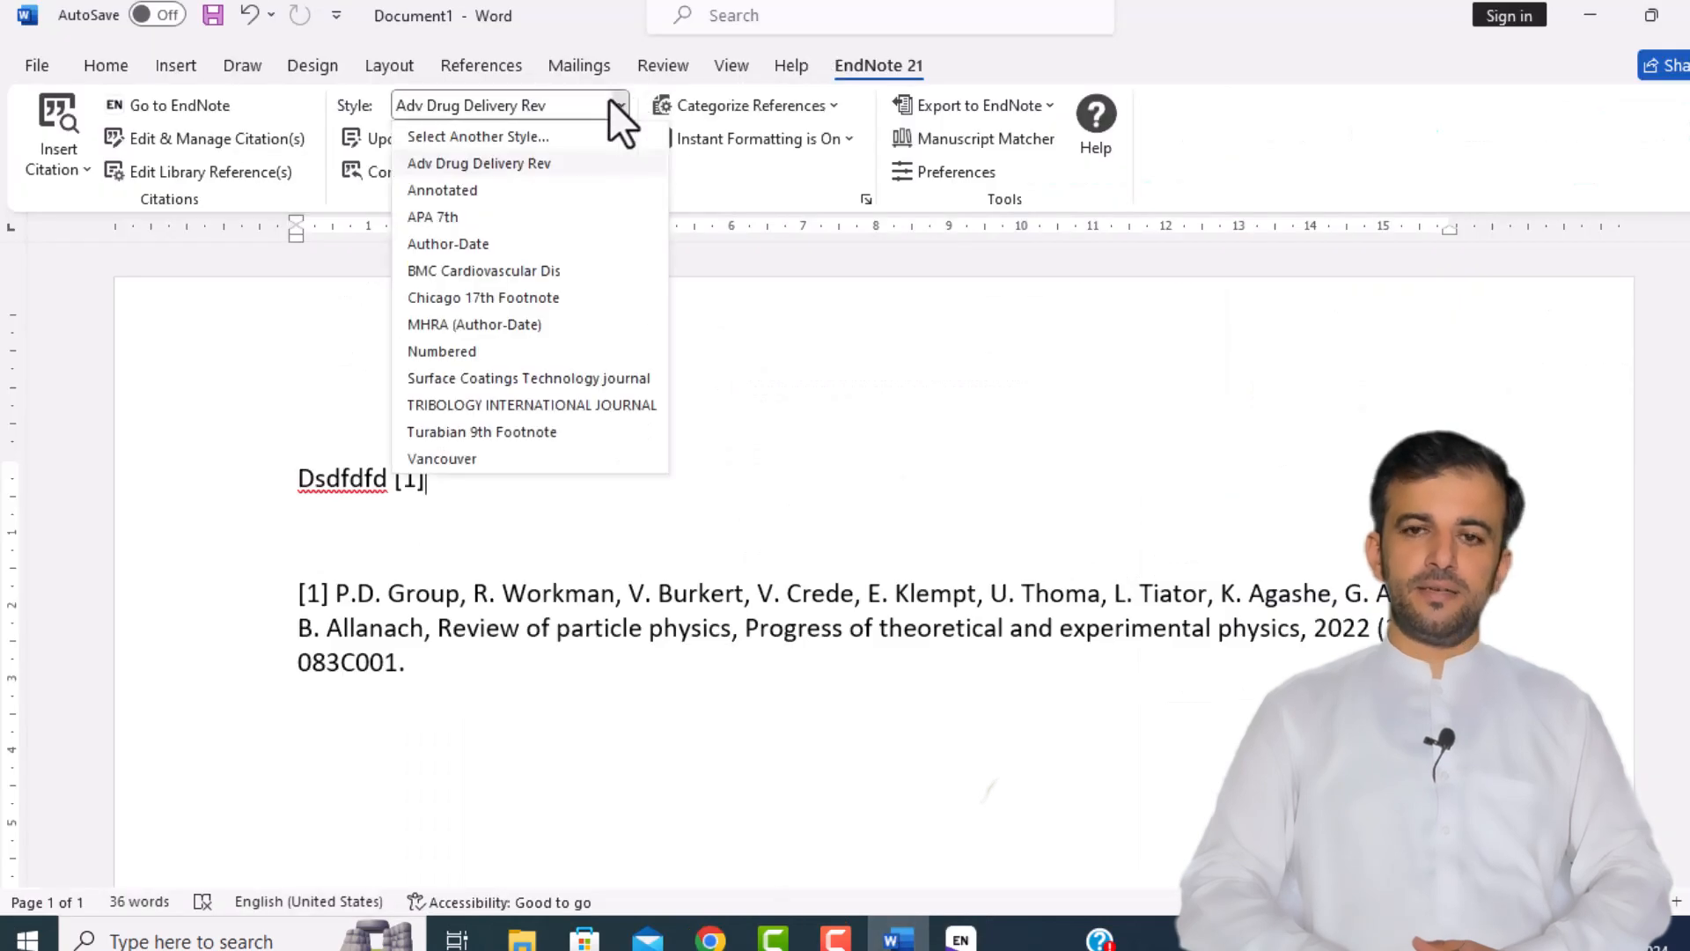
click(552, 140)
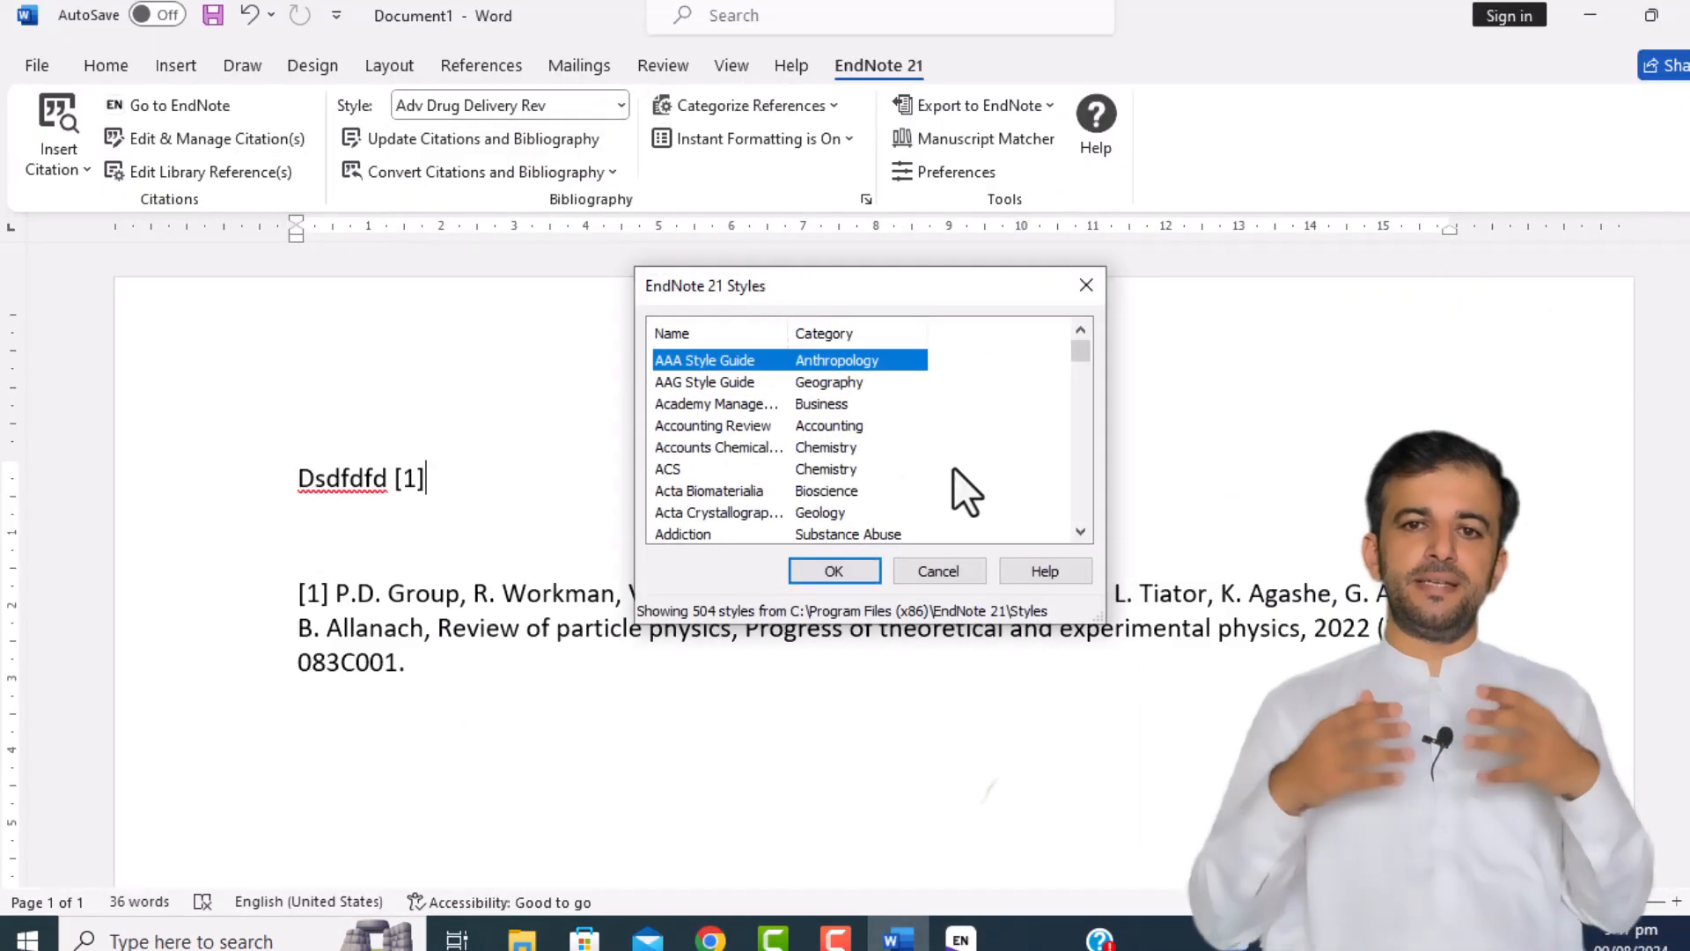
click(748, 447)
key(p)
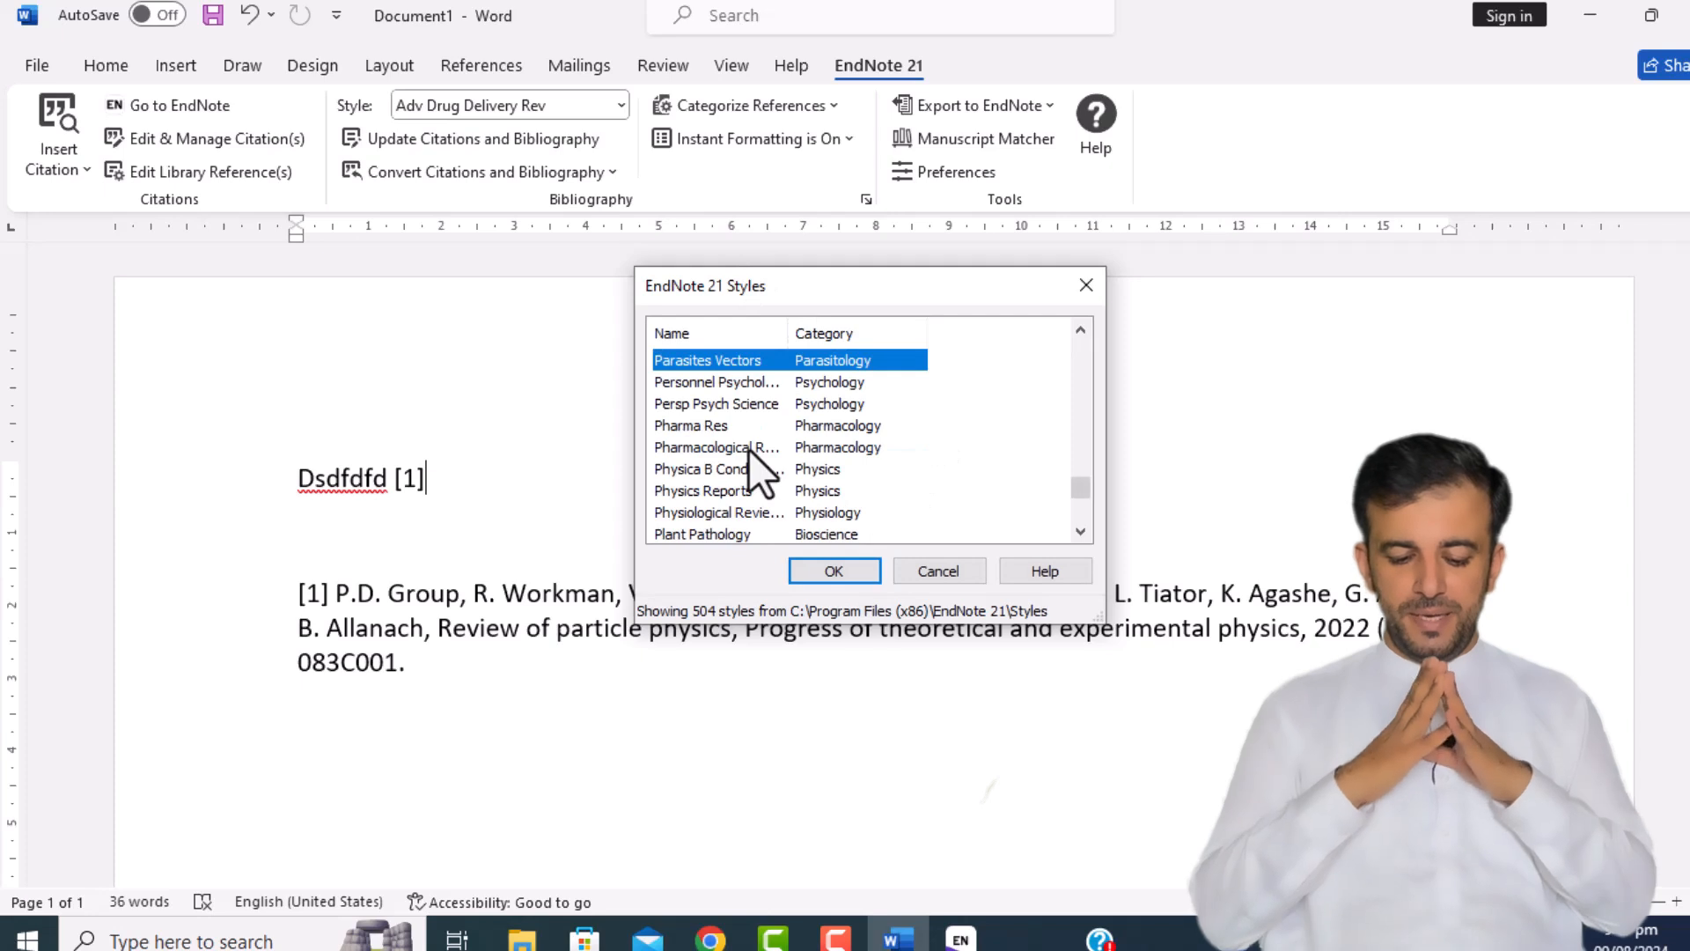
key(Down)
key(Down)
key(Down)
key(Down)
key(Down)
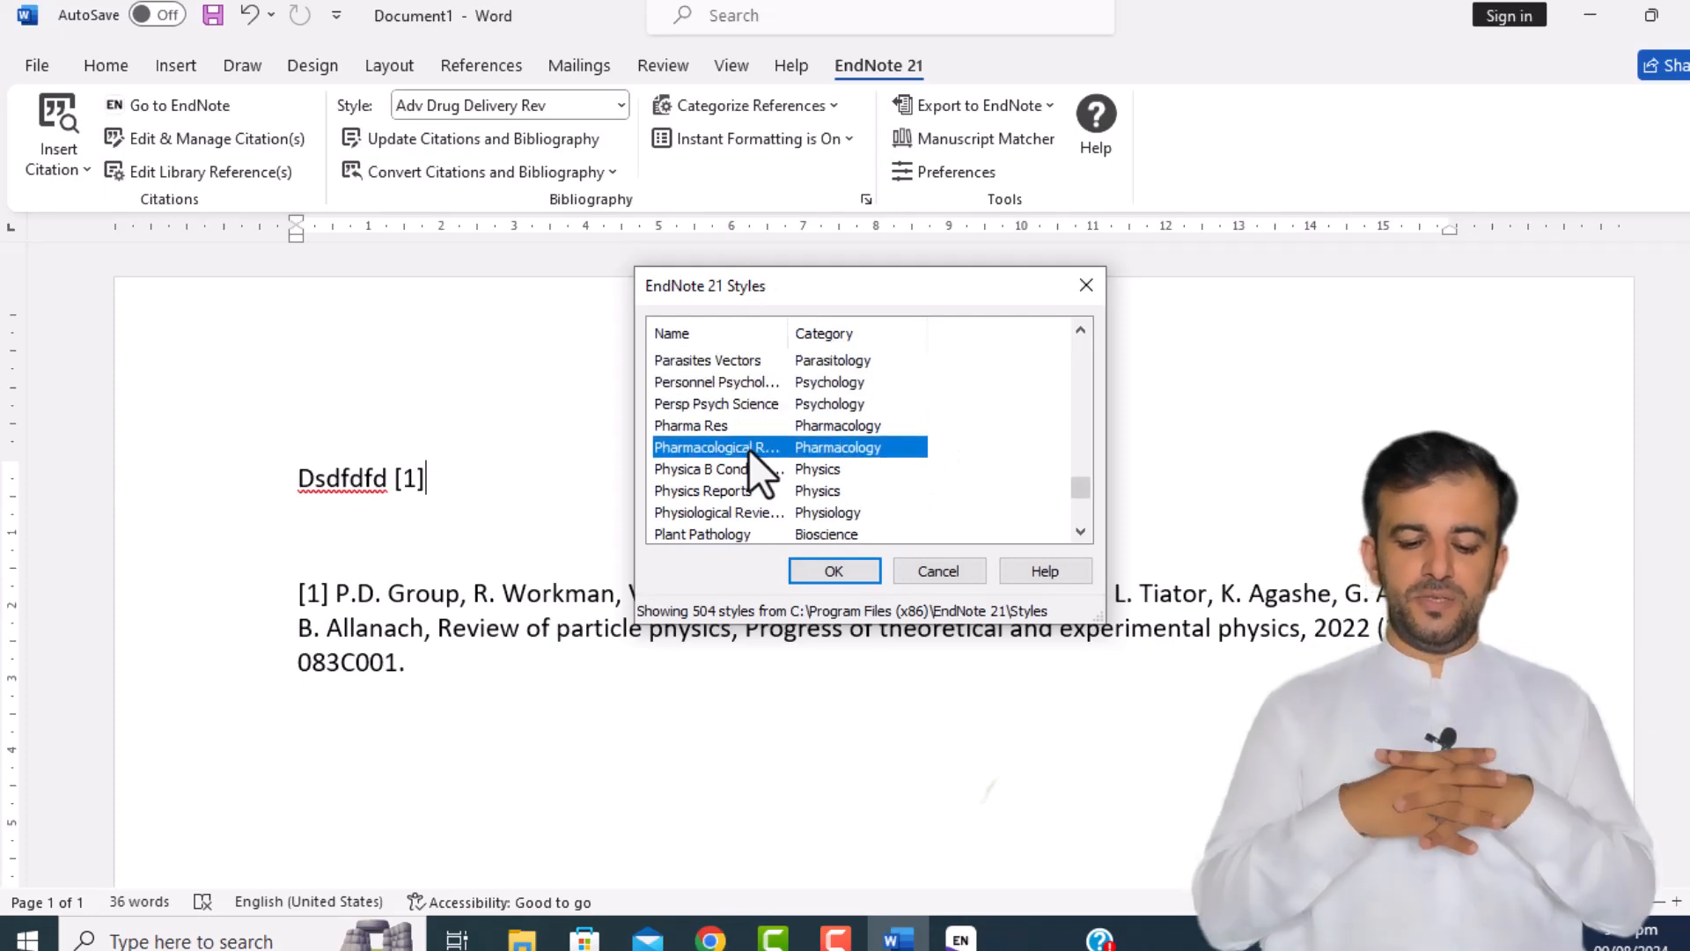
click(837, 573)
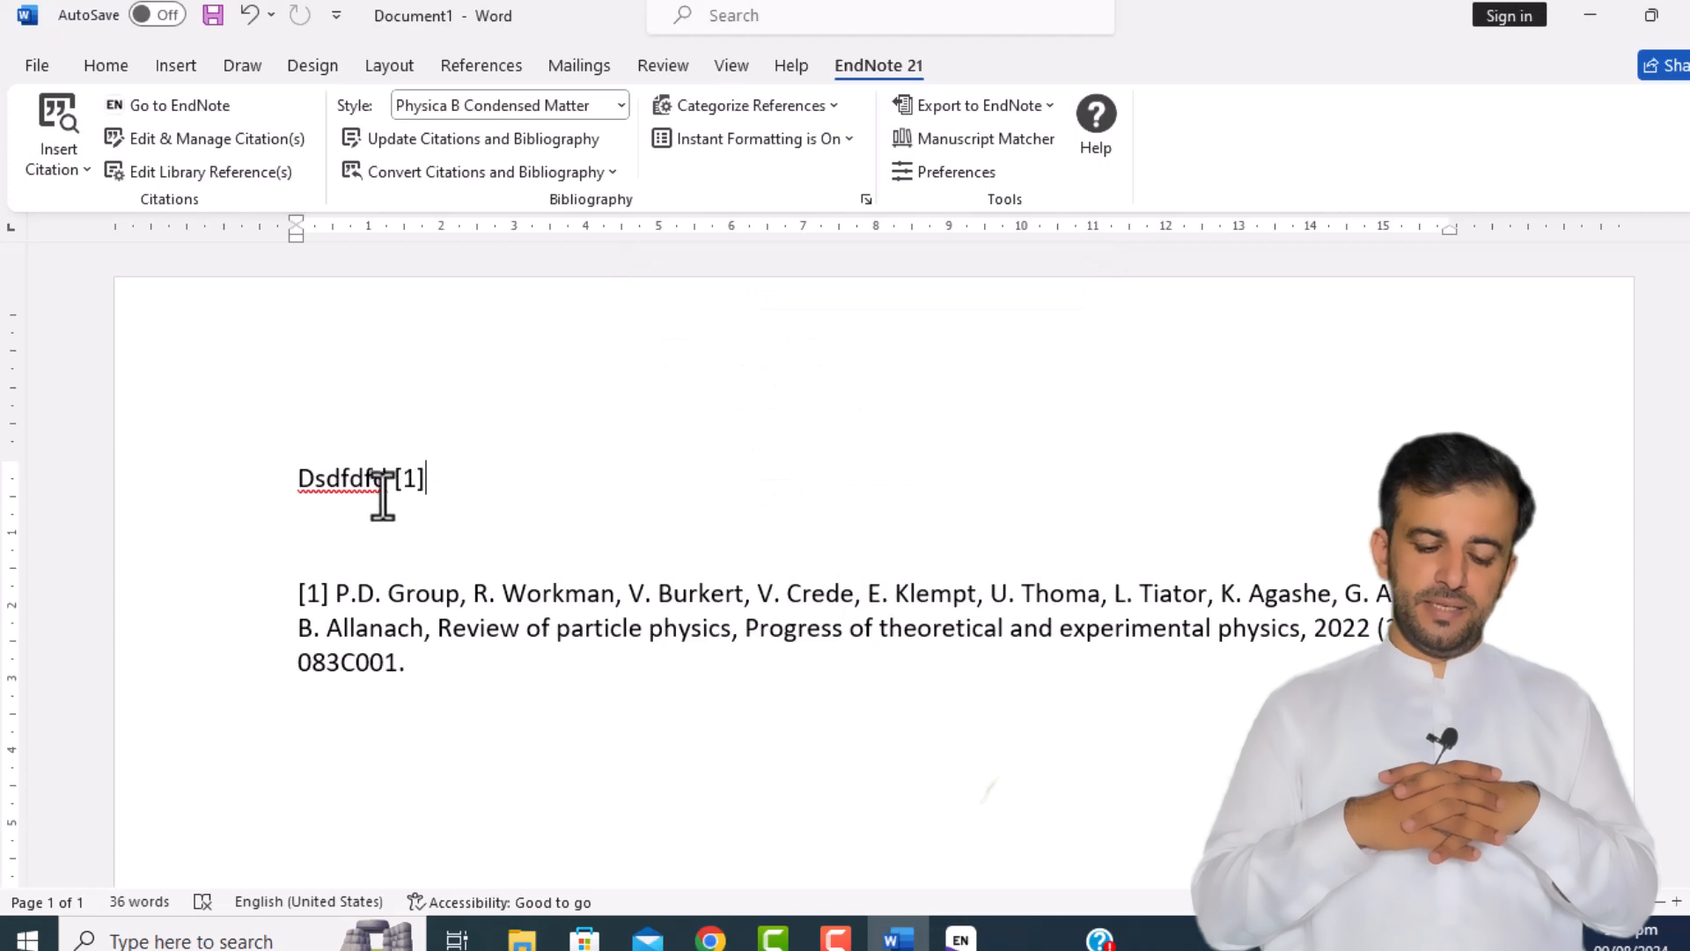
Step: Click into the bibliography, then pass through Chrome back to the EndNote 21 library window
click(658, 592)
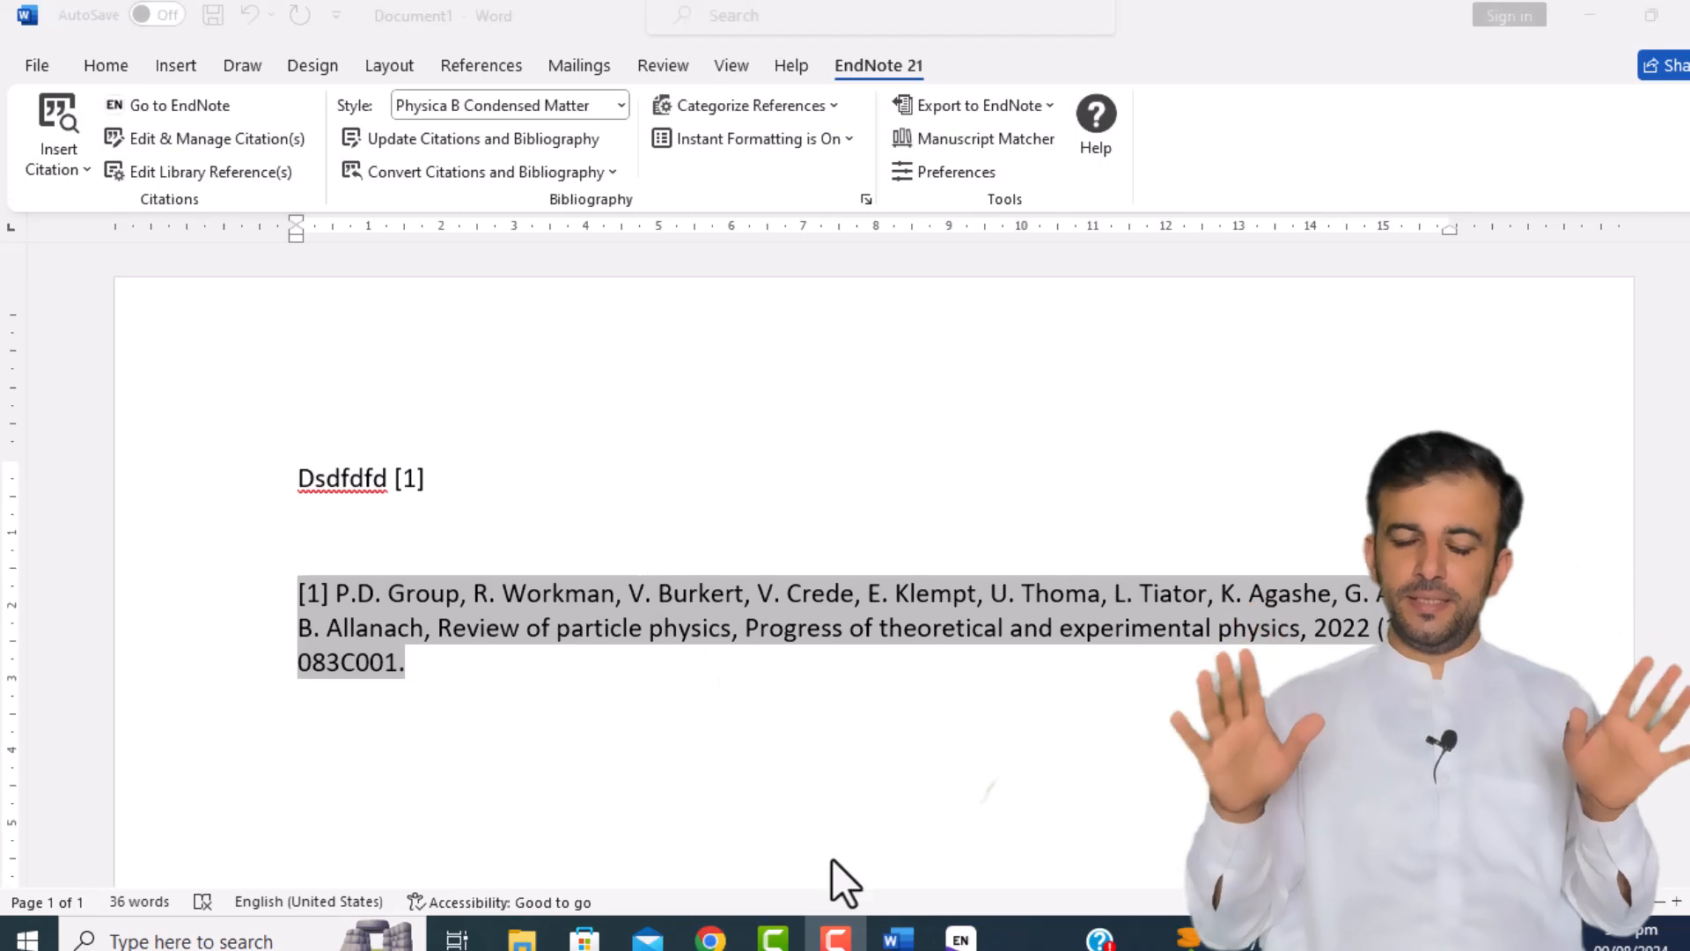
mouse_move(907, 943)
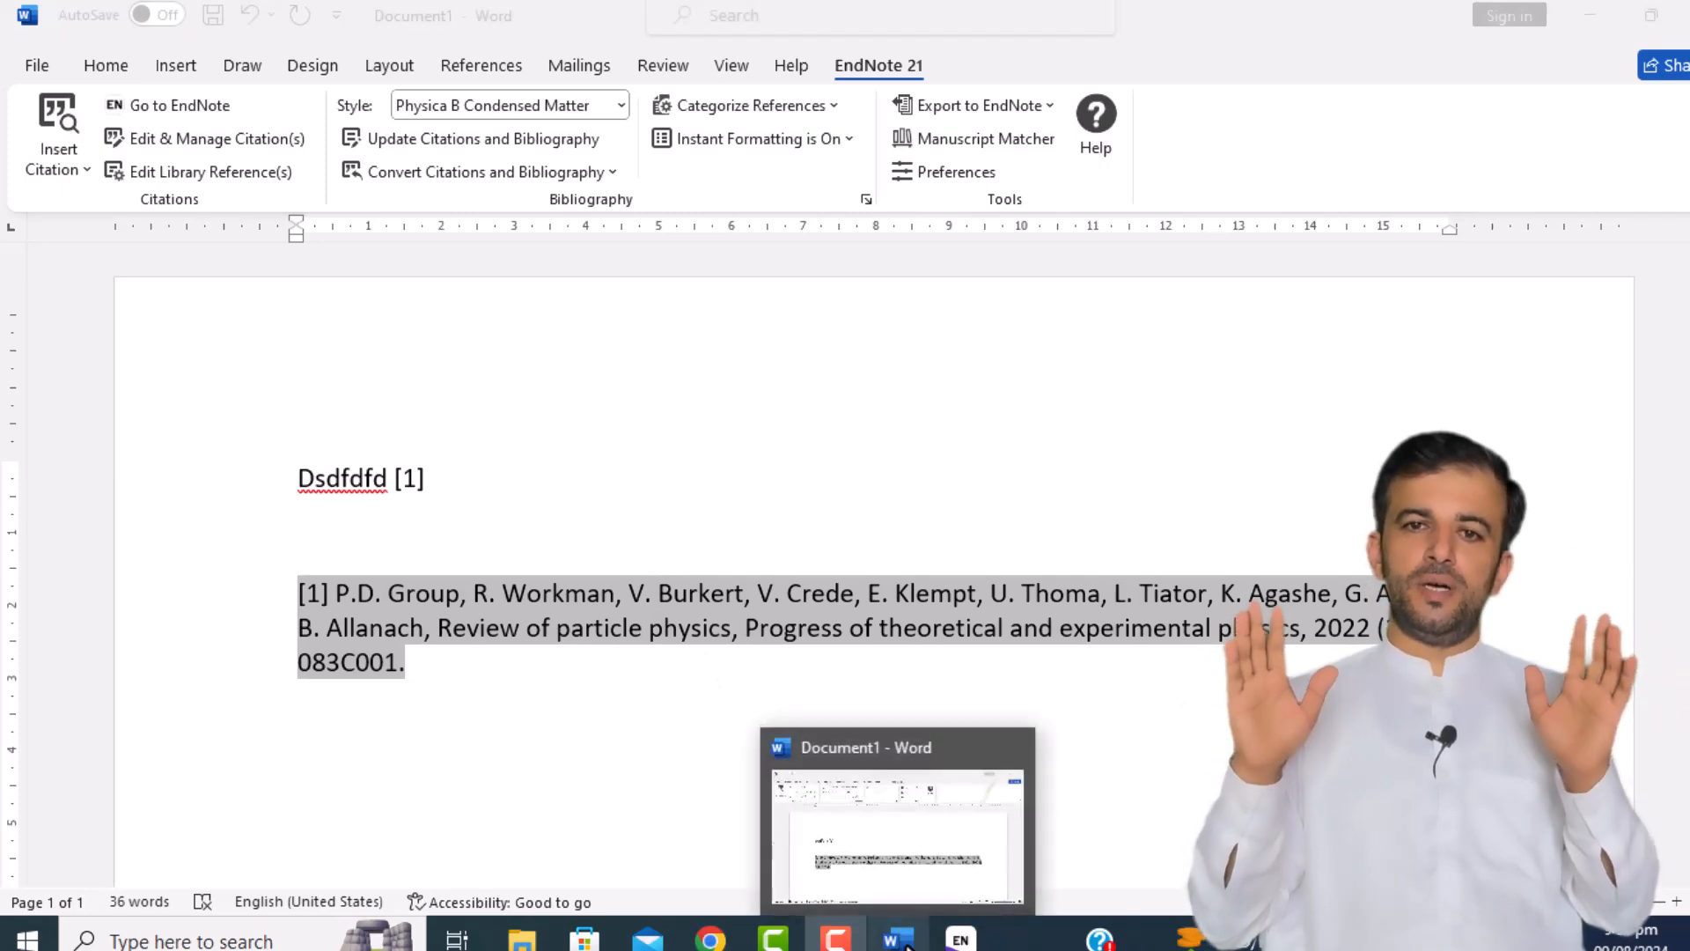
click(708, 942)
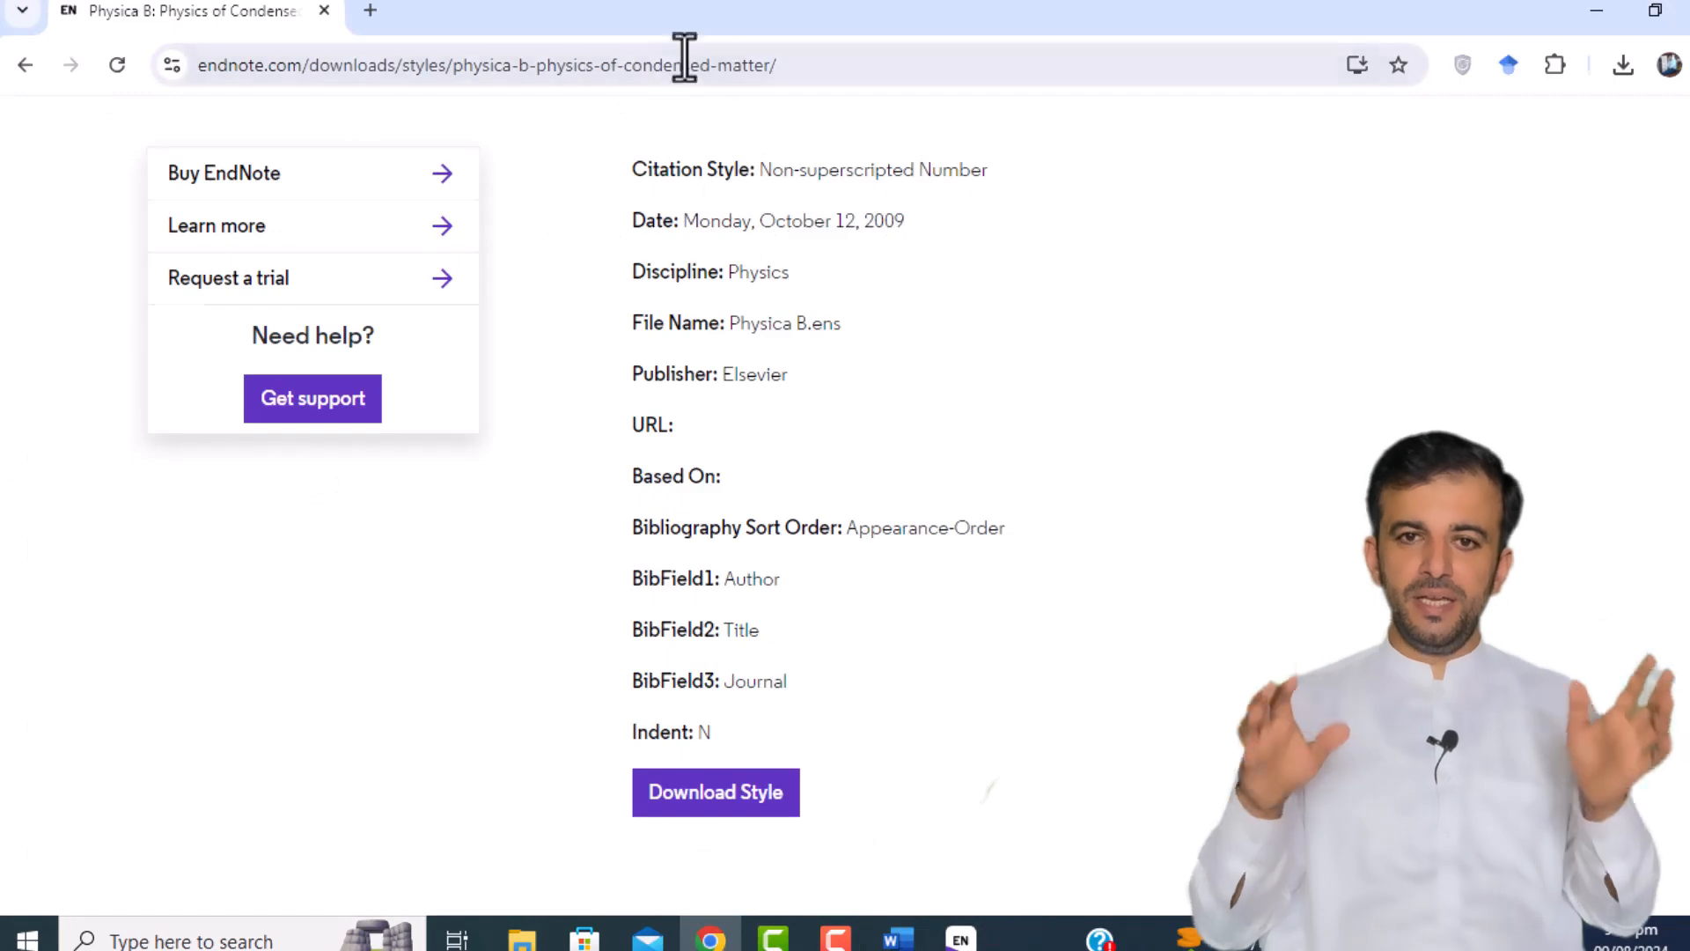
click(961, 940)
click(709, 440)
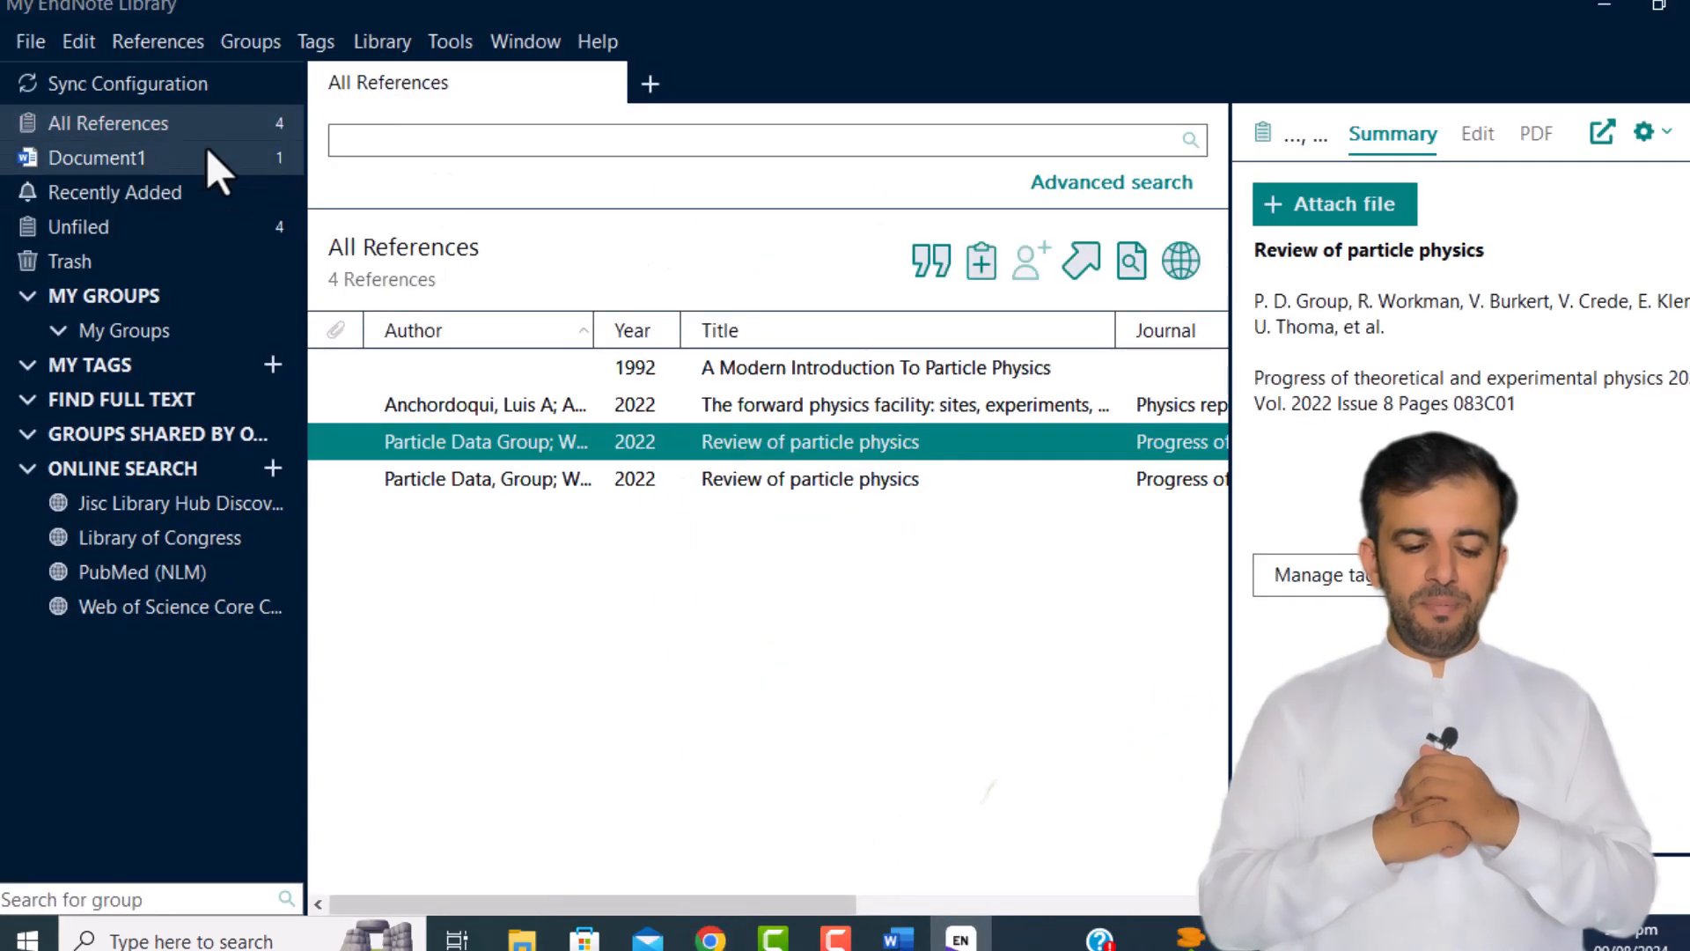
click(77, 44)
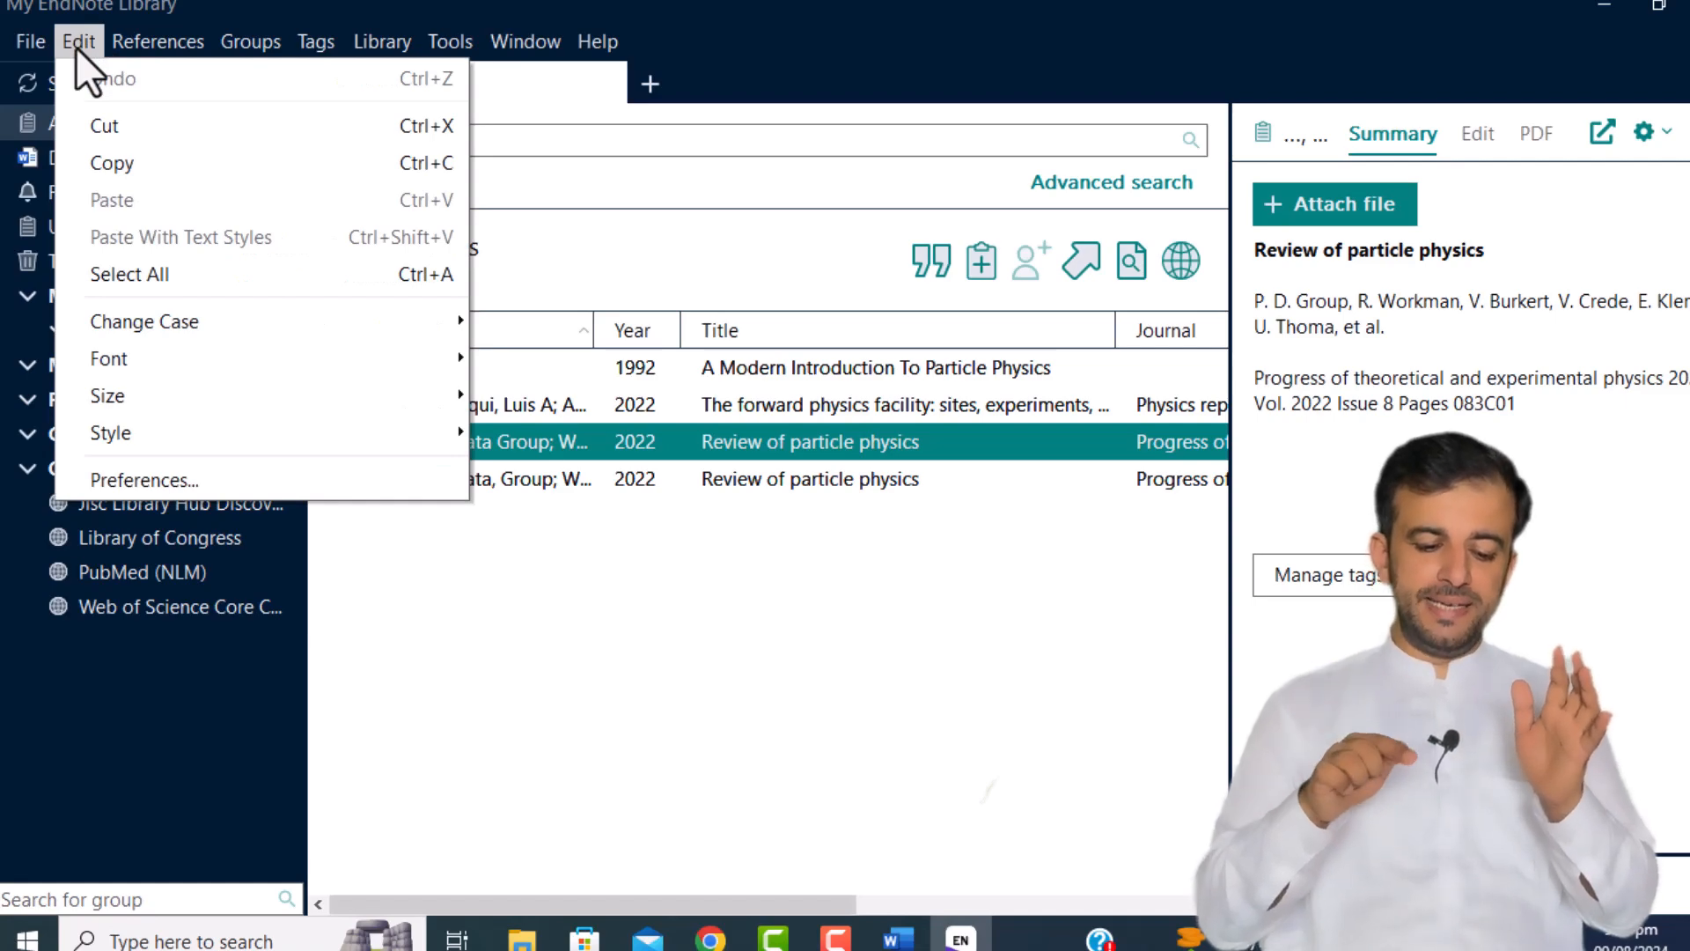
mouse_move(129, 32)
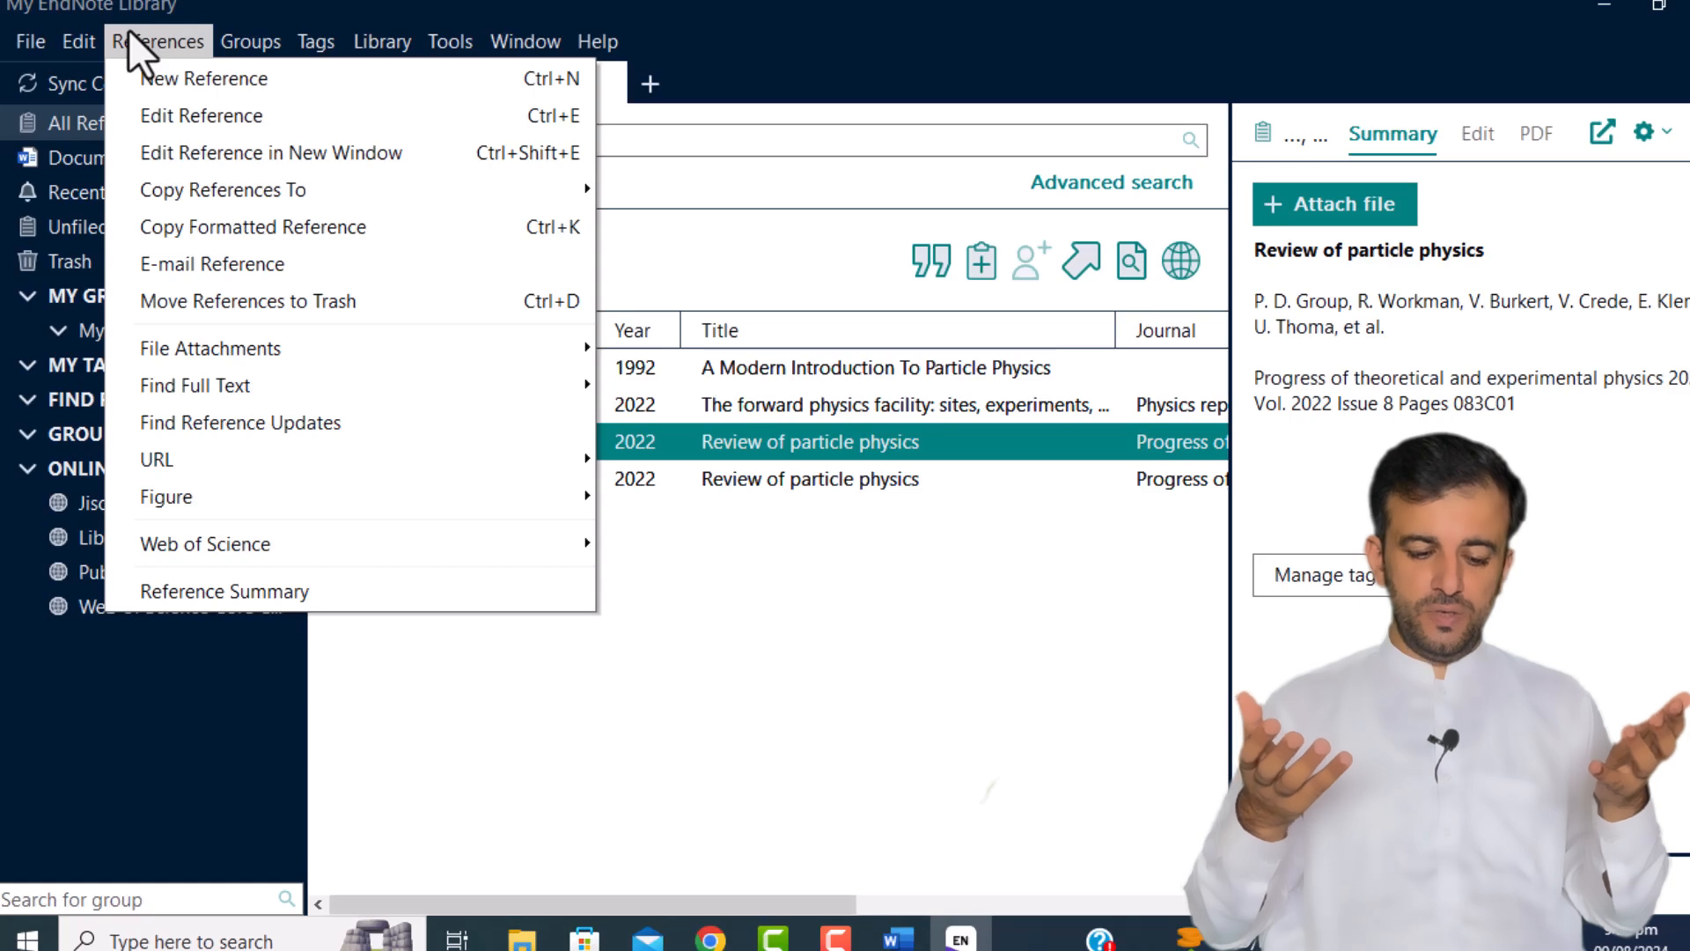
click(129, 31)
click(72, 44)
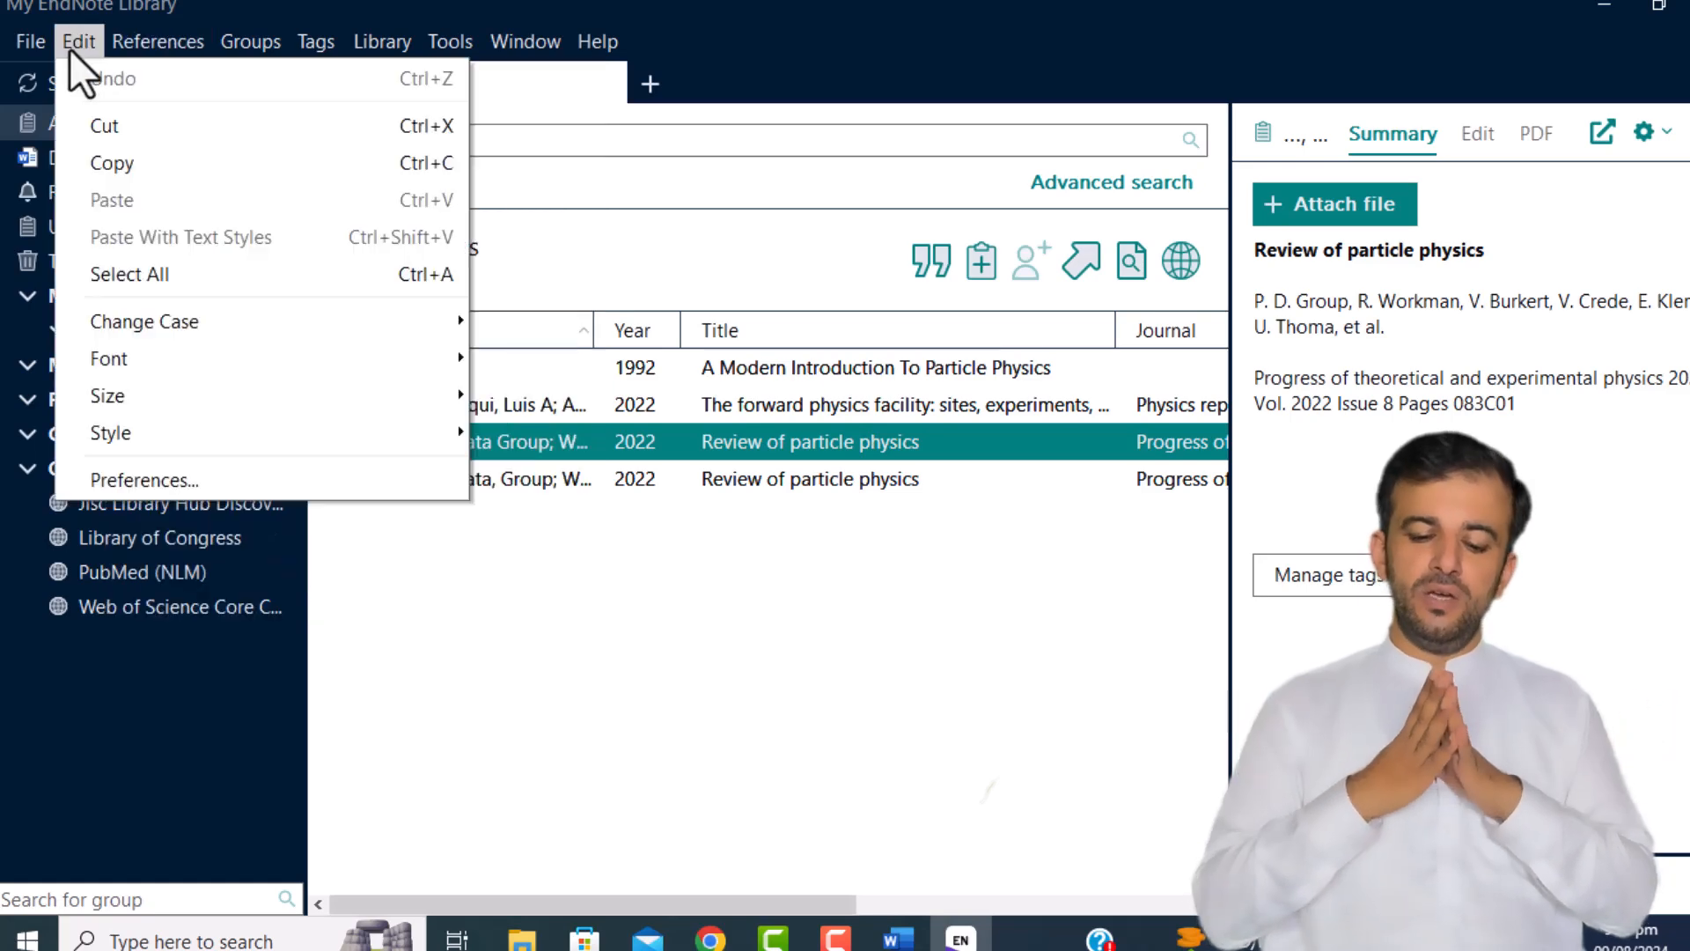
mouse_move(362, 442)
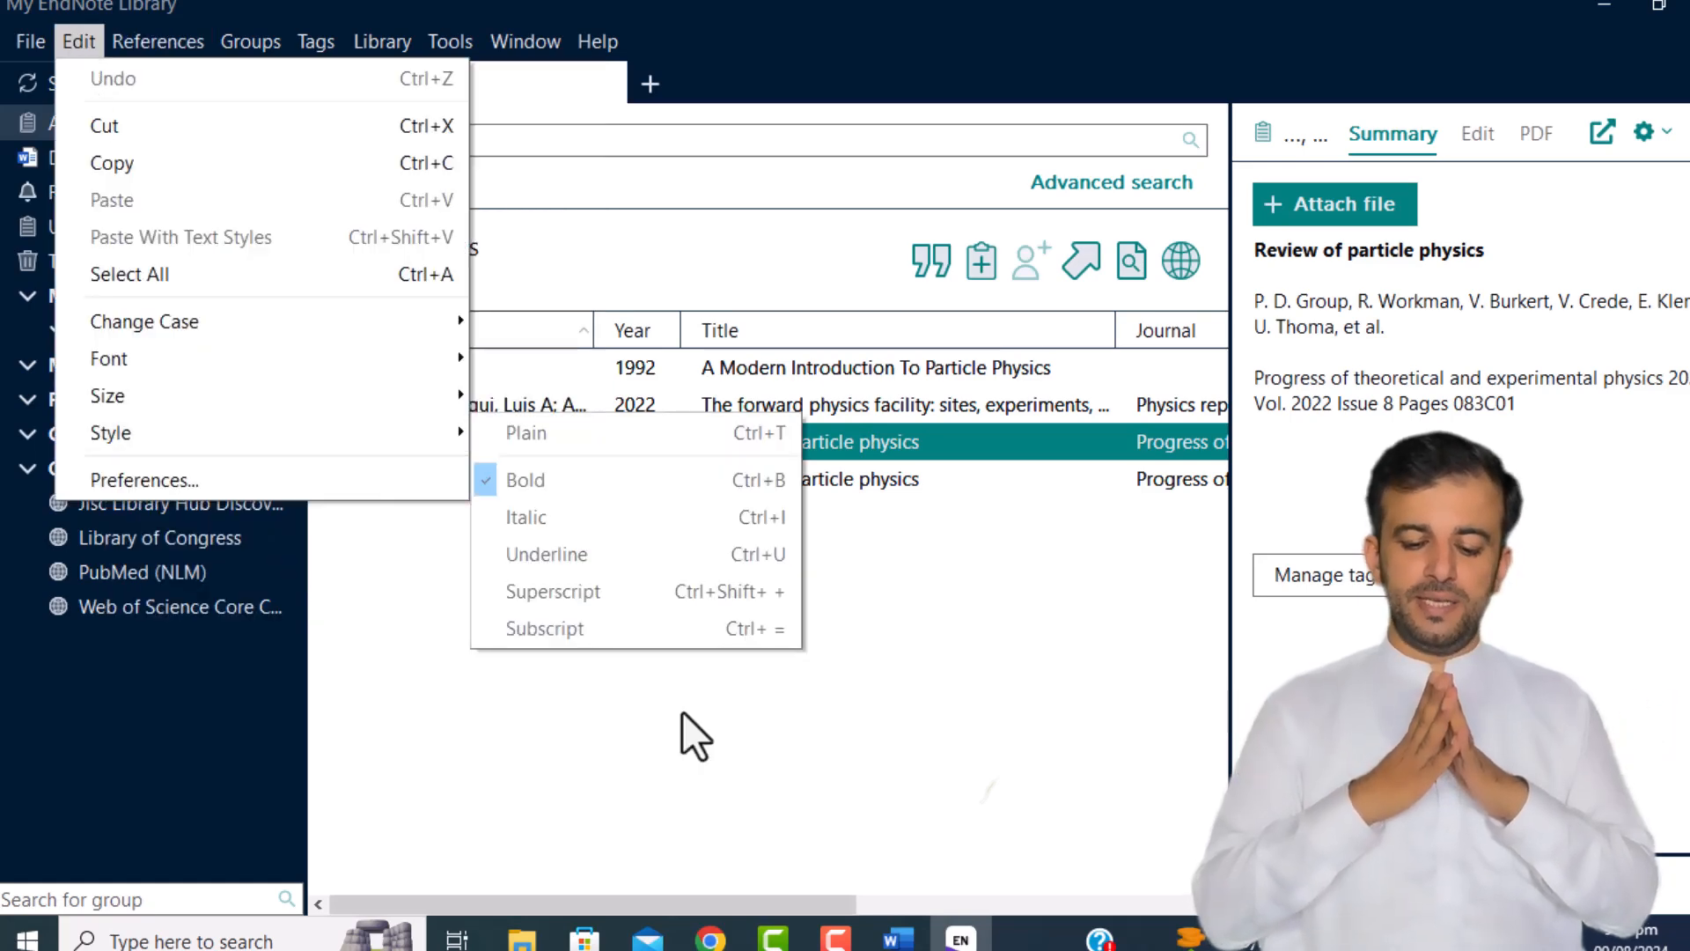
click(1565, 512)
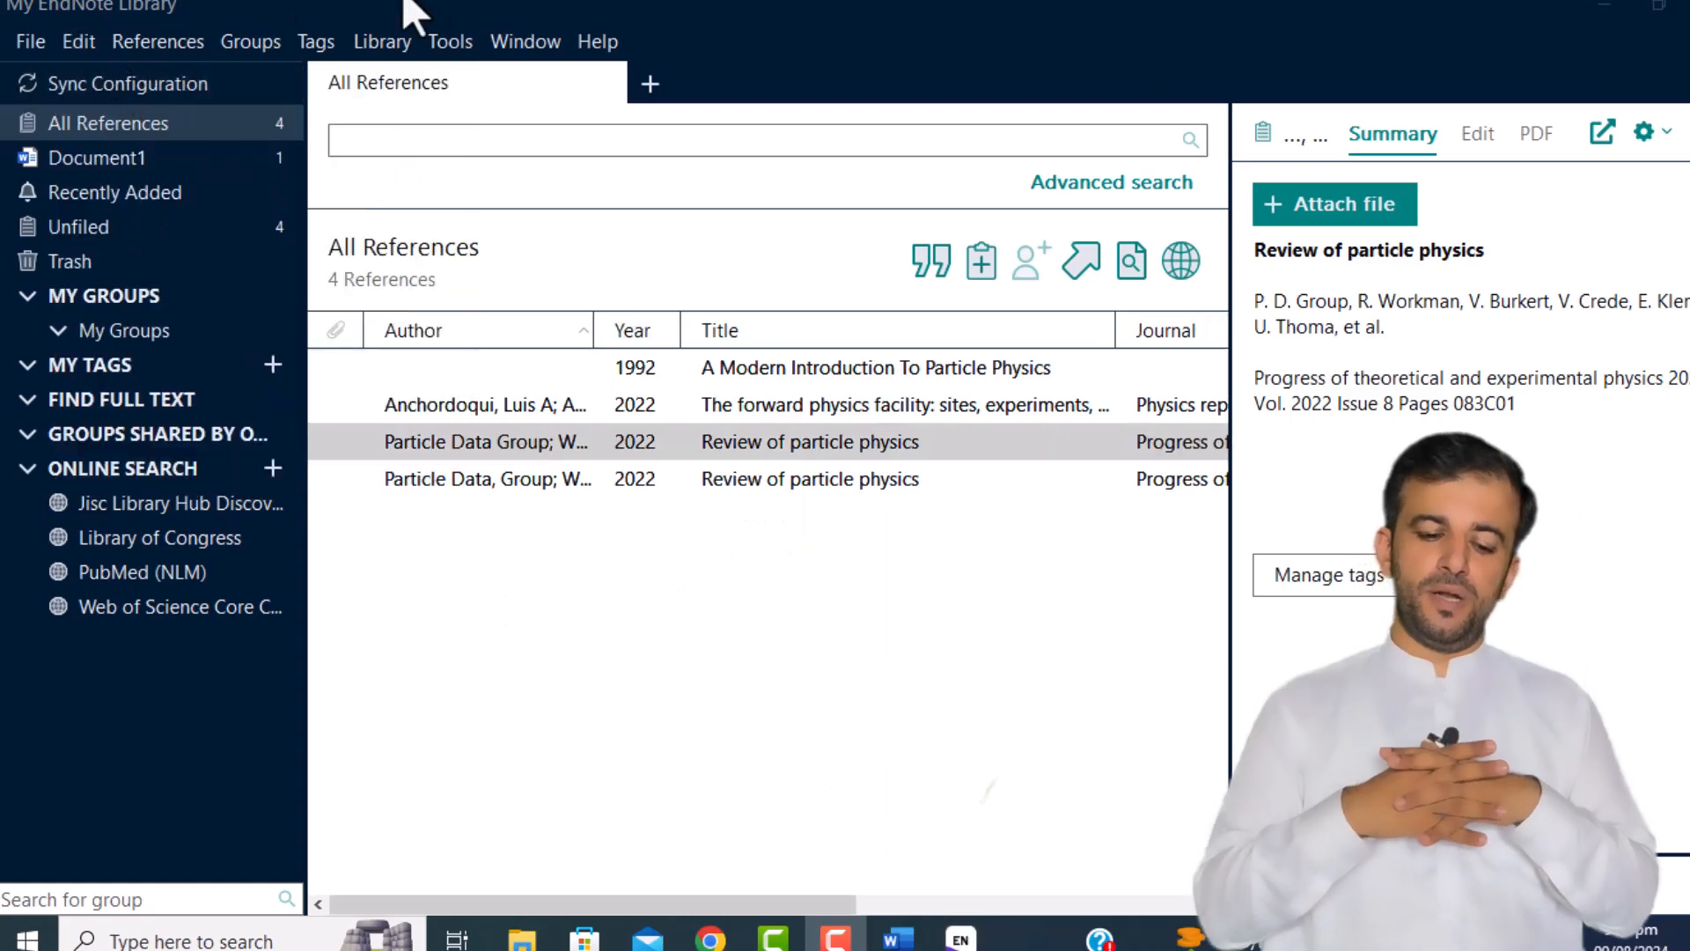
click(446, 42)
Step: Edit the Physica B Condensed Matter style via Tools > Output Styles and maximize the editor
mouse_move(535, 134)
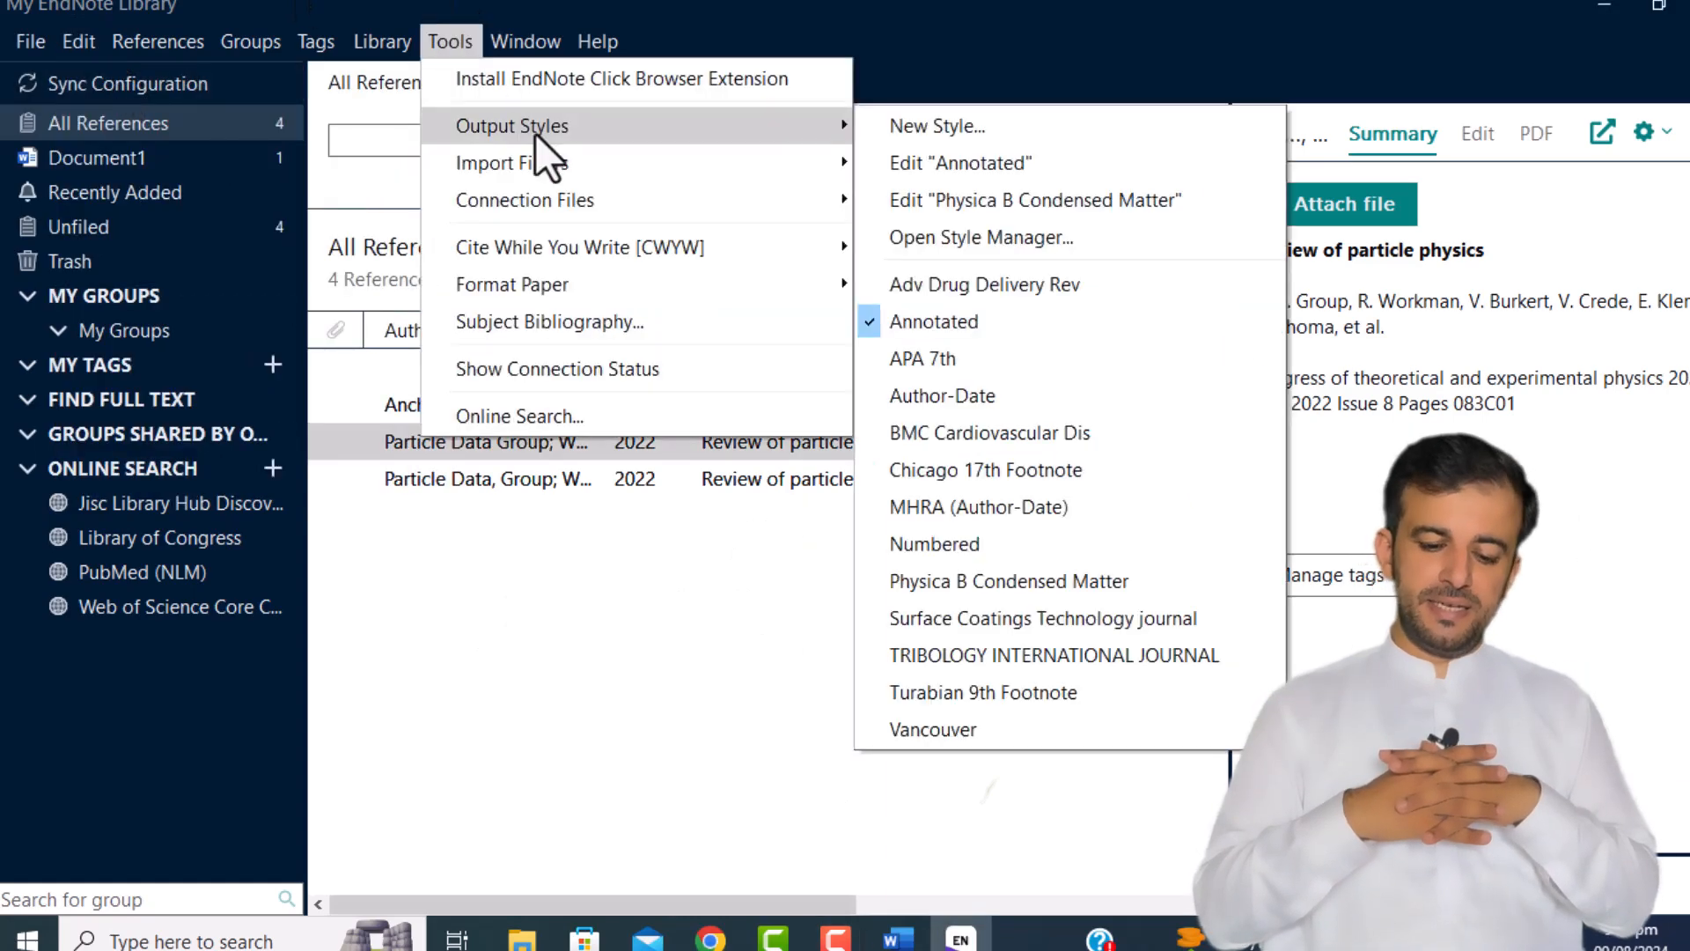
click(985, 200)
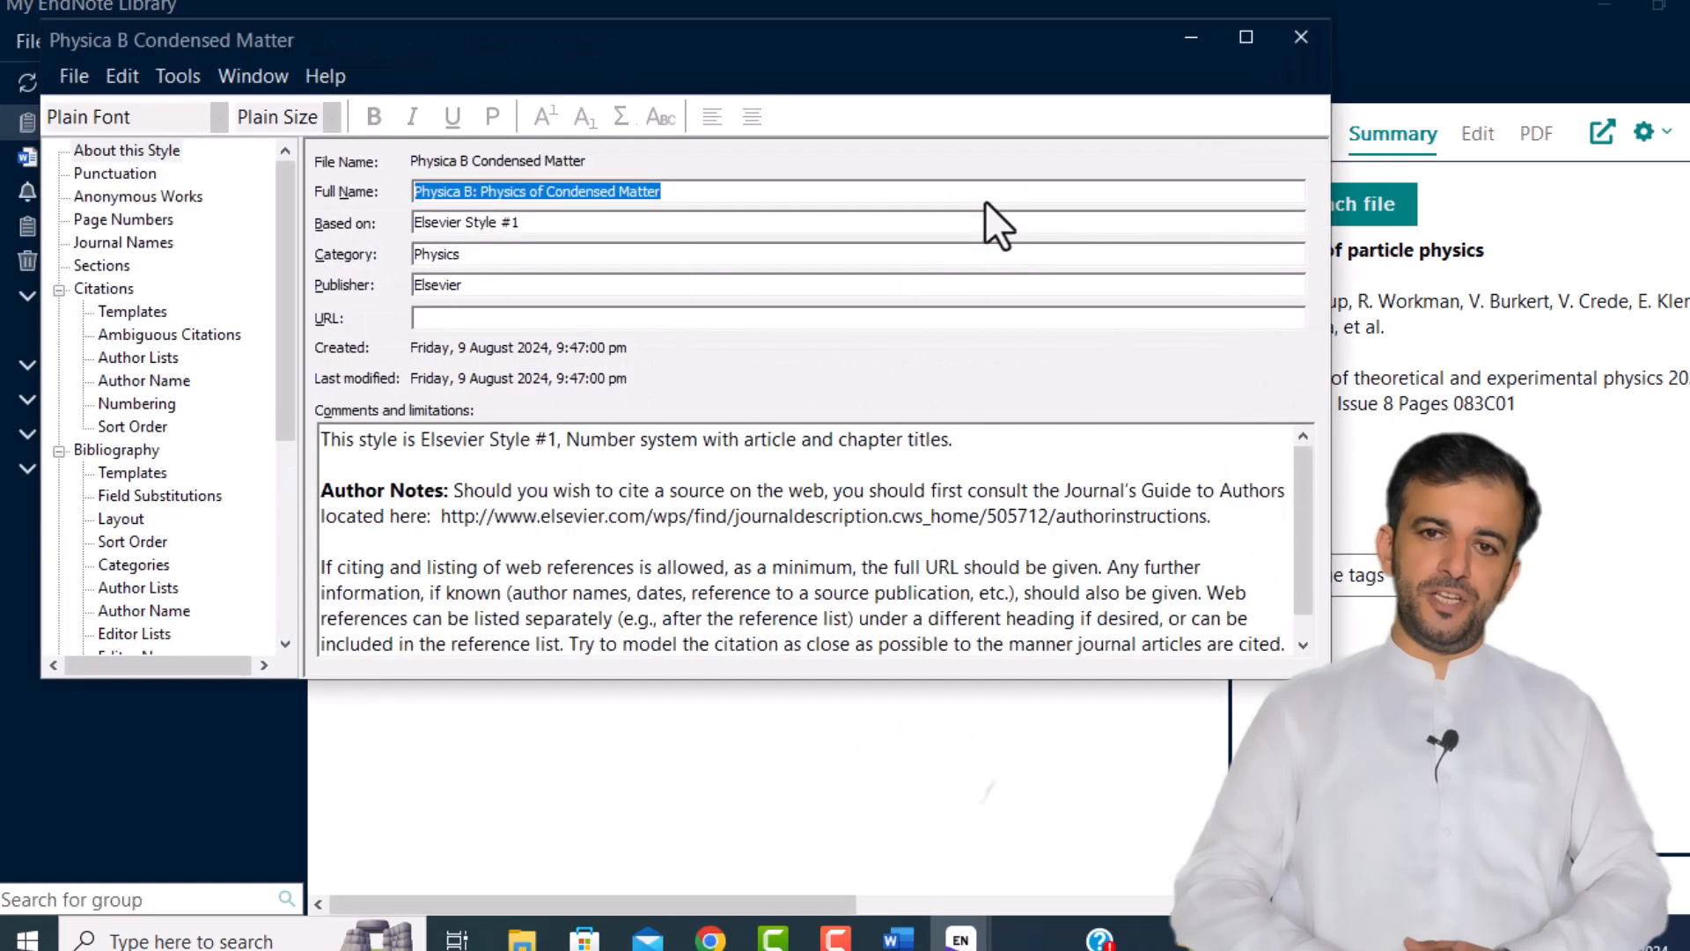
click(1245, 40)
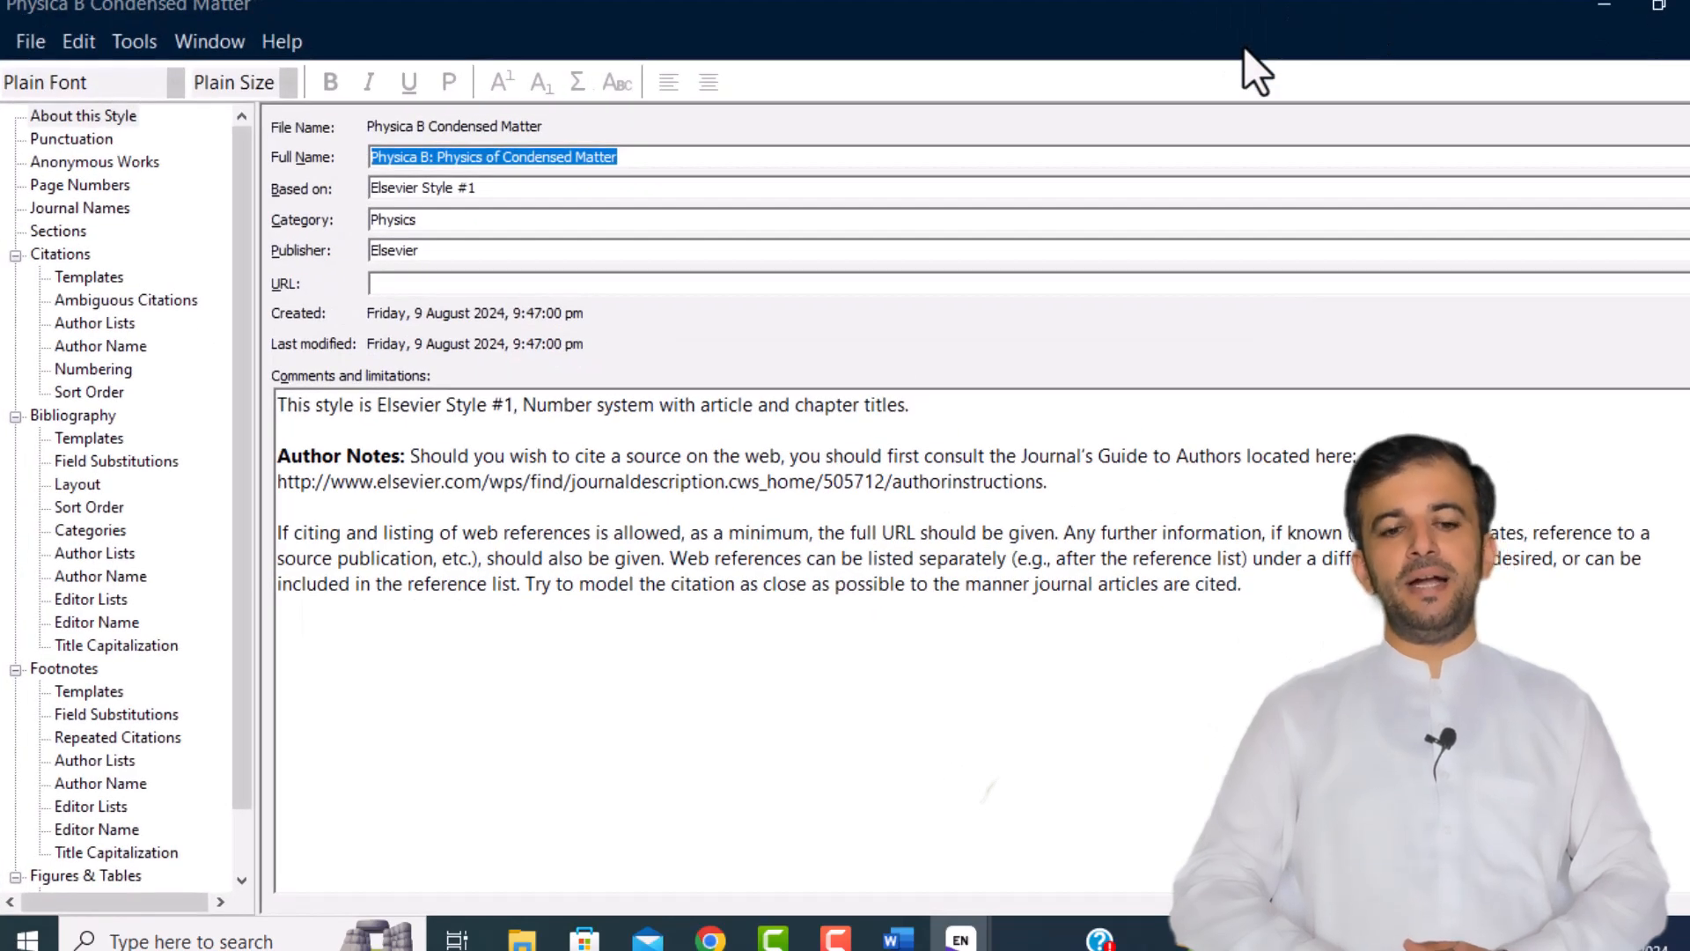
Step: On Citations > Templates, make [Bibliography Number] superscript, then revert it to plain
click(77, 276)
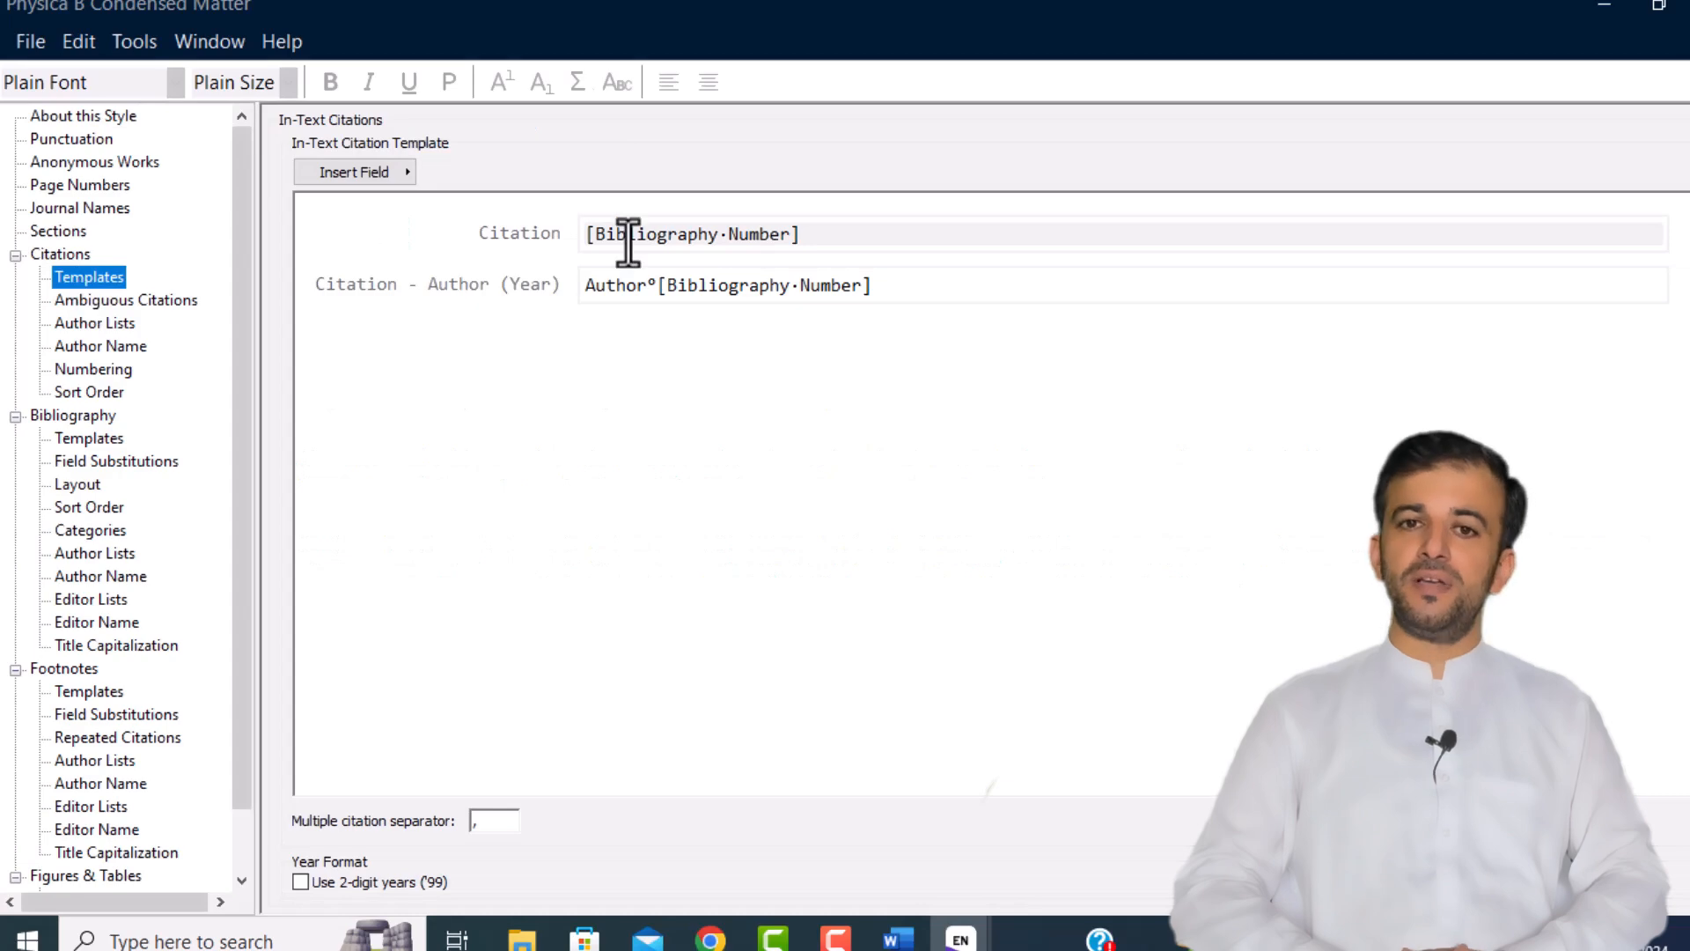
click(792, 234)
drag(811, 234, 582, 252)
click(498, 81)
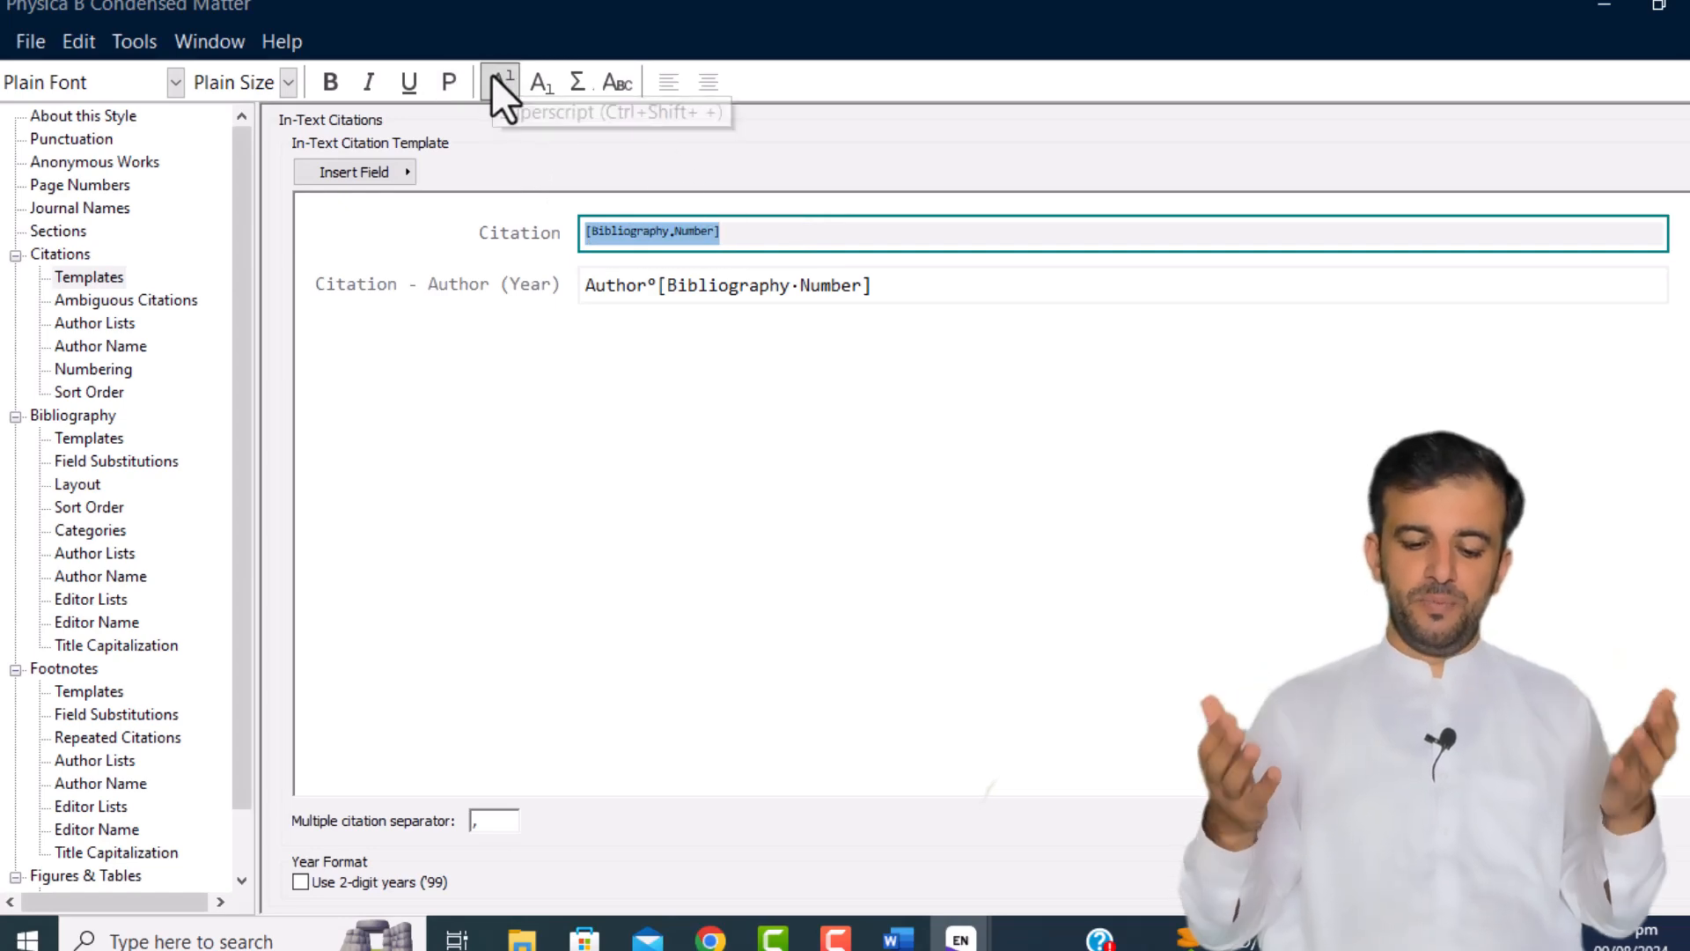
click(491, 74)
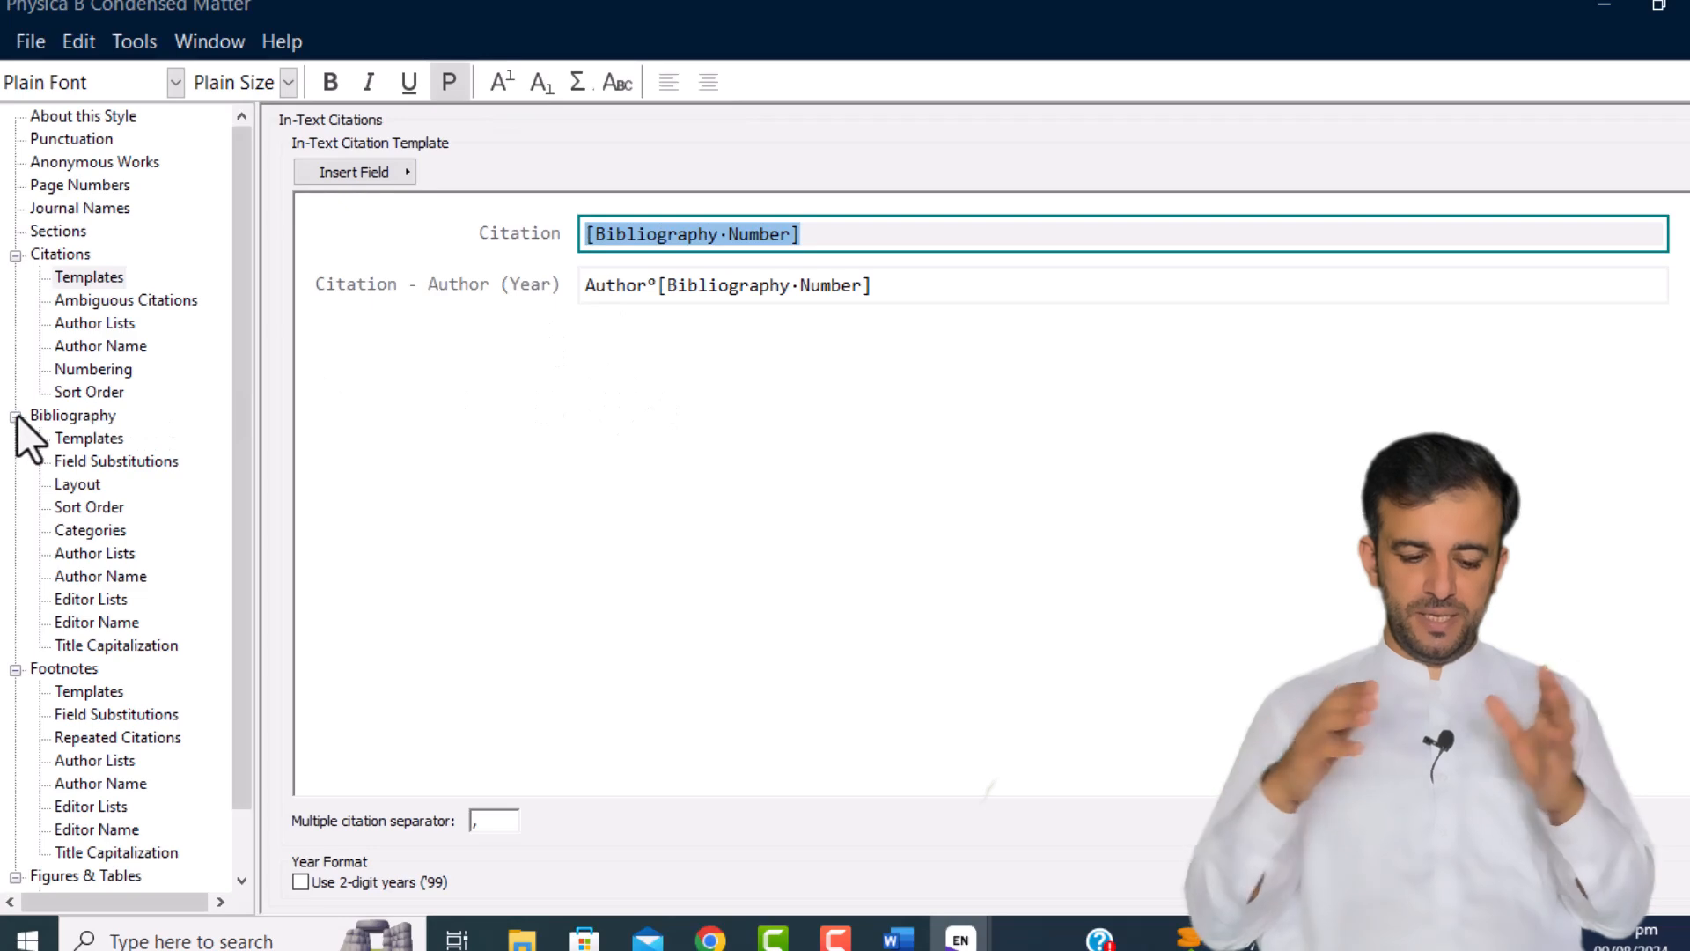
click(99, 274)
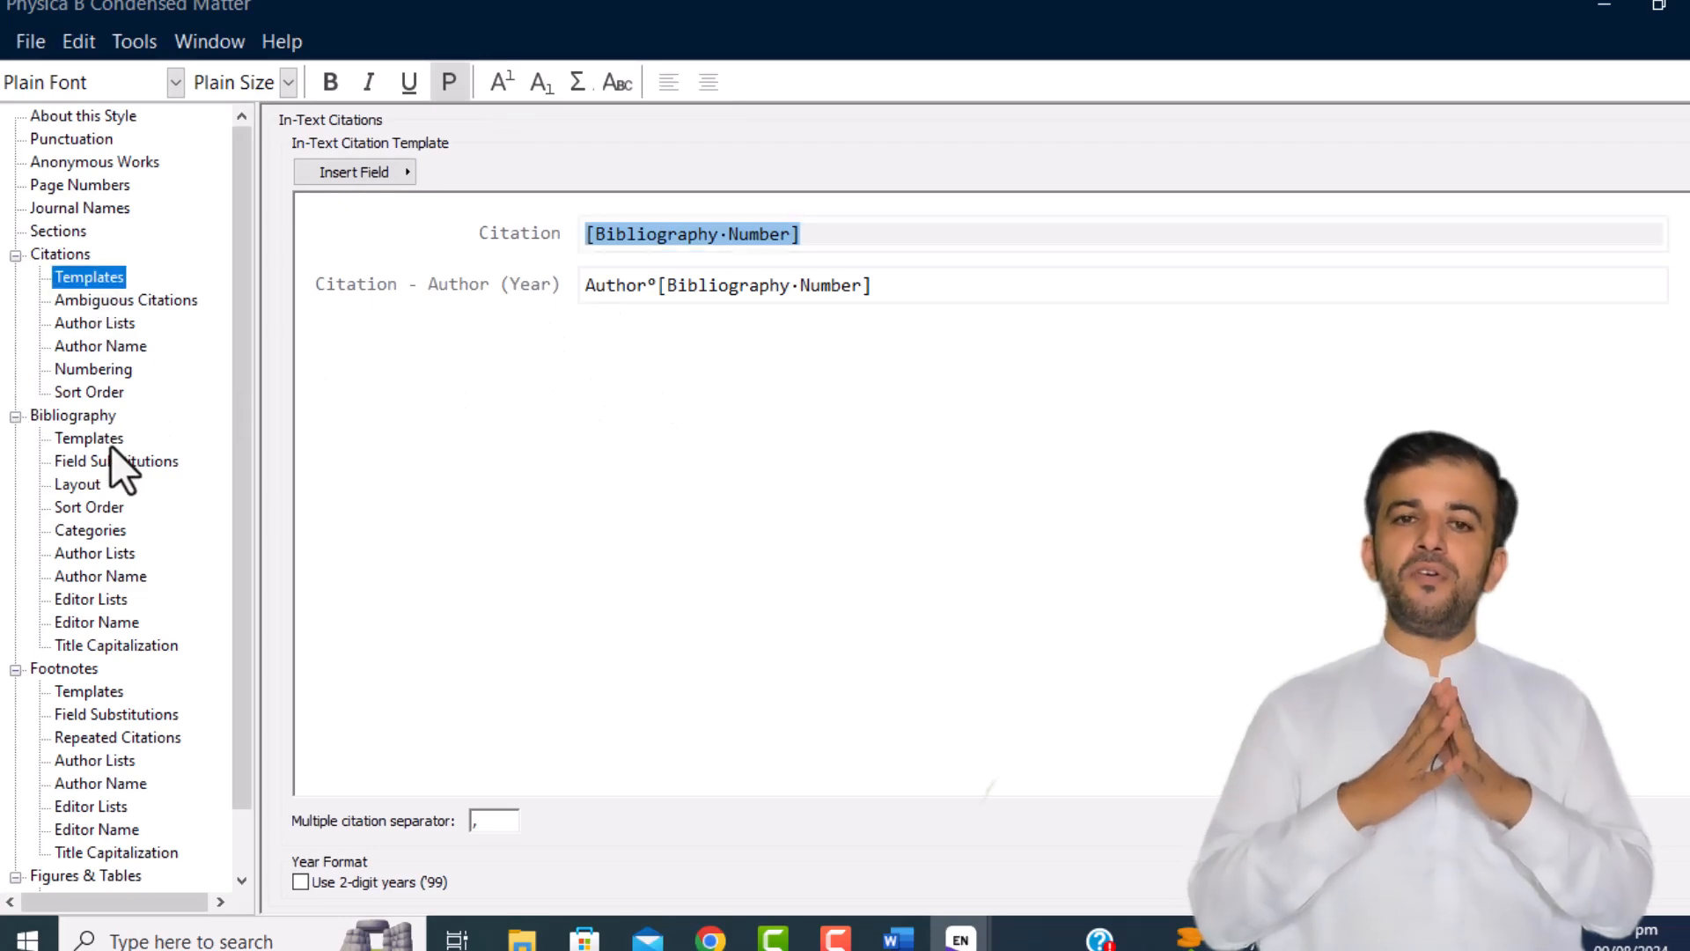
Step: Browse the Bibliography Templates, Layout, Field Substitutions, Author Lists and Footnotes pages
click(79, 438)
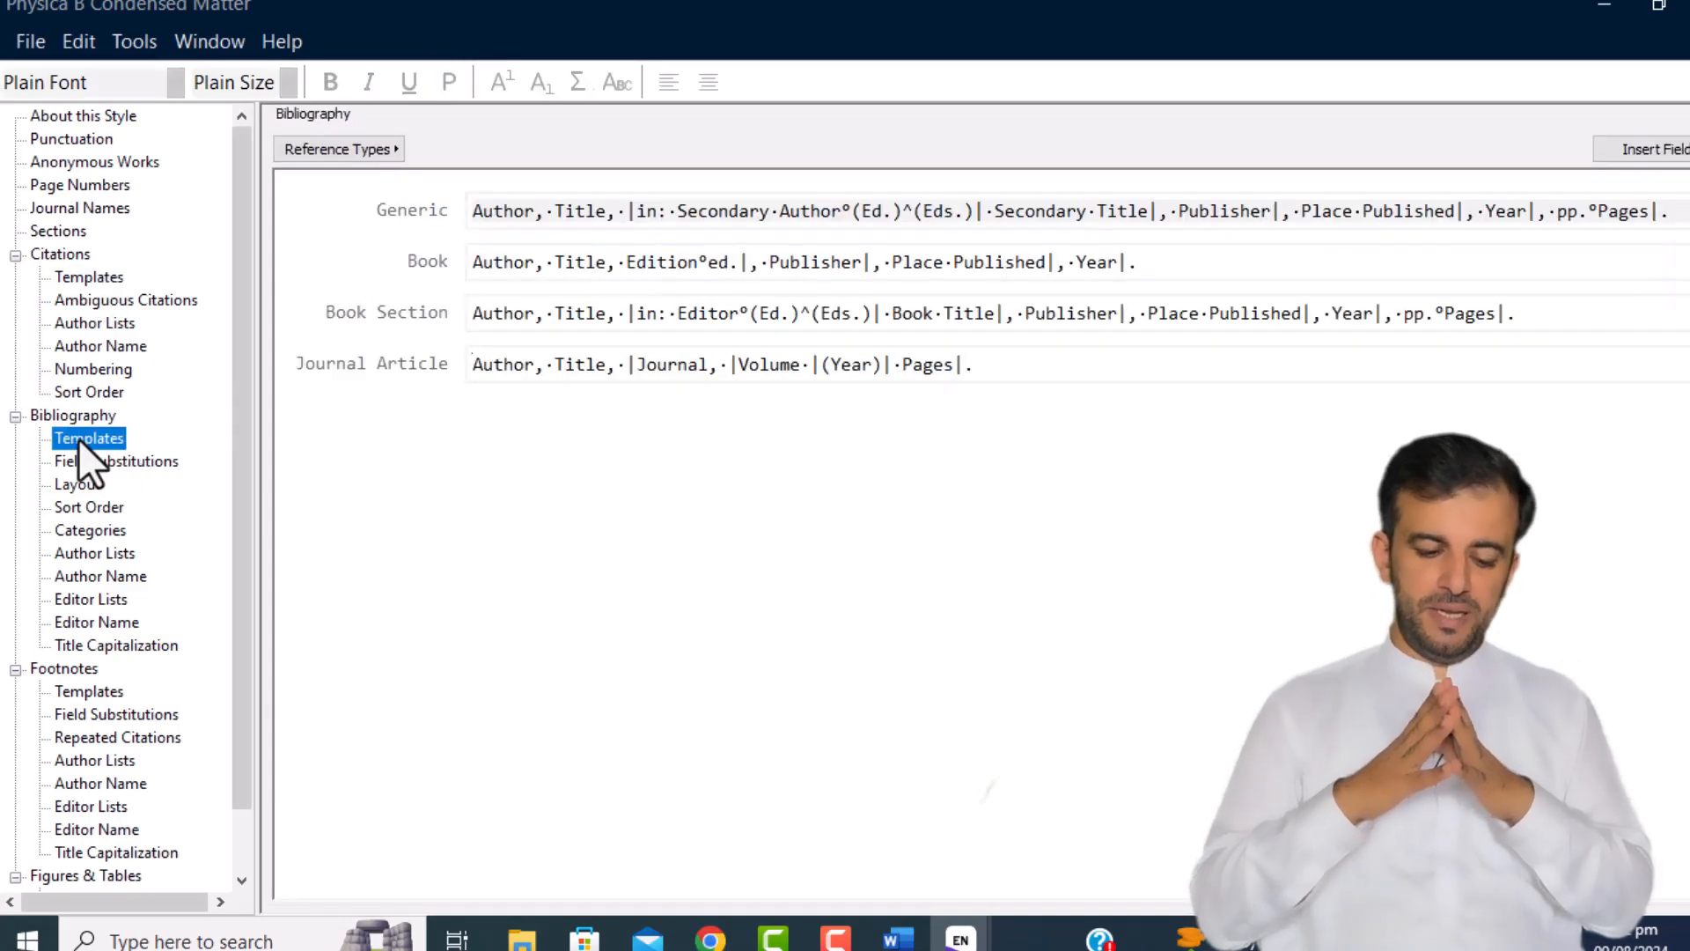
click(90, 492)
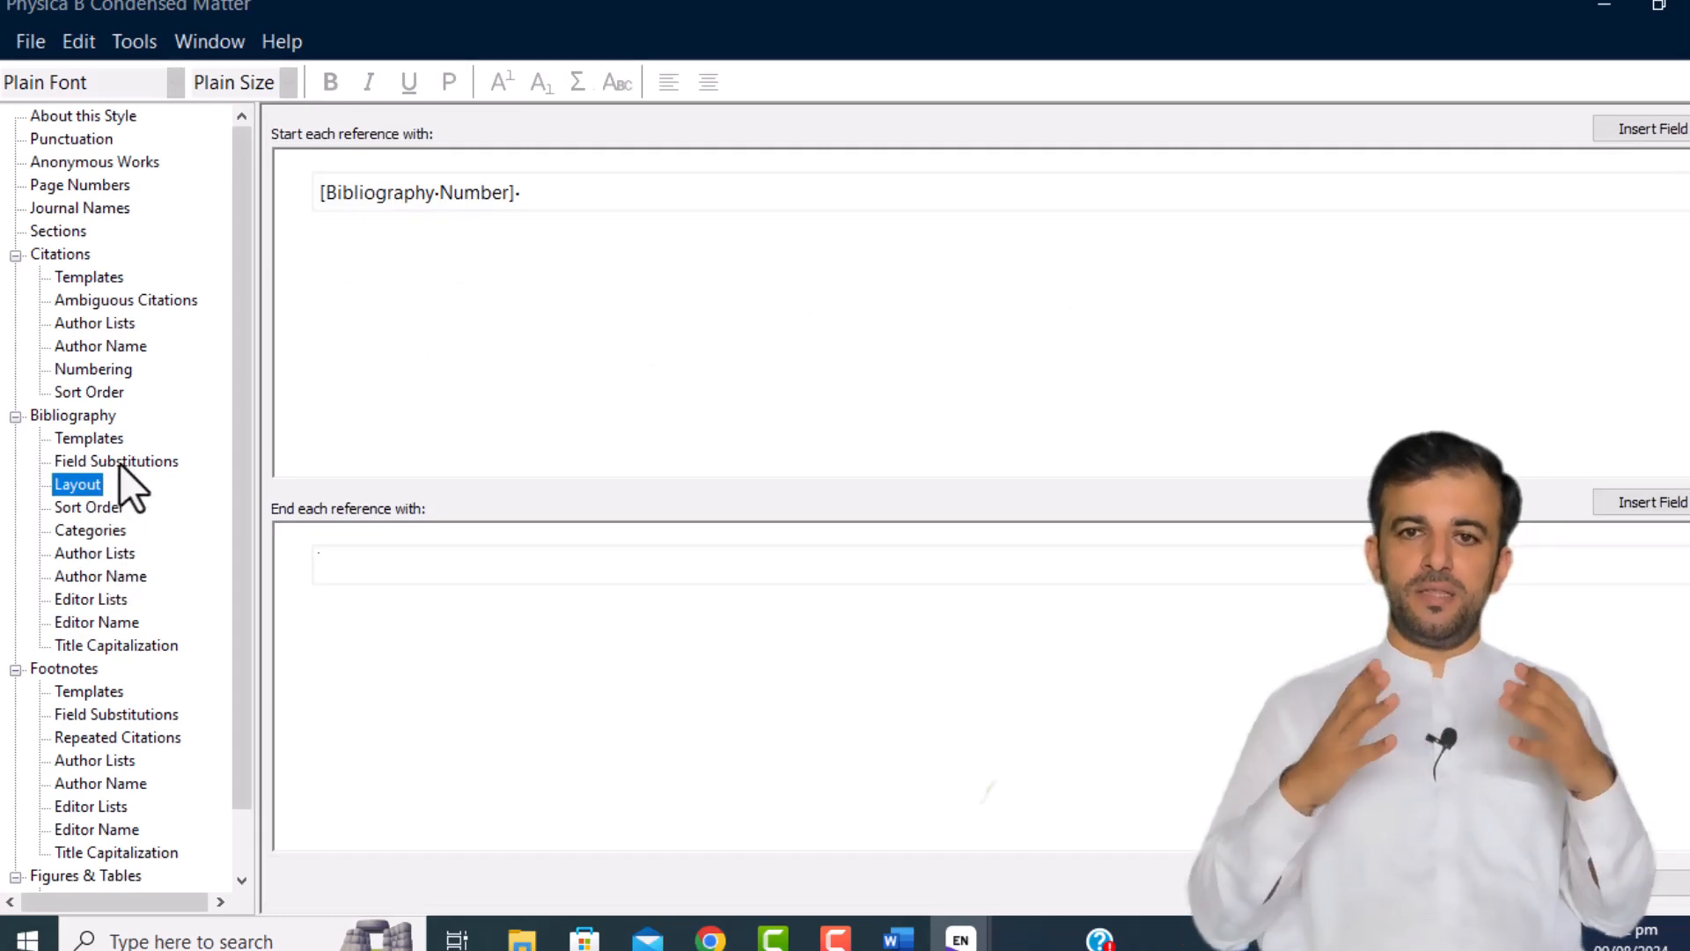
click(98, 435)
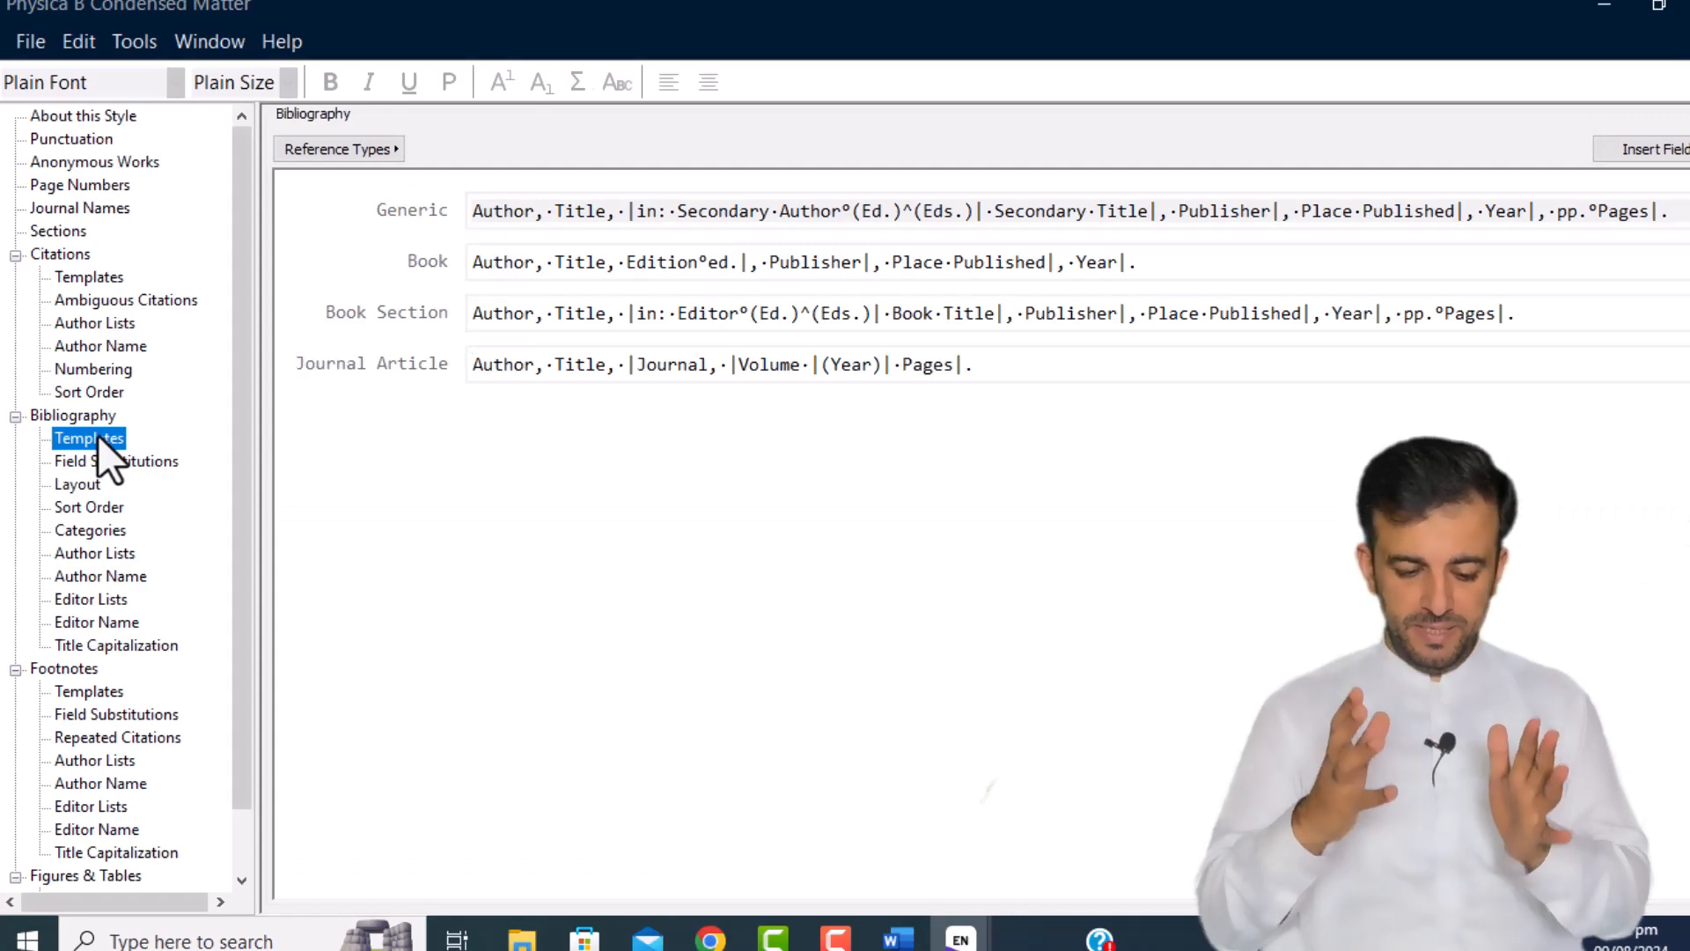
click(99, 462)
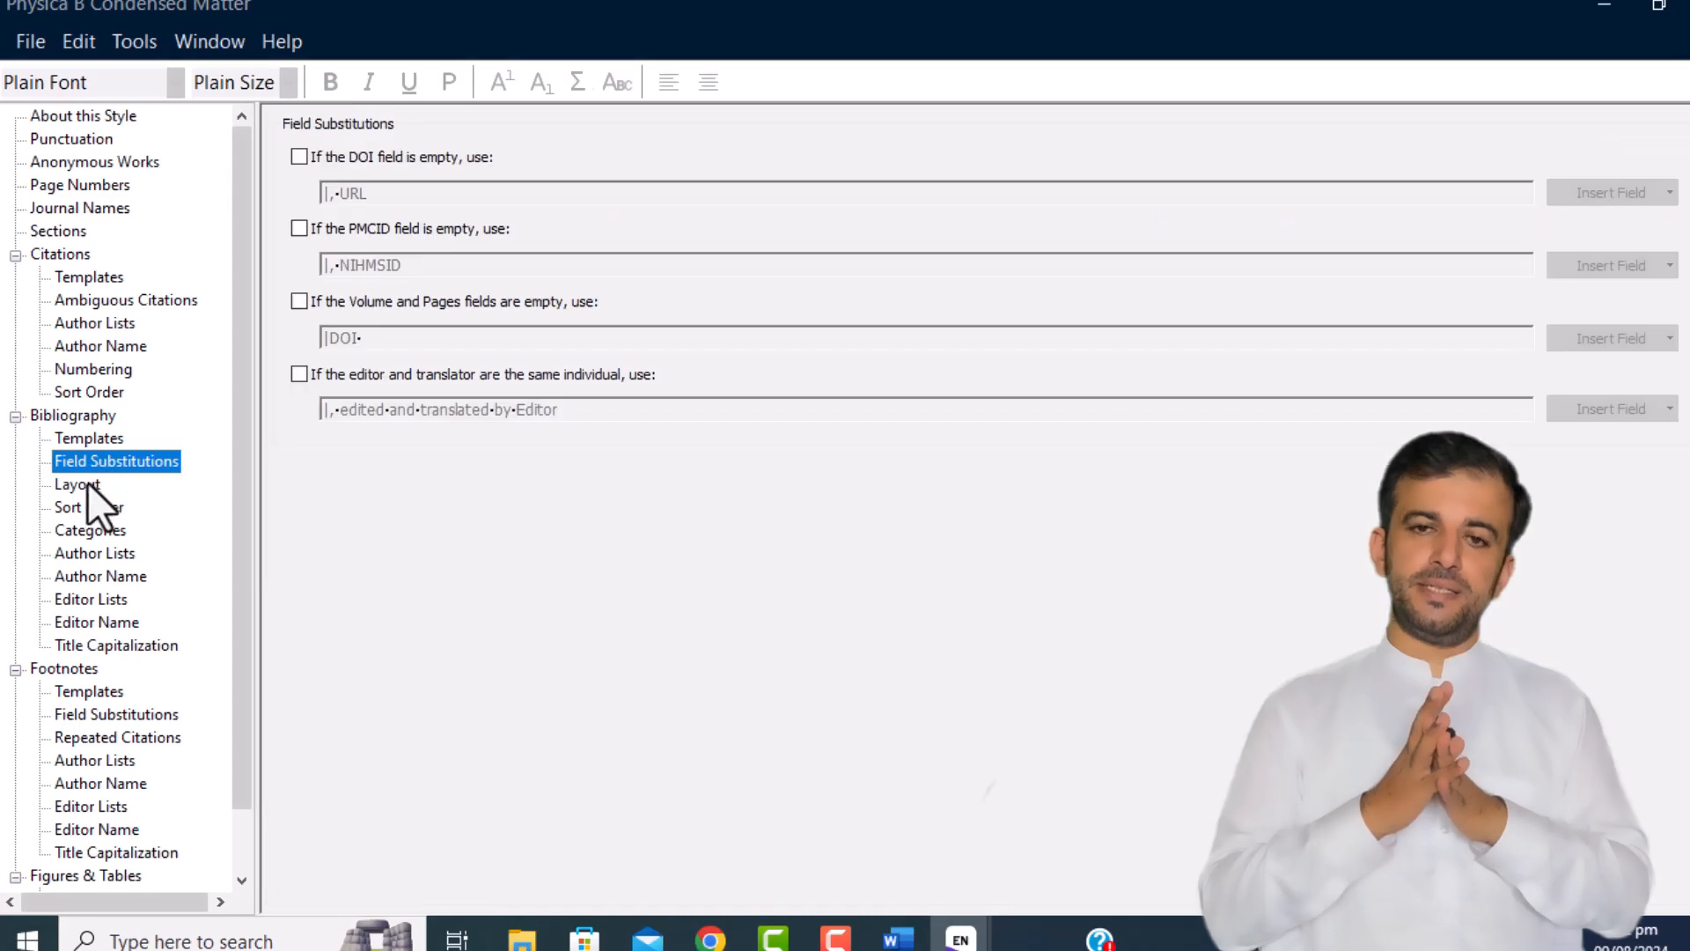
click(86, 485)
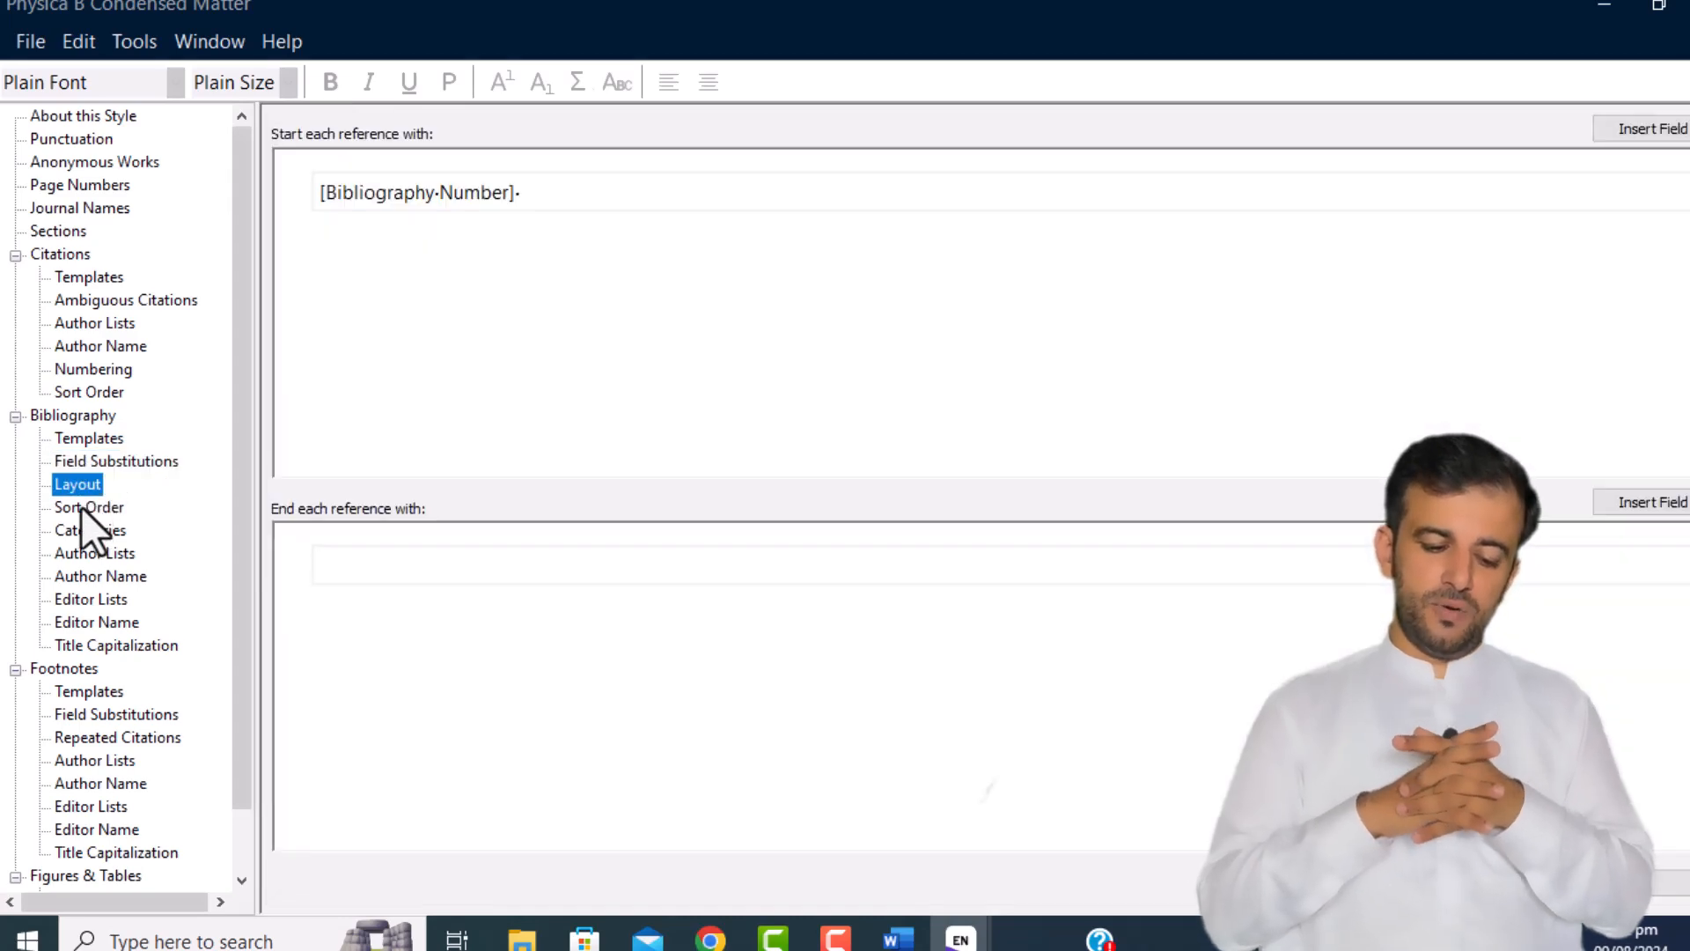
click(87, 555)
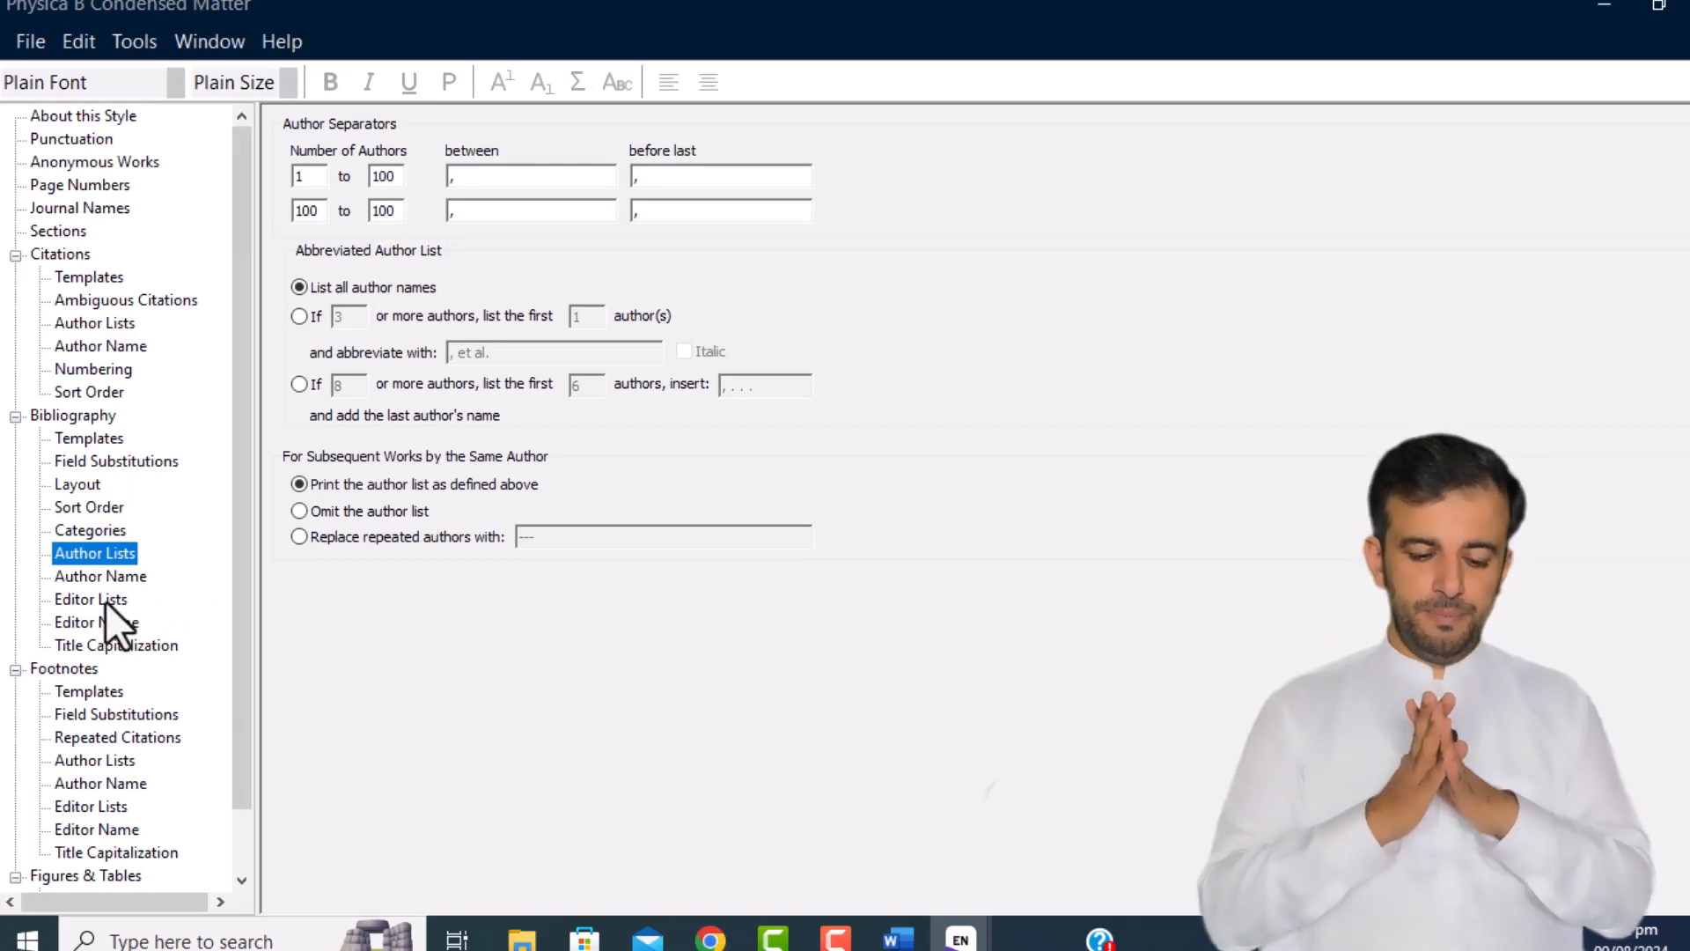
click(88, 693)
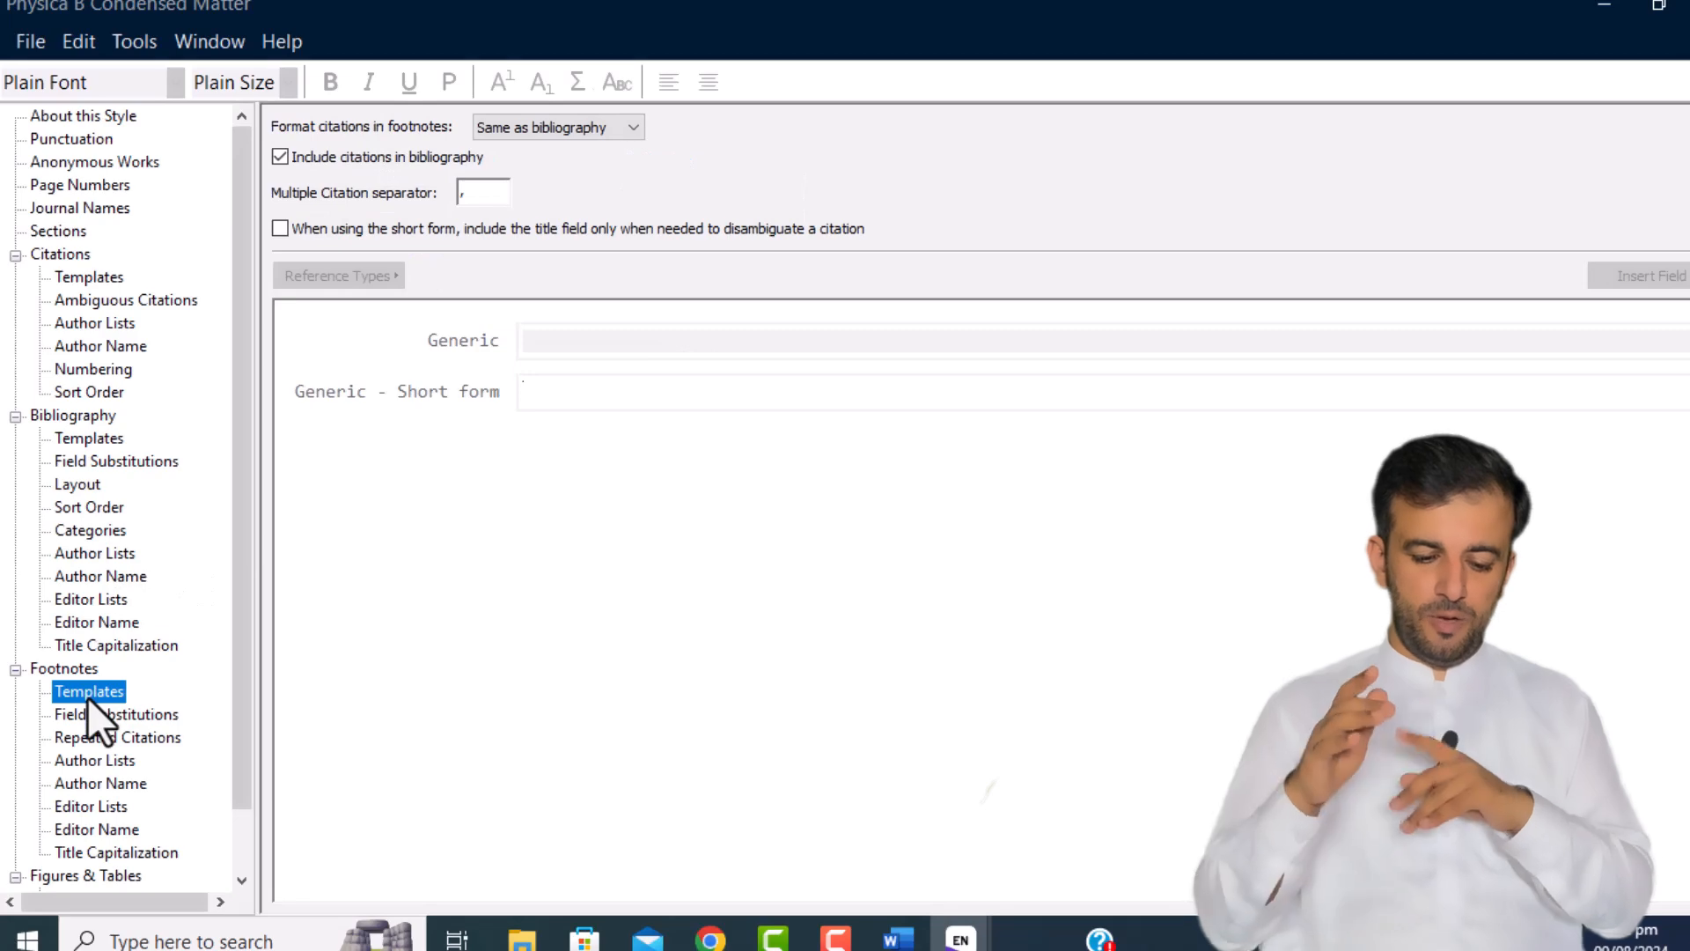
click(87, 714)
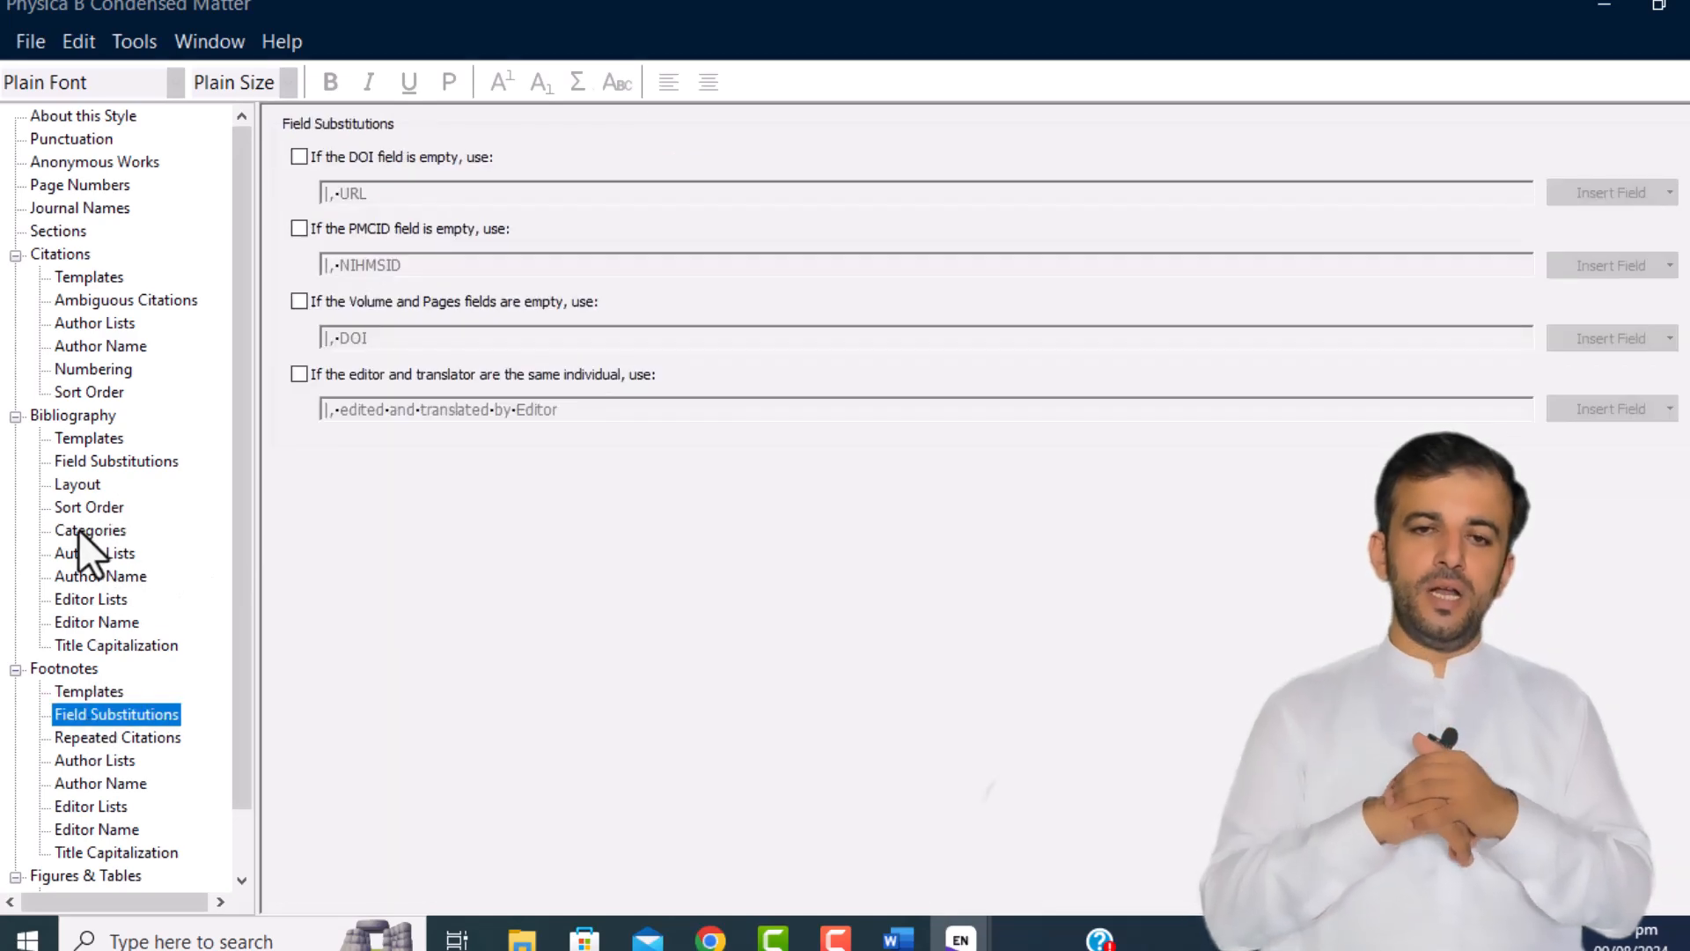
Step: Toggle the Author Lists et al. option and back, then return to Bibliography Templates
click(91, 557)
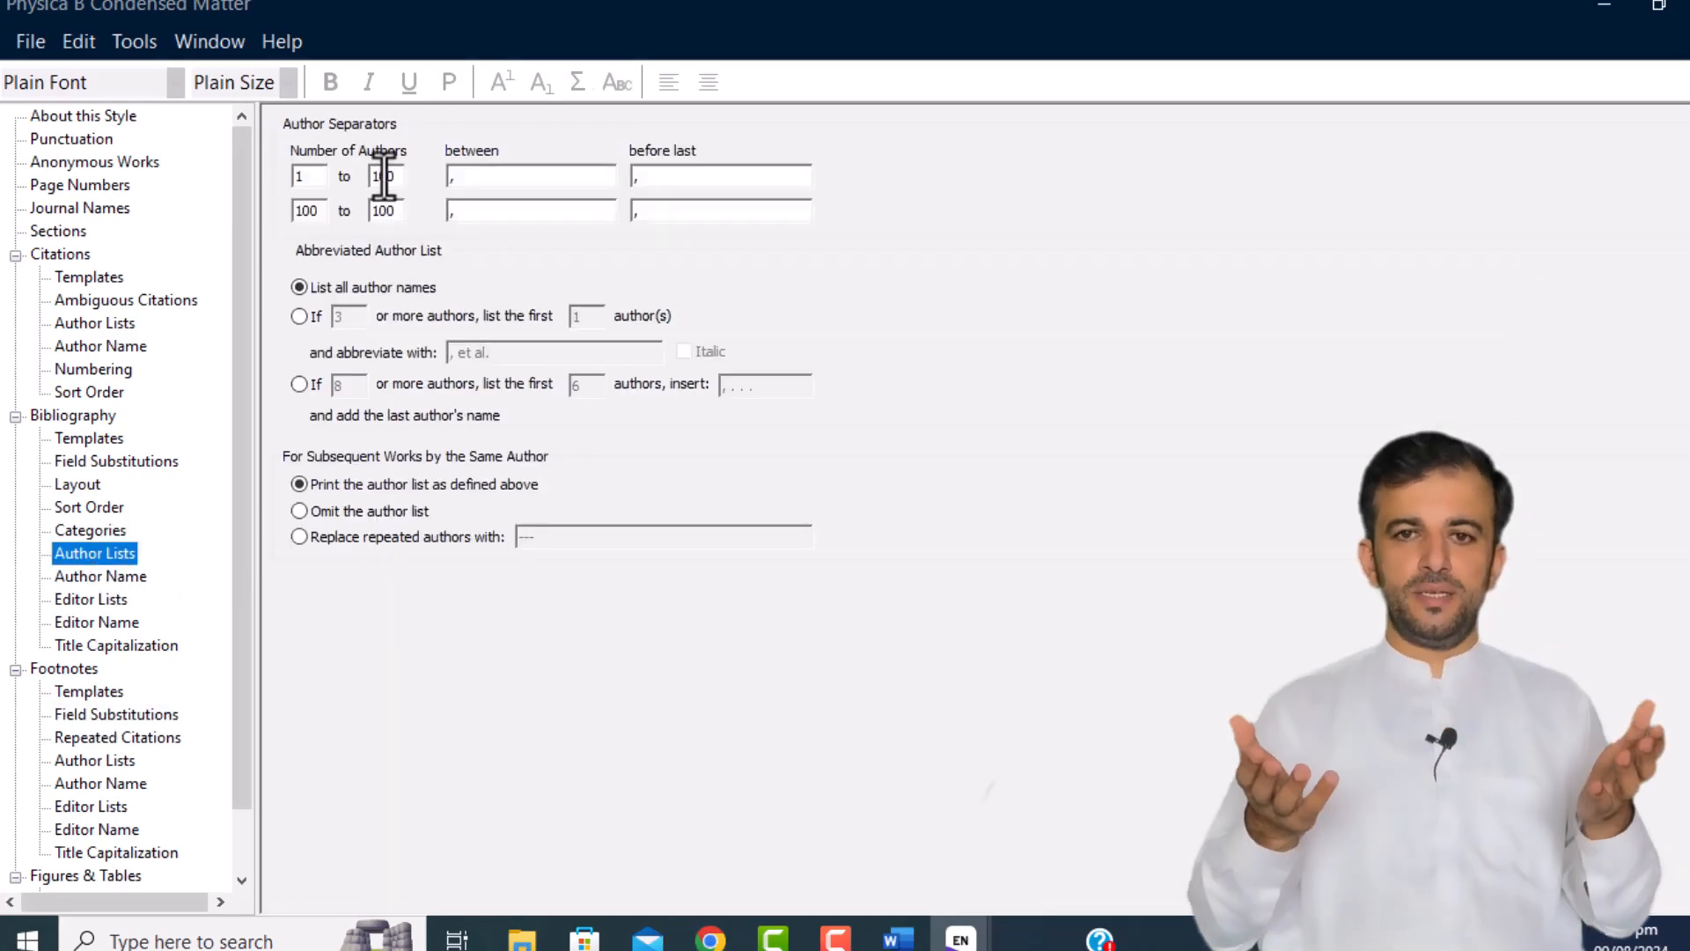
click(299, 316)
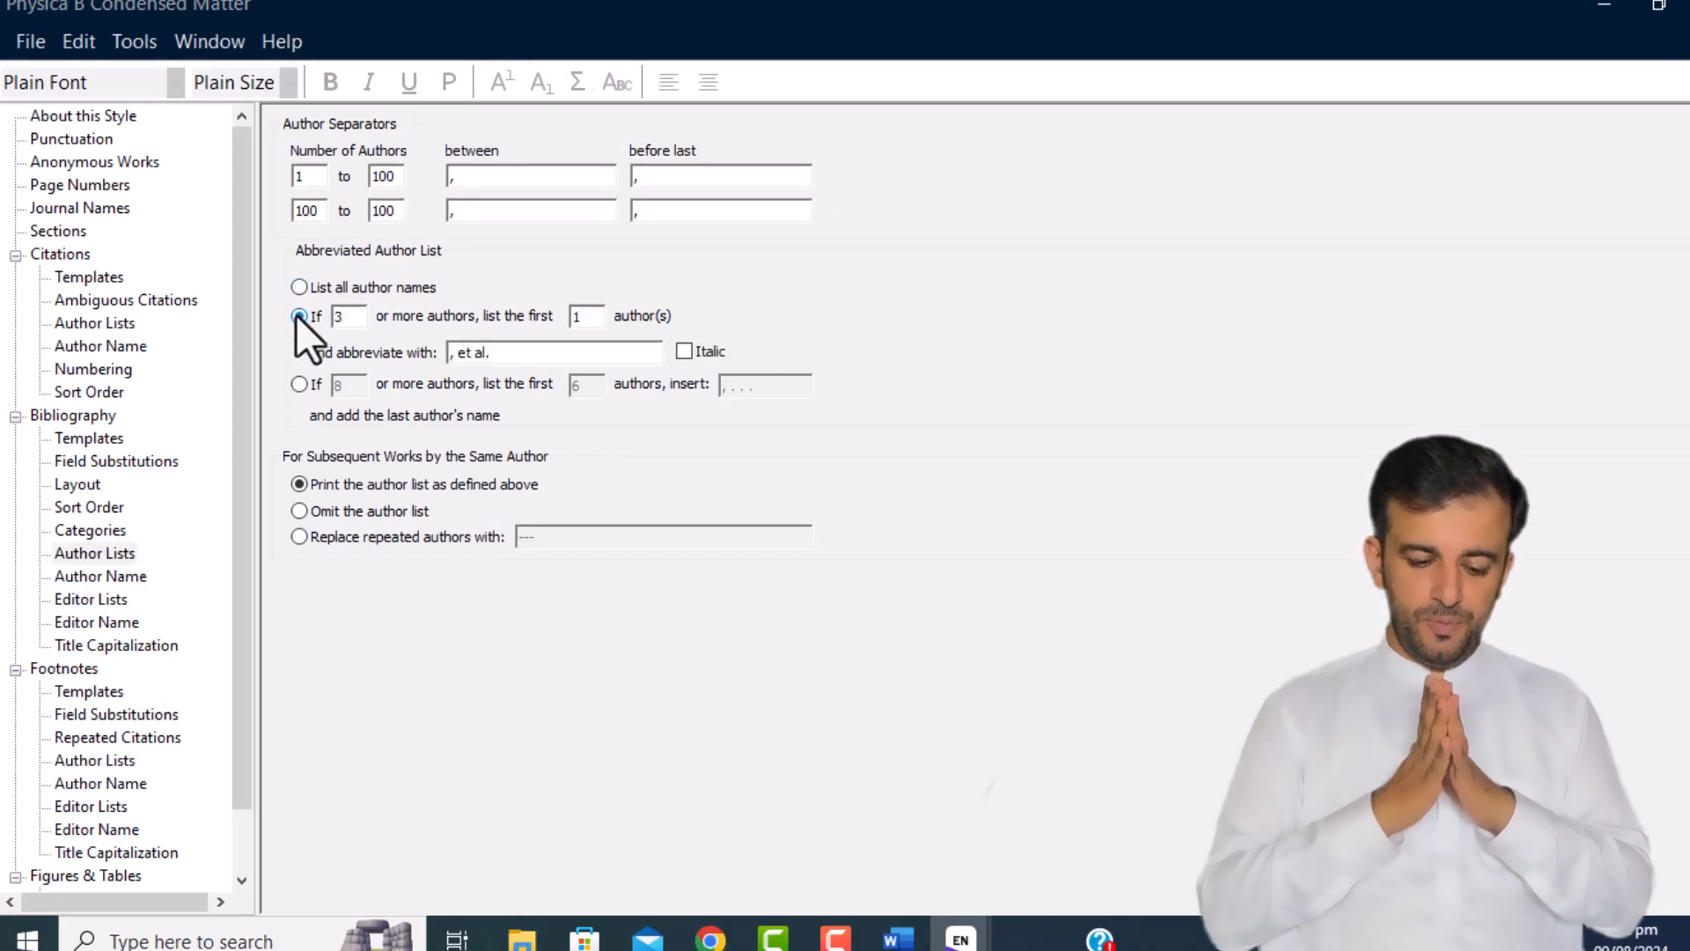
click(300, 288)
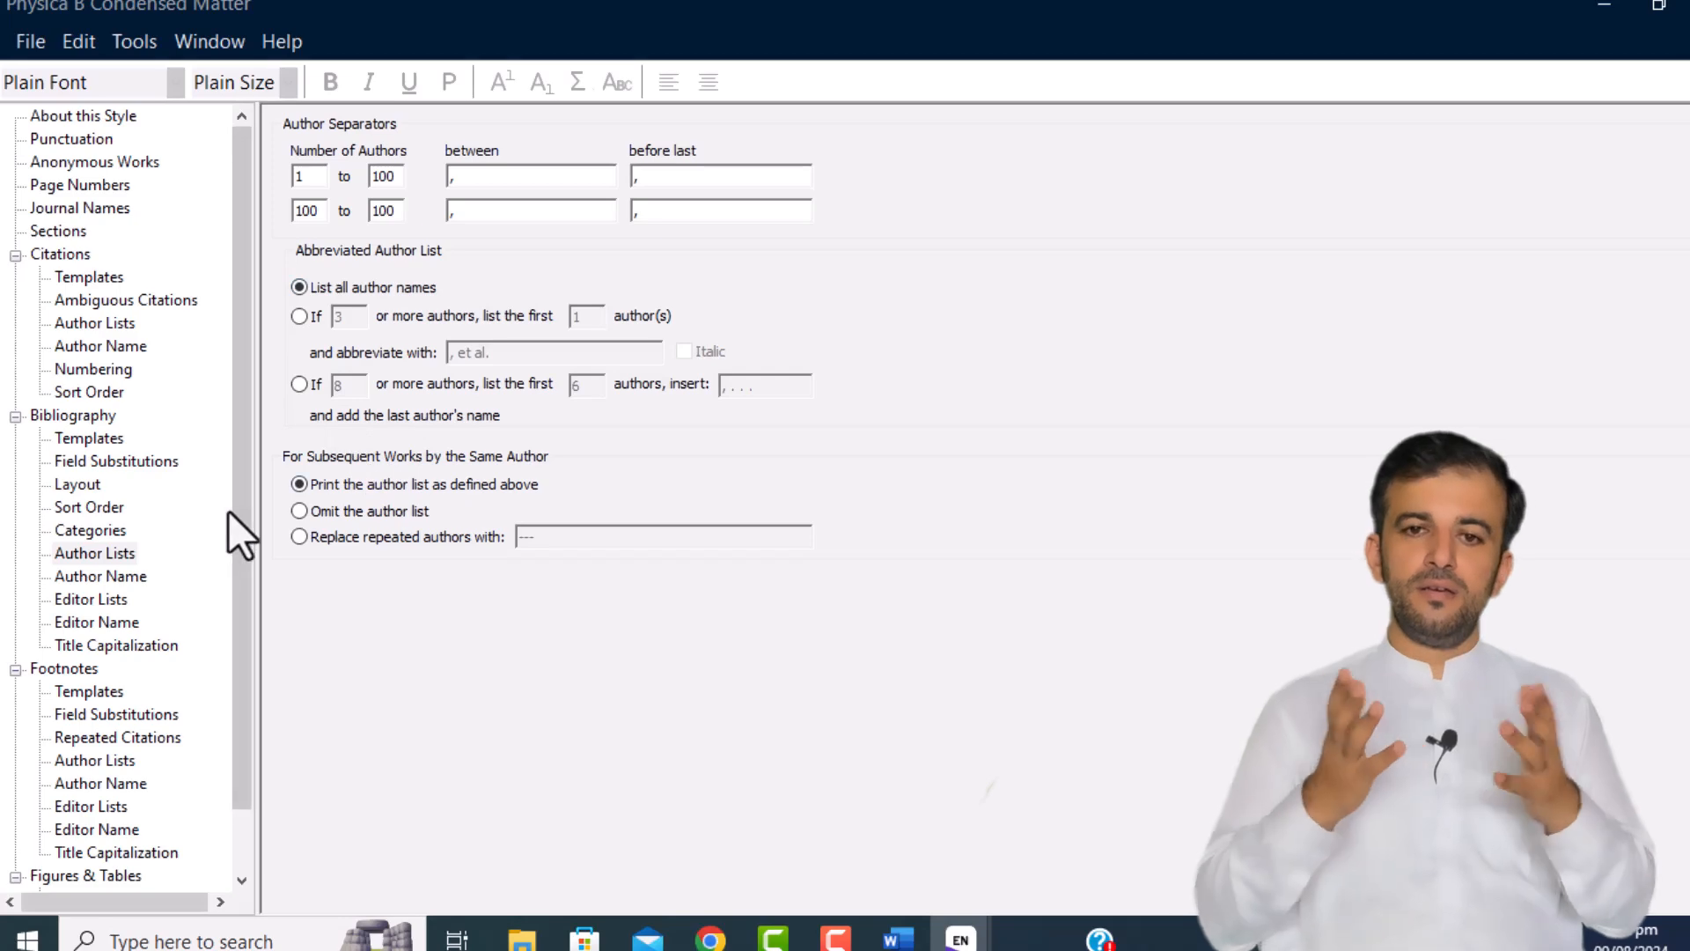
click(86, 485)
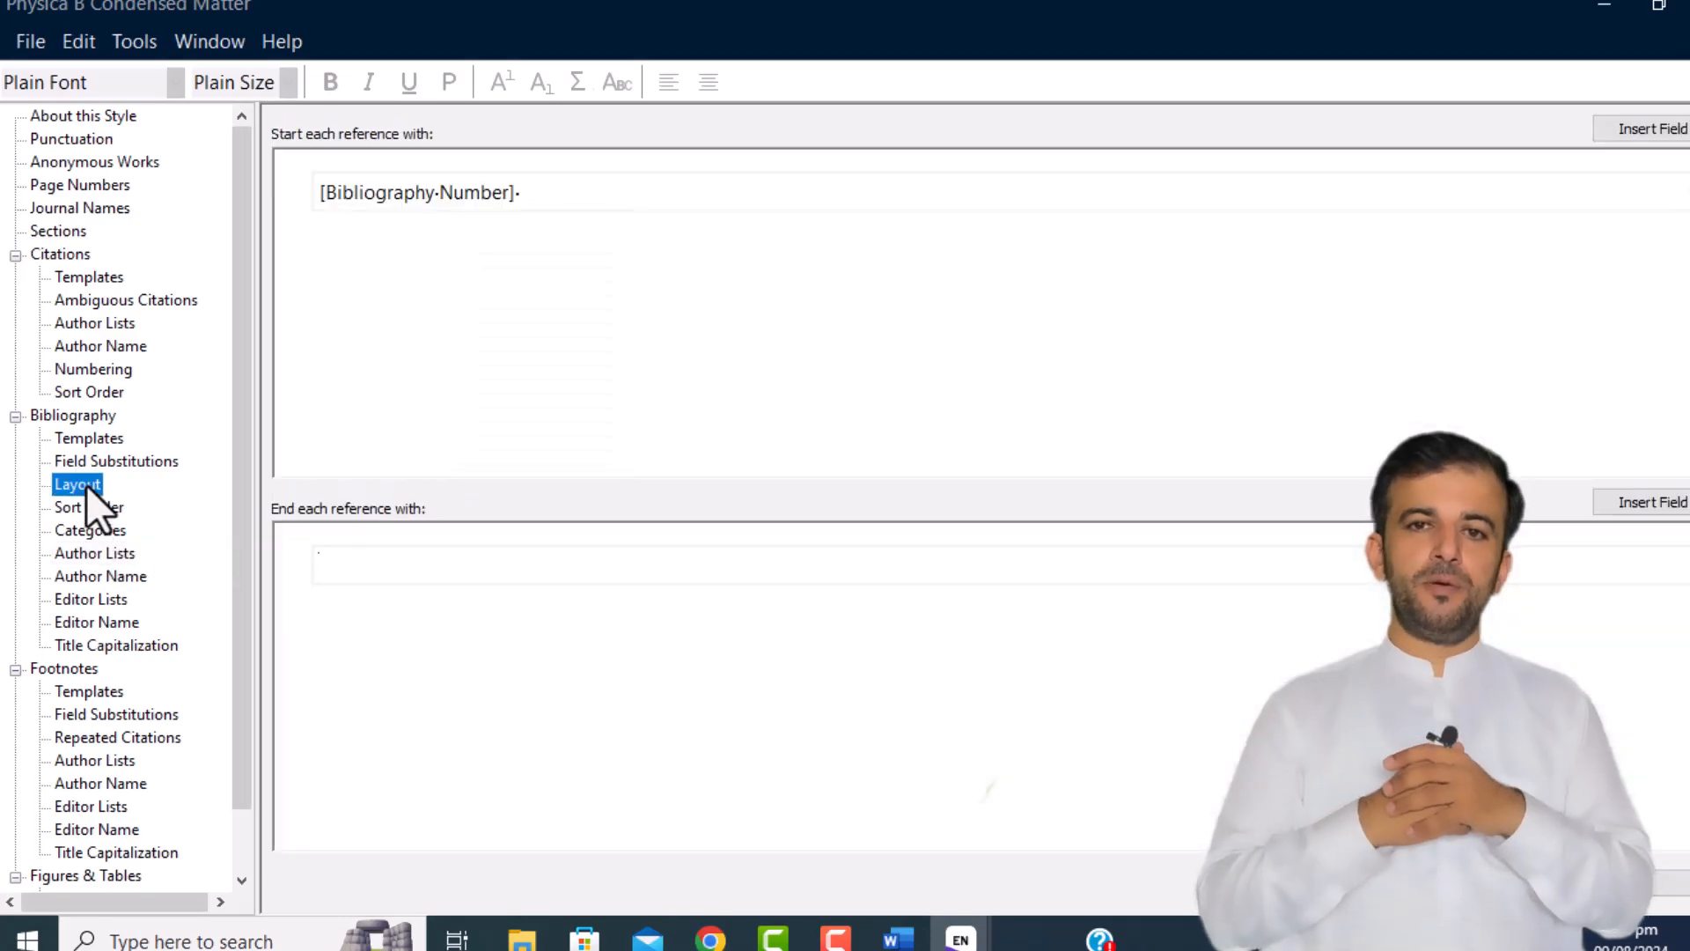
click(85, 438)
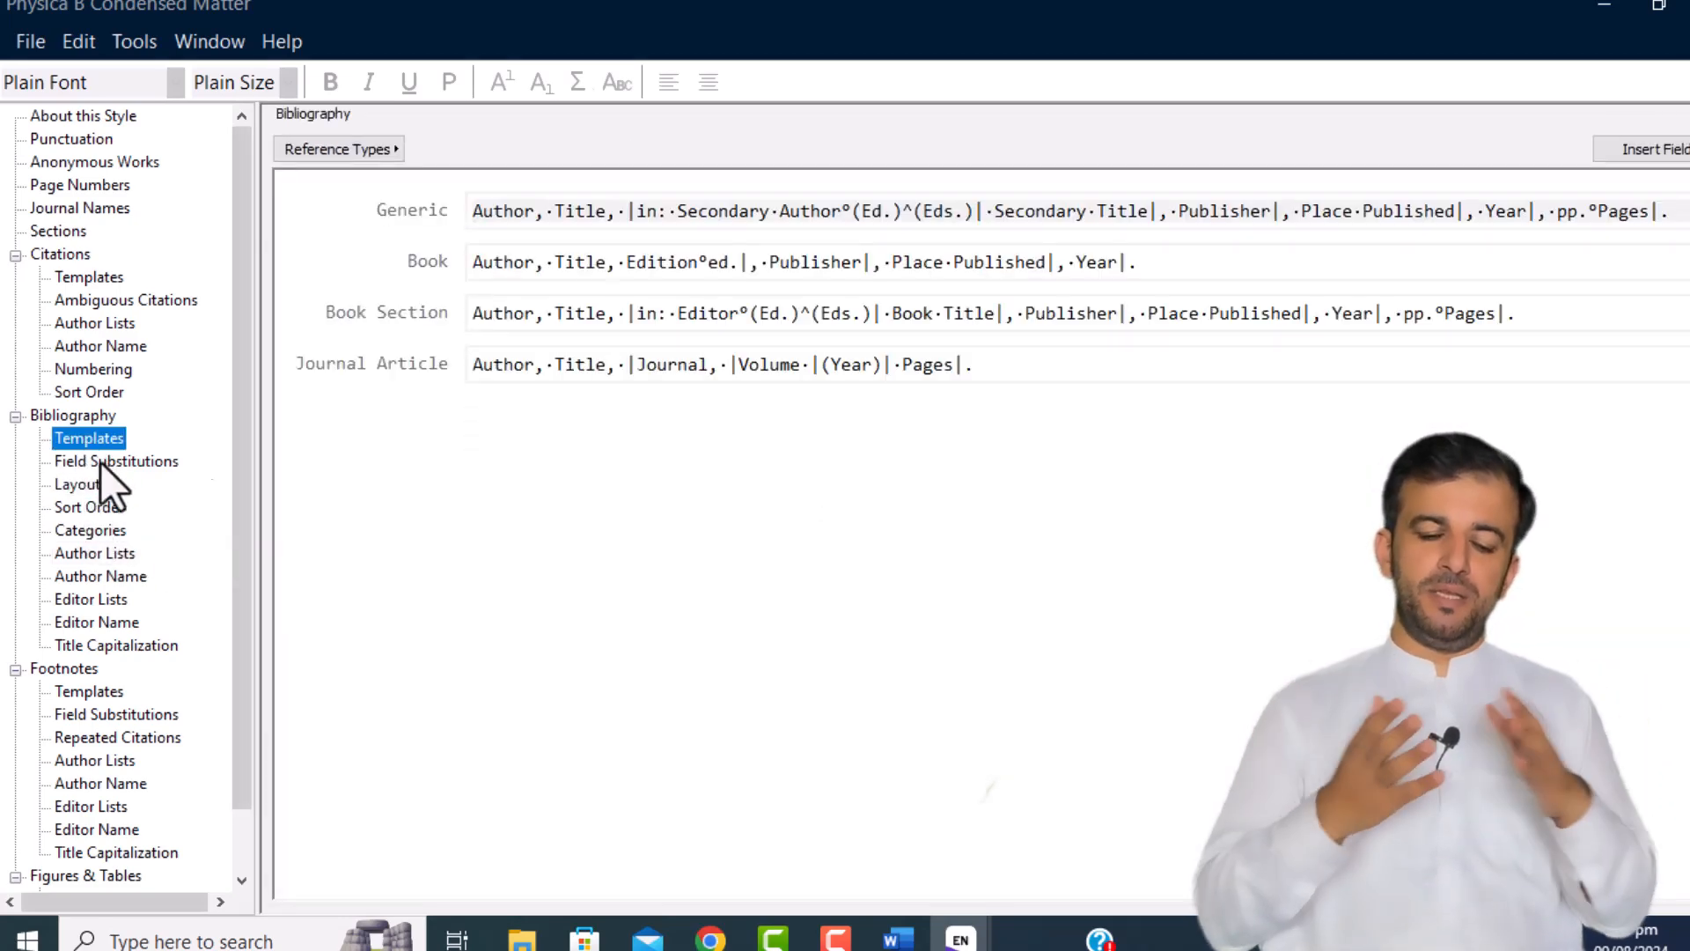
Step: Bold Volume and move it after (Year). so the Journal Article template ends with Volume Pages
double_click(747, 368)
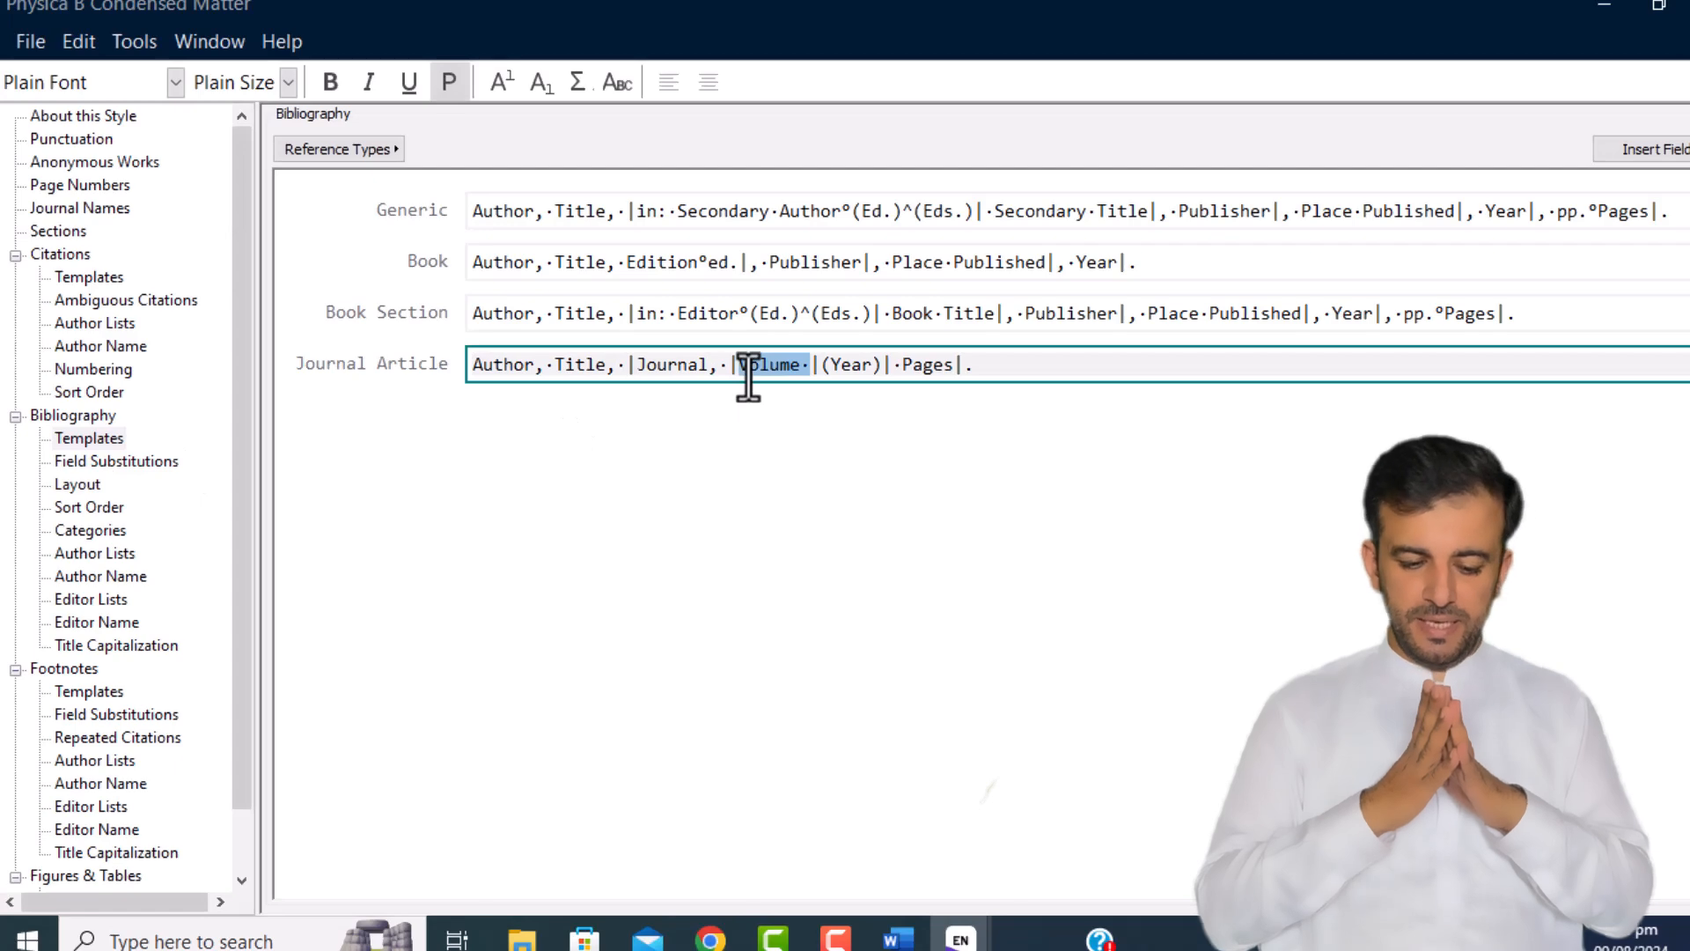
click(325, 85)
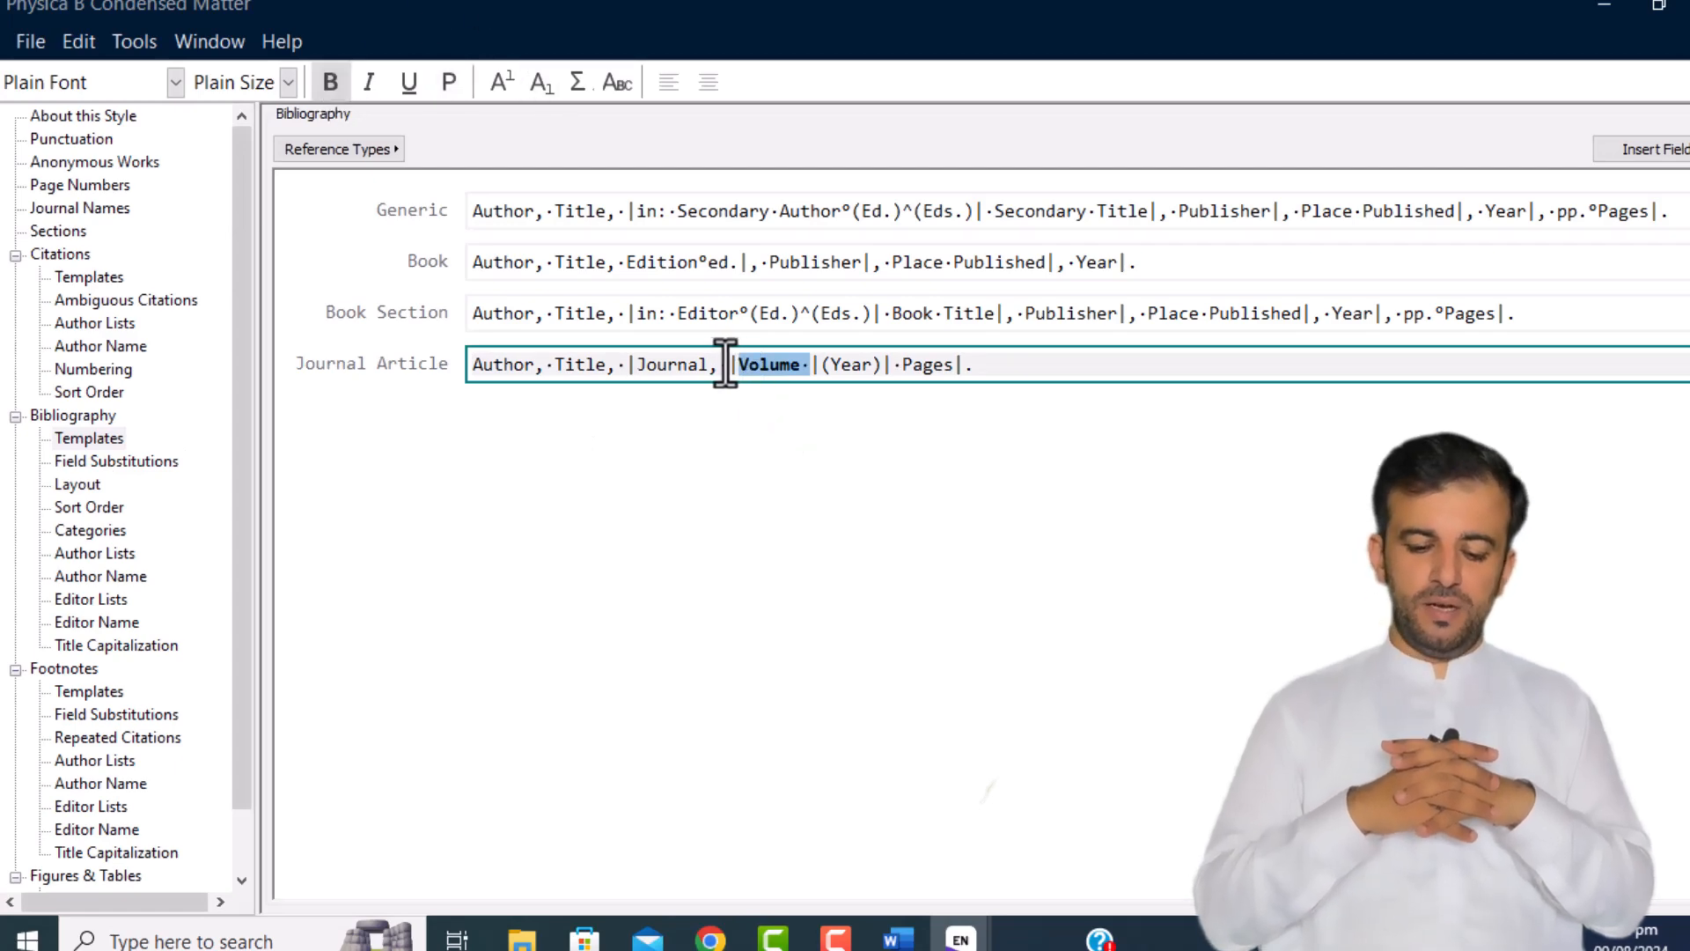
drag(729, 364, 814, 366)
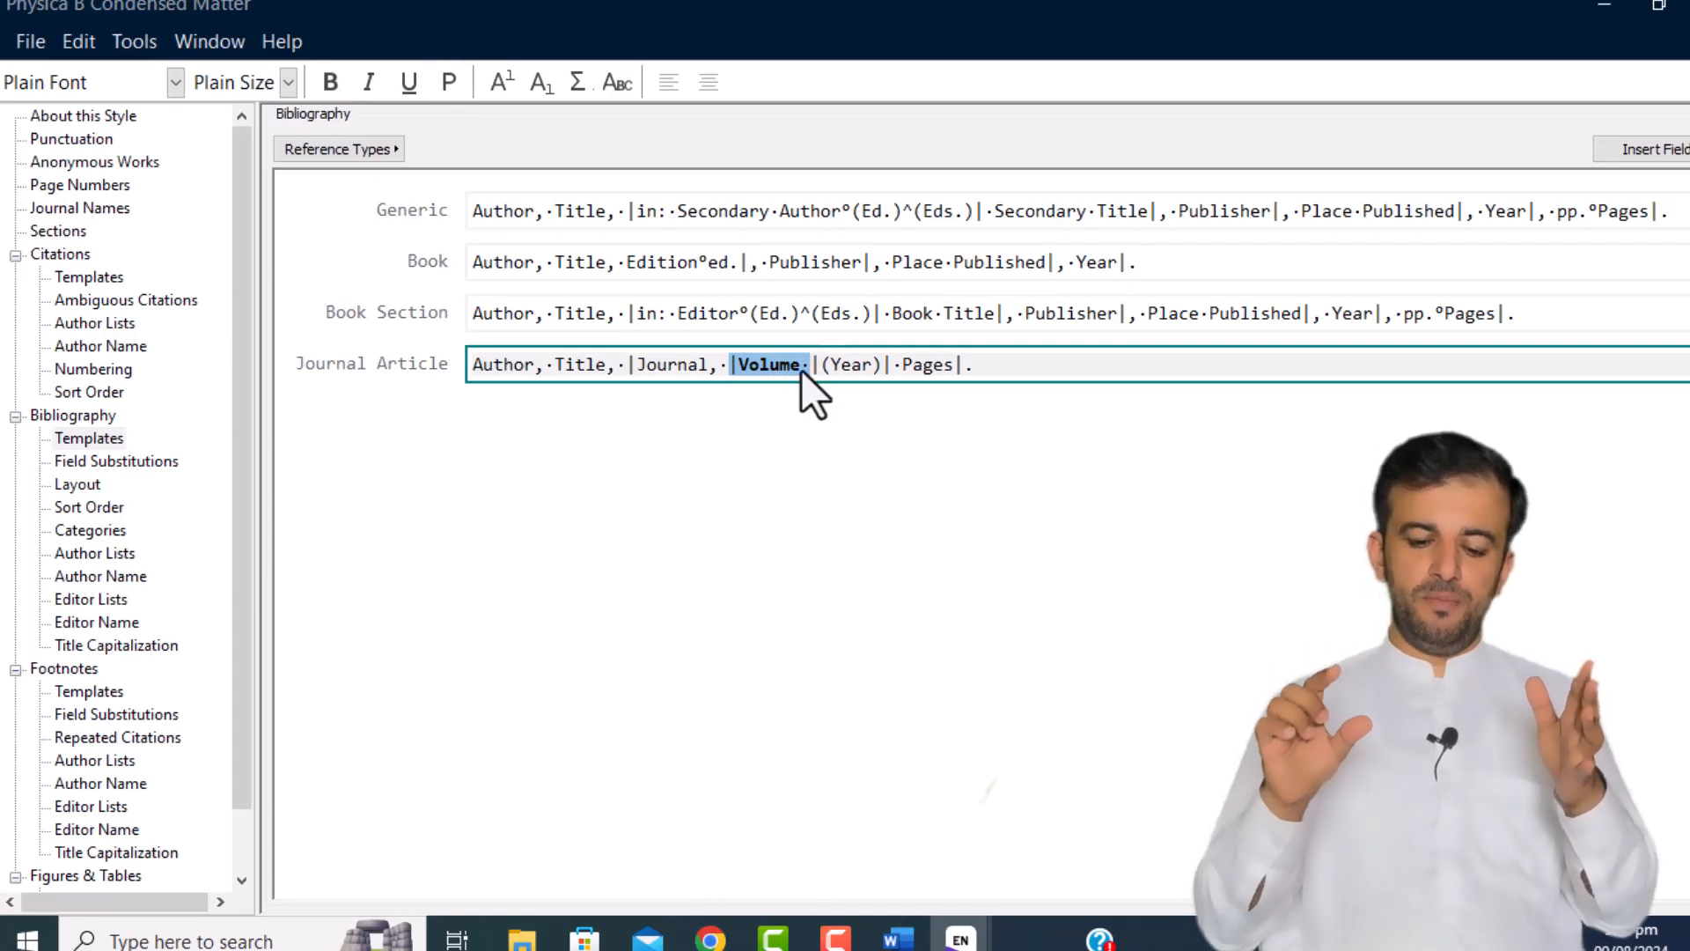
drag(757, 372, 982, 377)
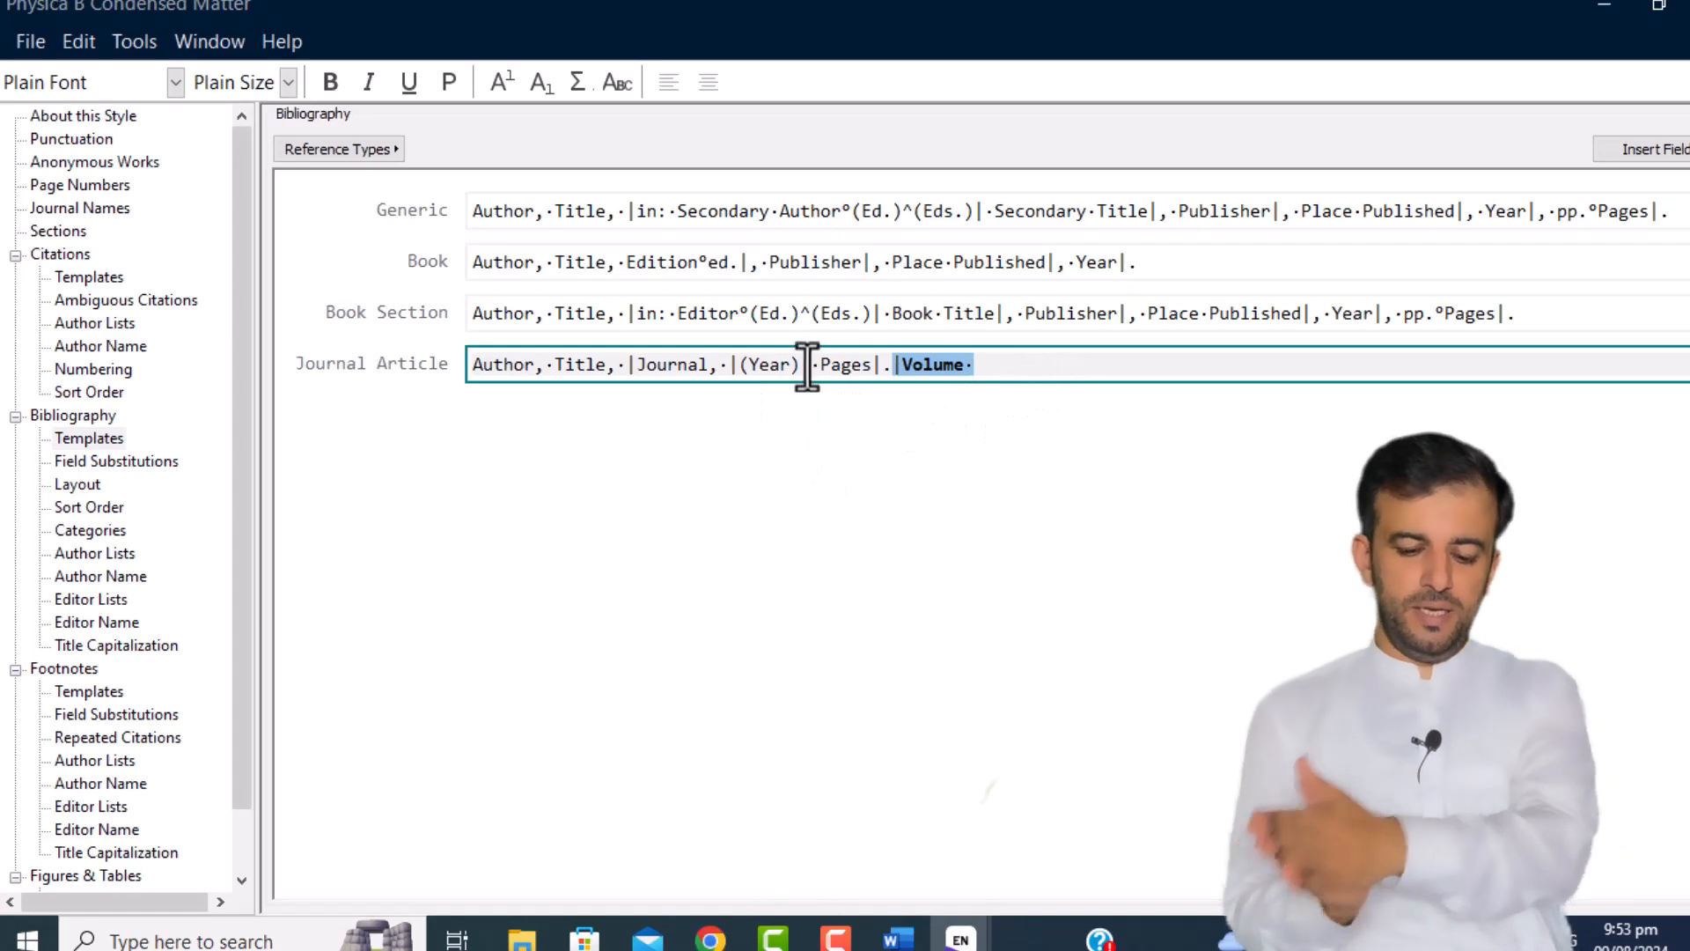
drag(807, 364, 973, 366)
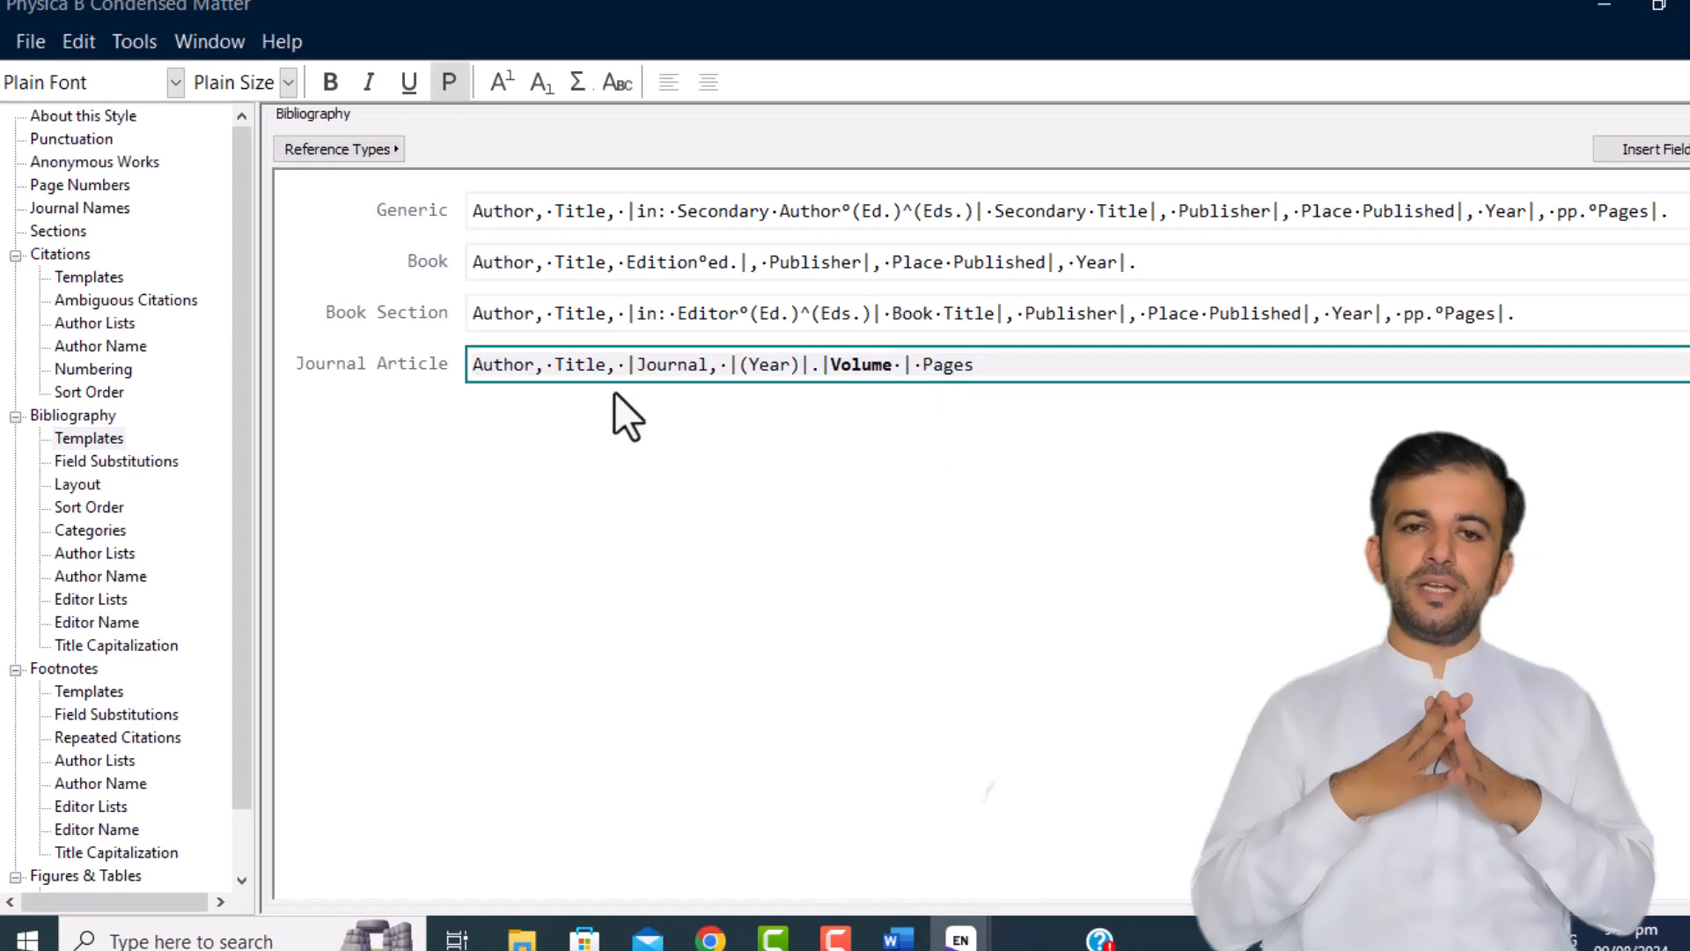
double_click(510, 364)
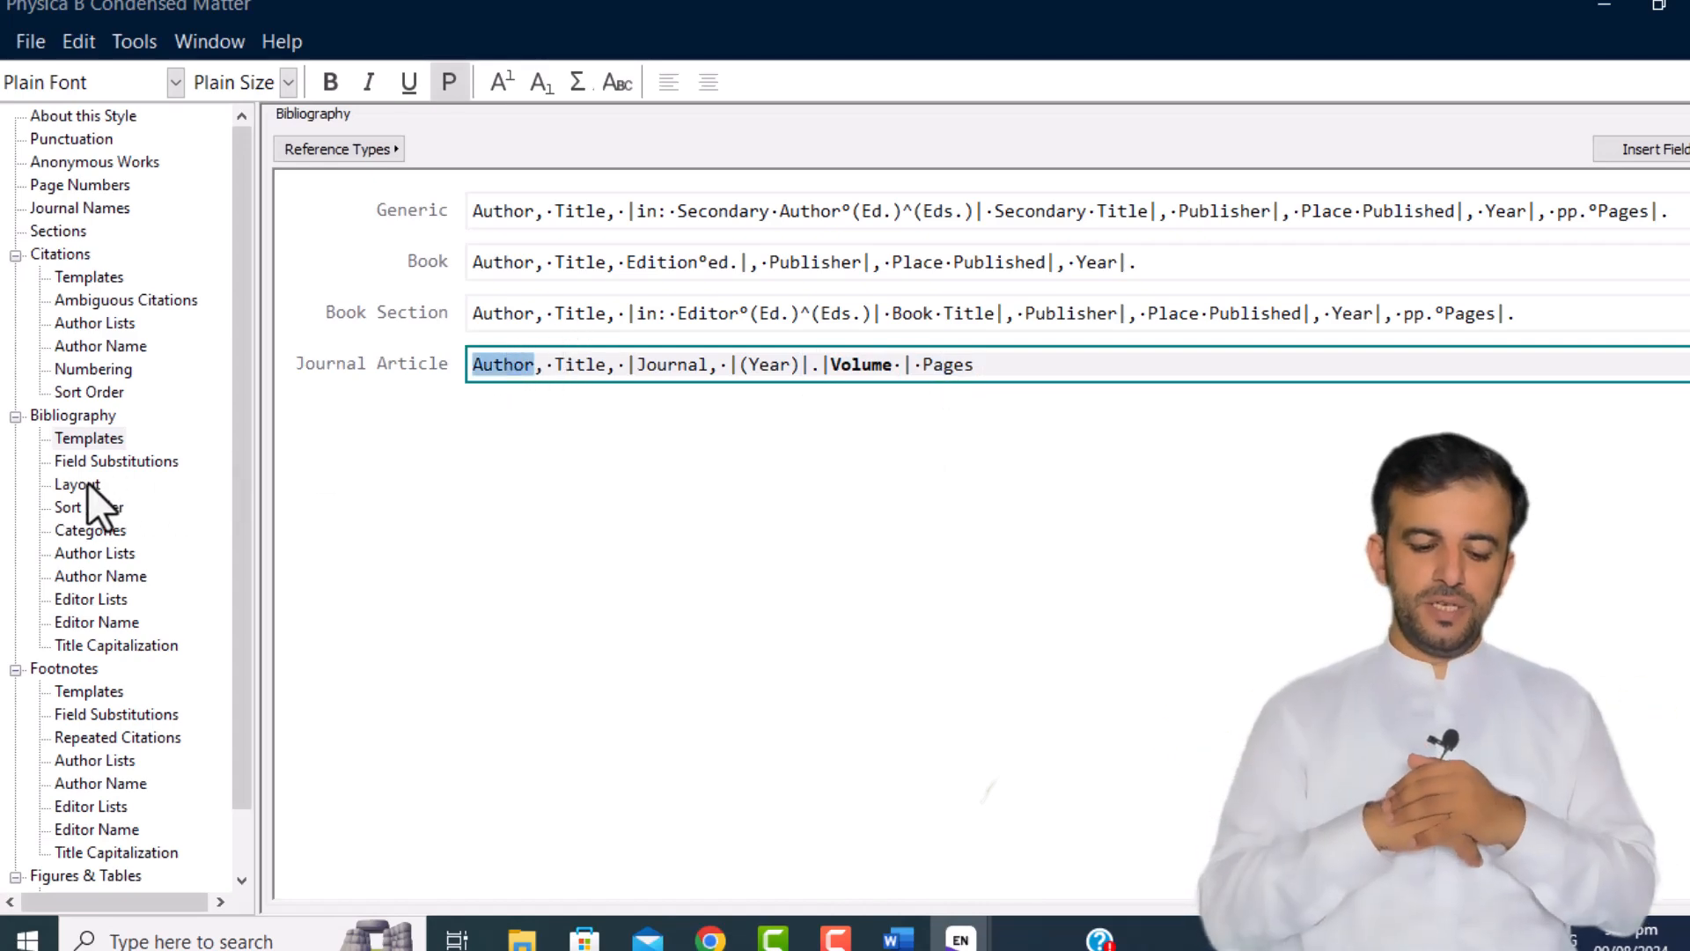
Step: Set bibliography author names to 'Smith, Jane' for first author and 'Doe, John' for others, capitalization As Is
click(103, 555)
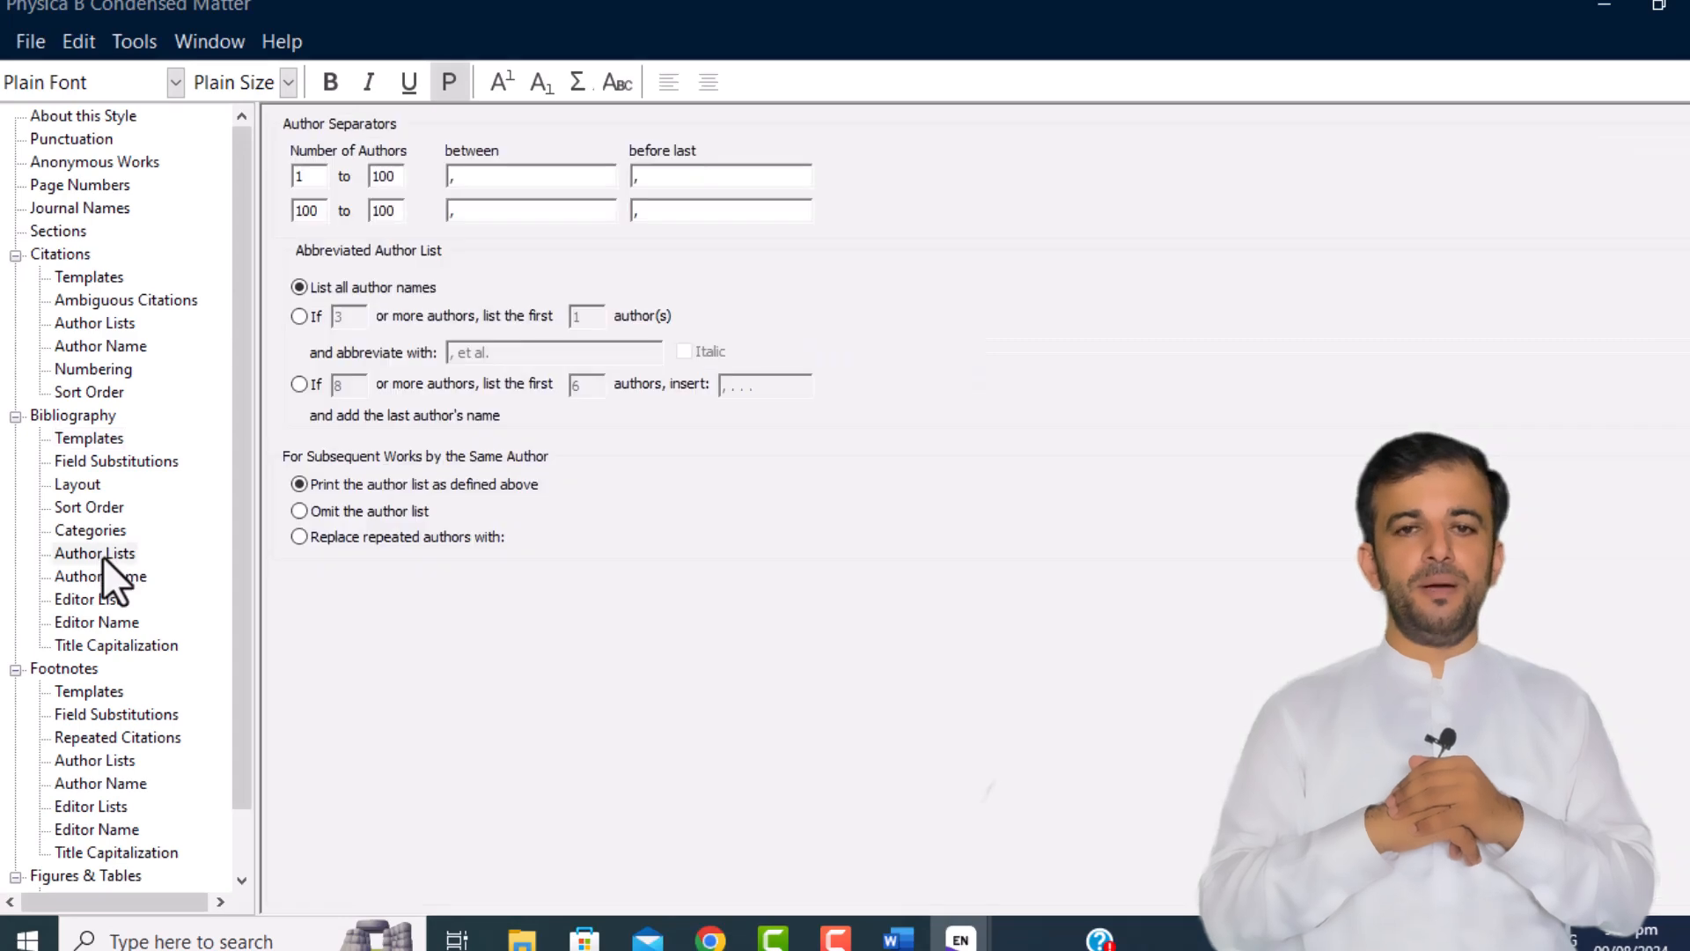
click(104, 585)
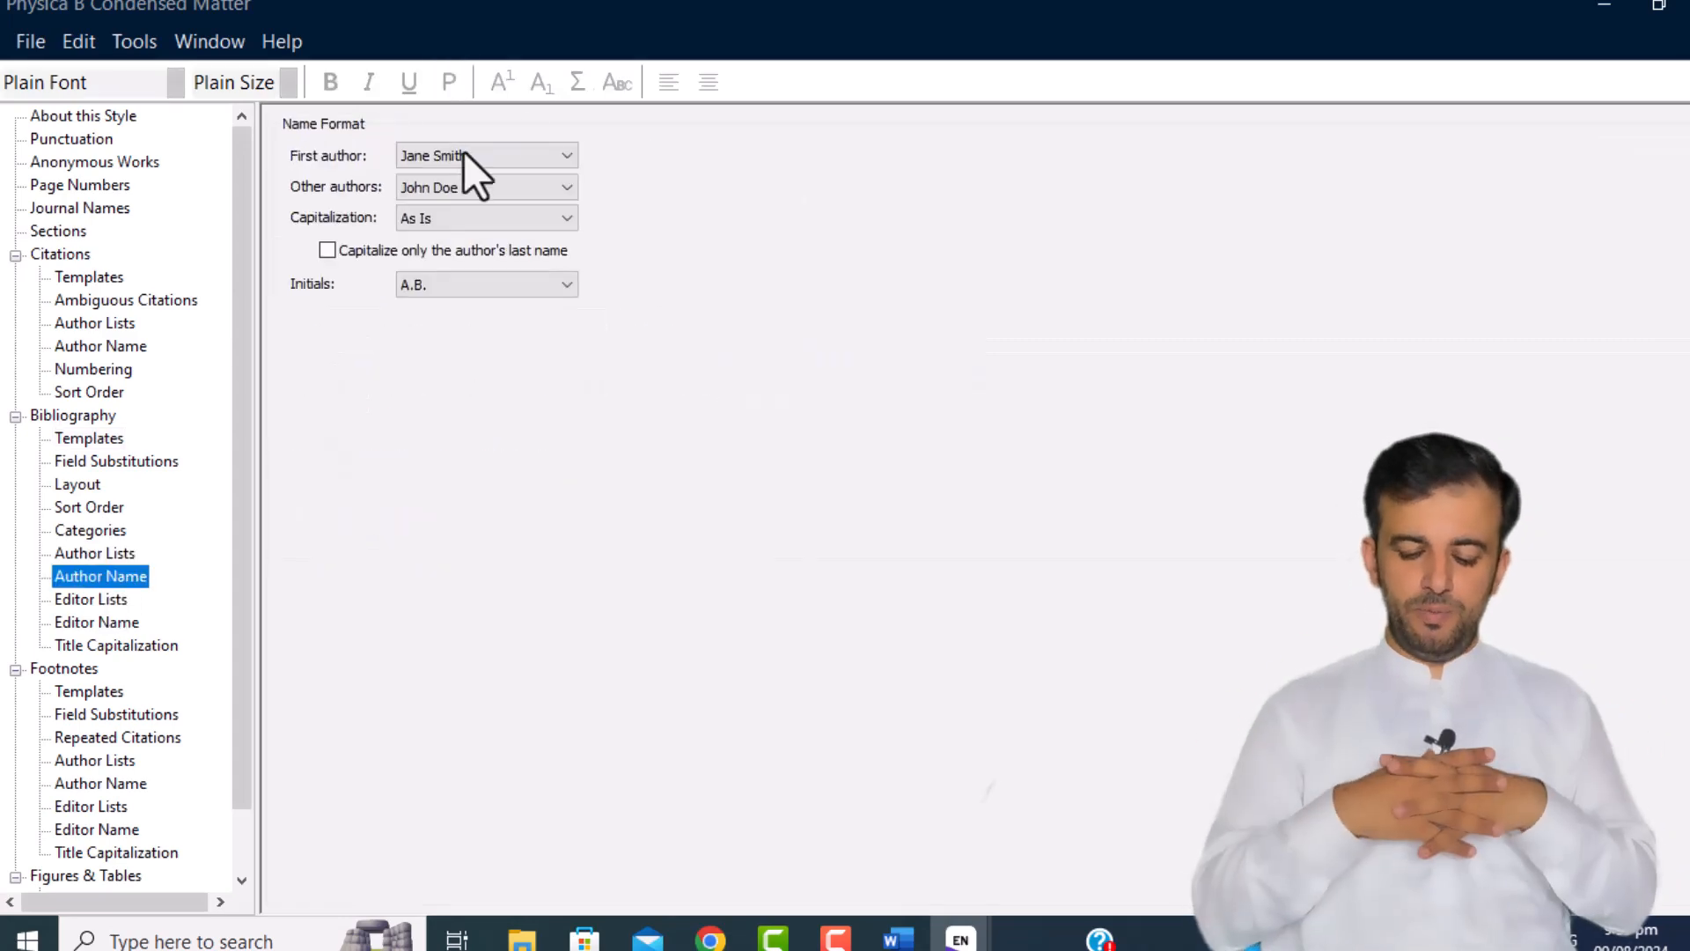
click(515, 164)
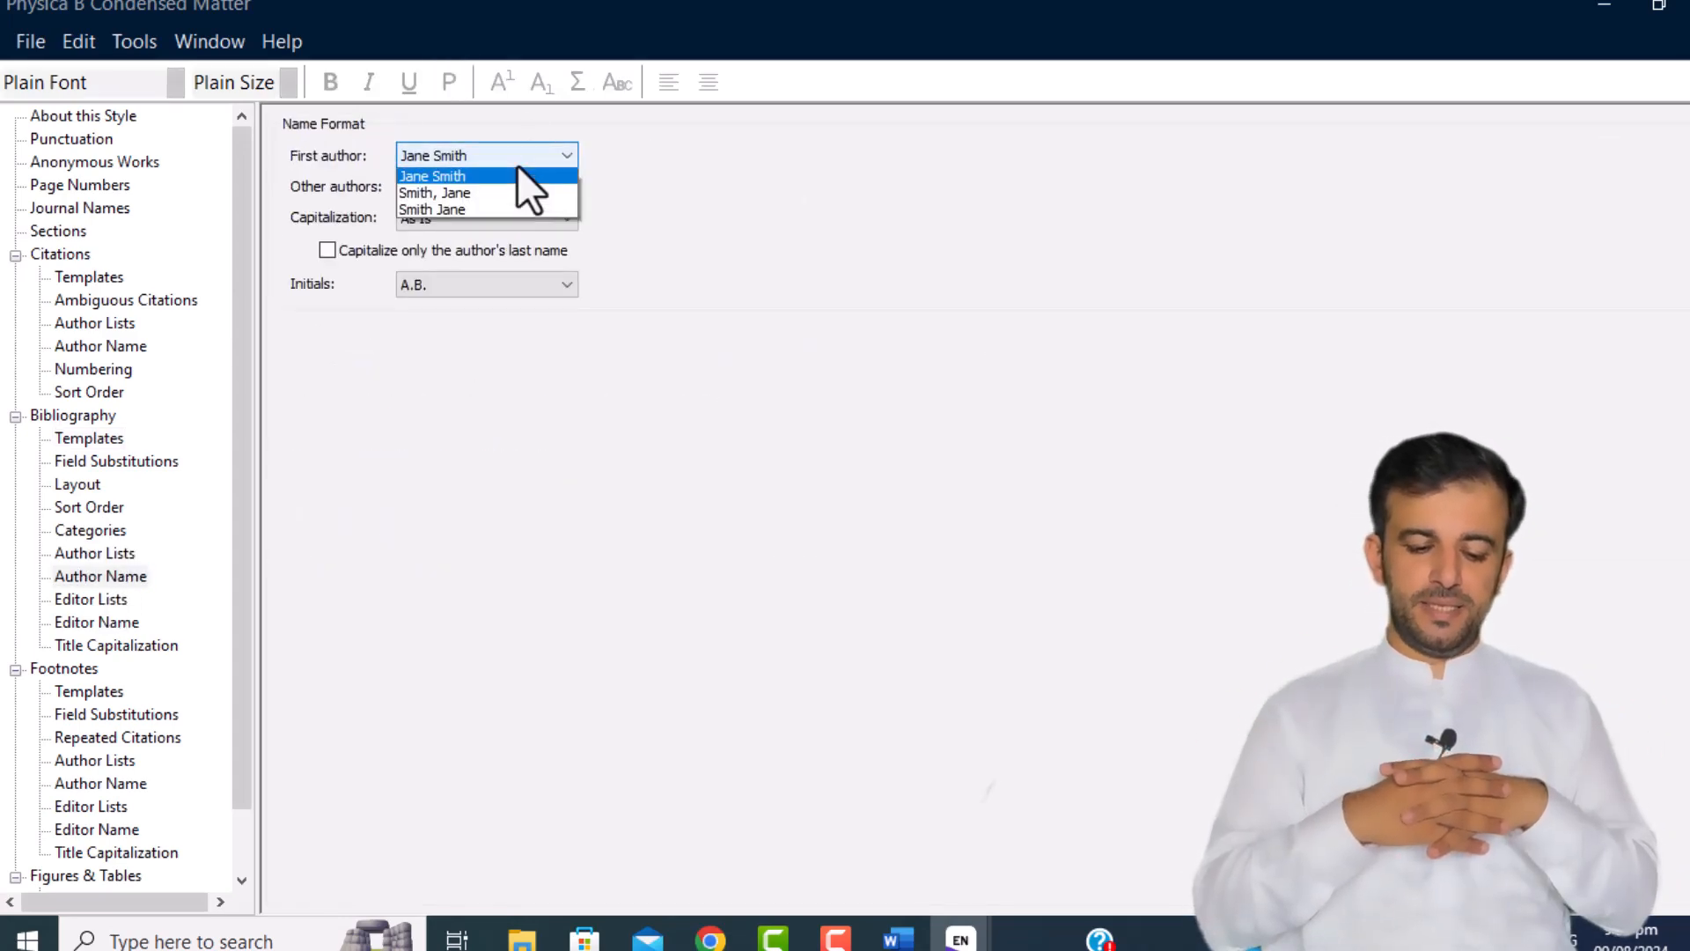
click(473, 199)
click(474, 152)
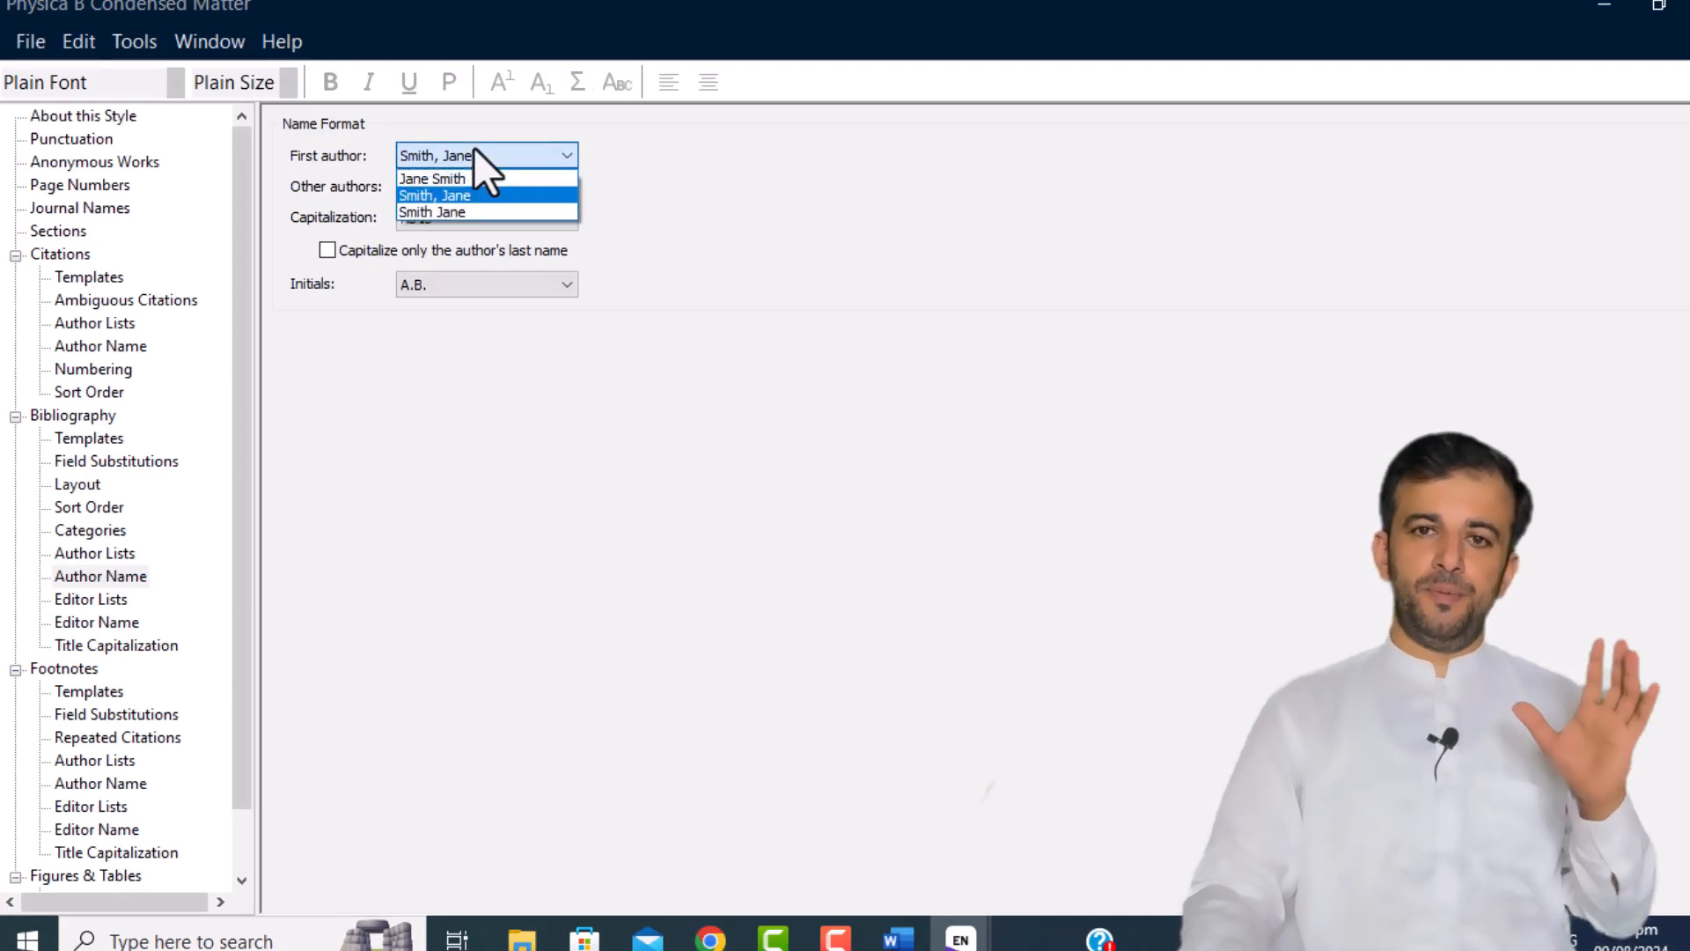
click(688, 183)
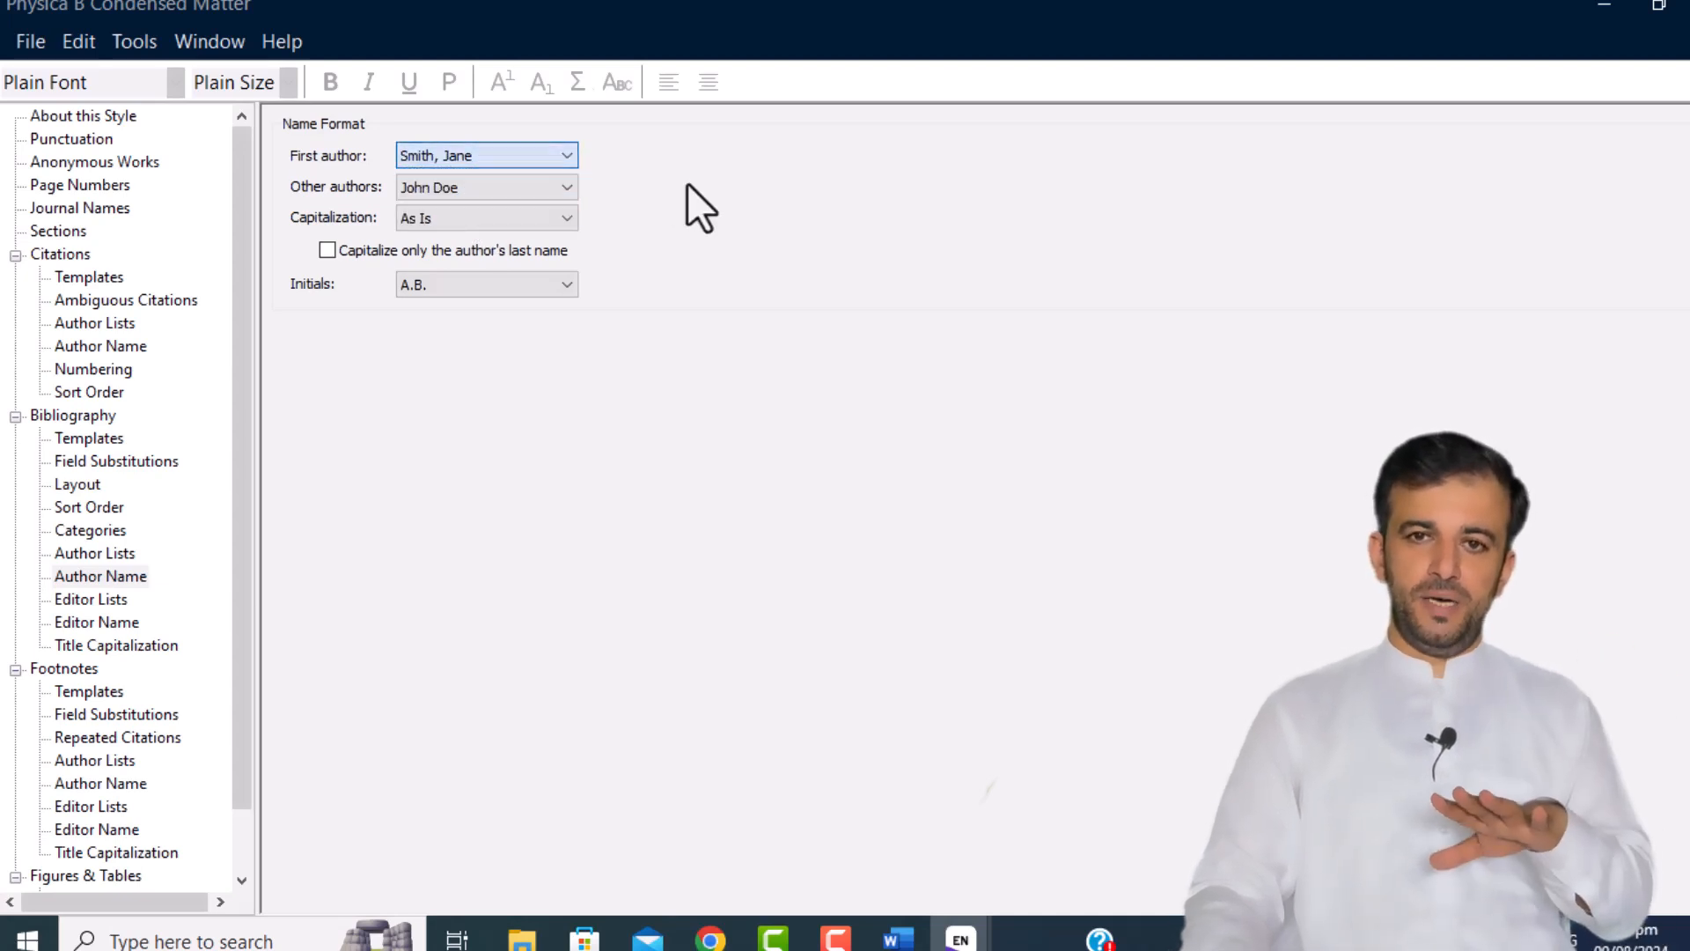
click(533, 185)
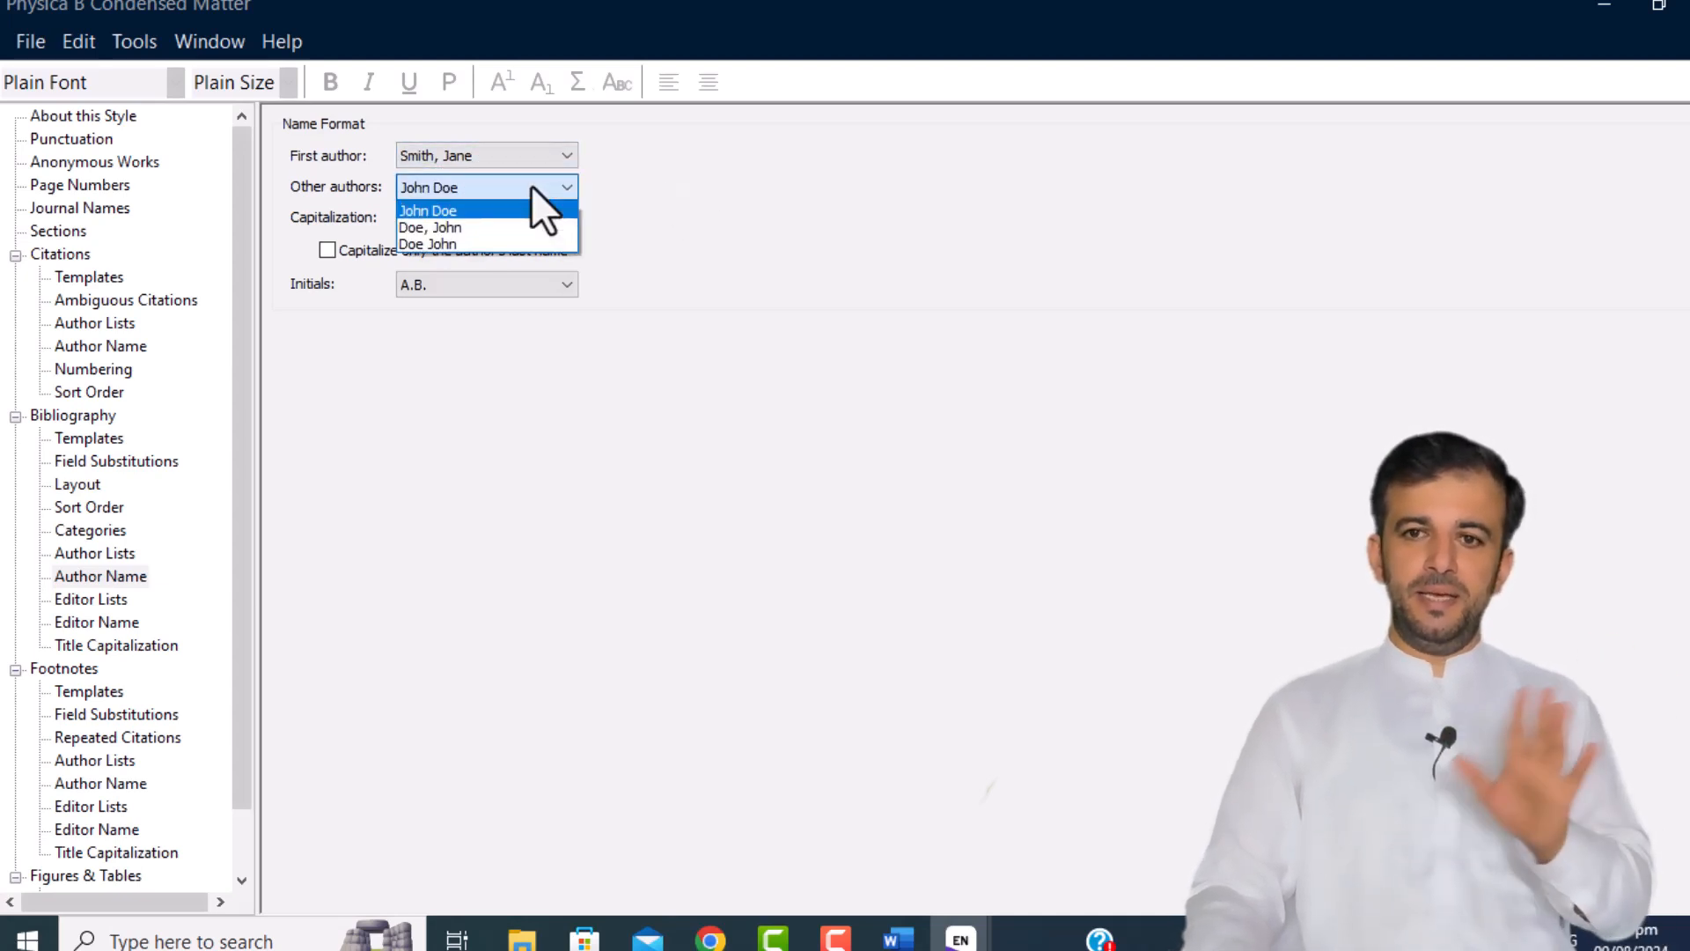
click(476, 227)
click(499, 216)
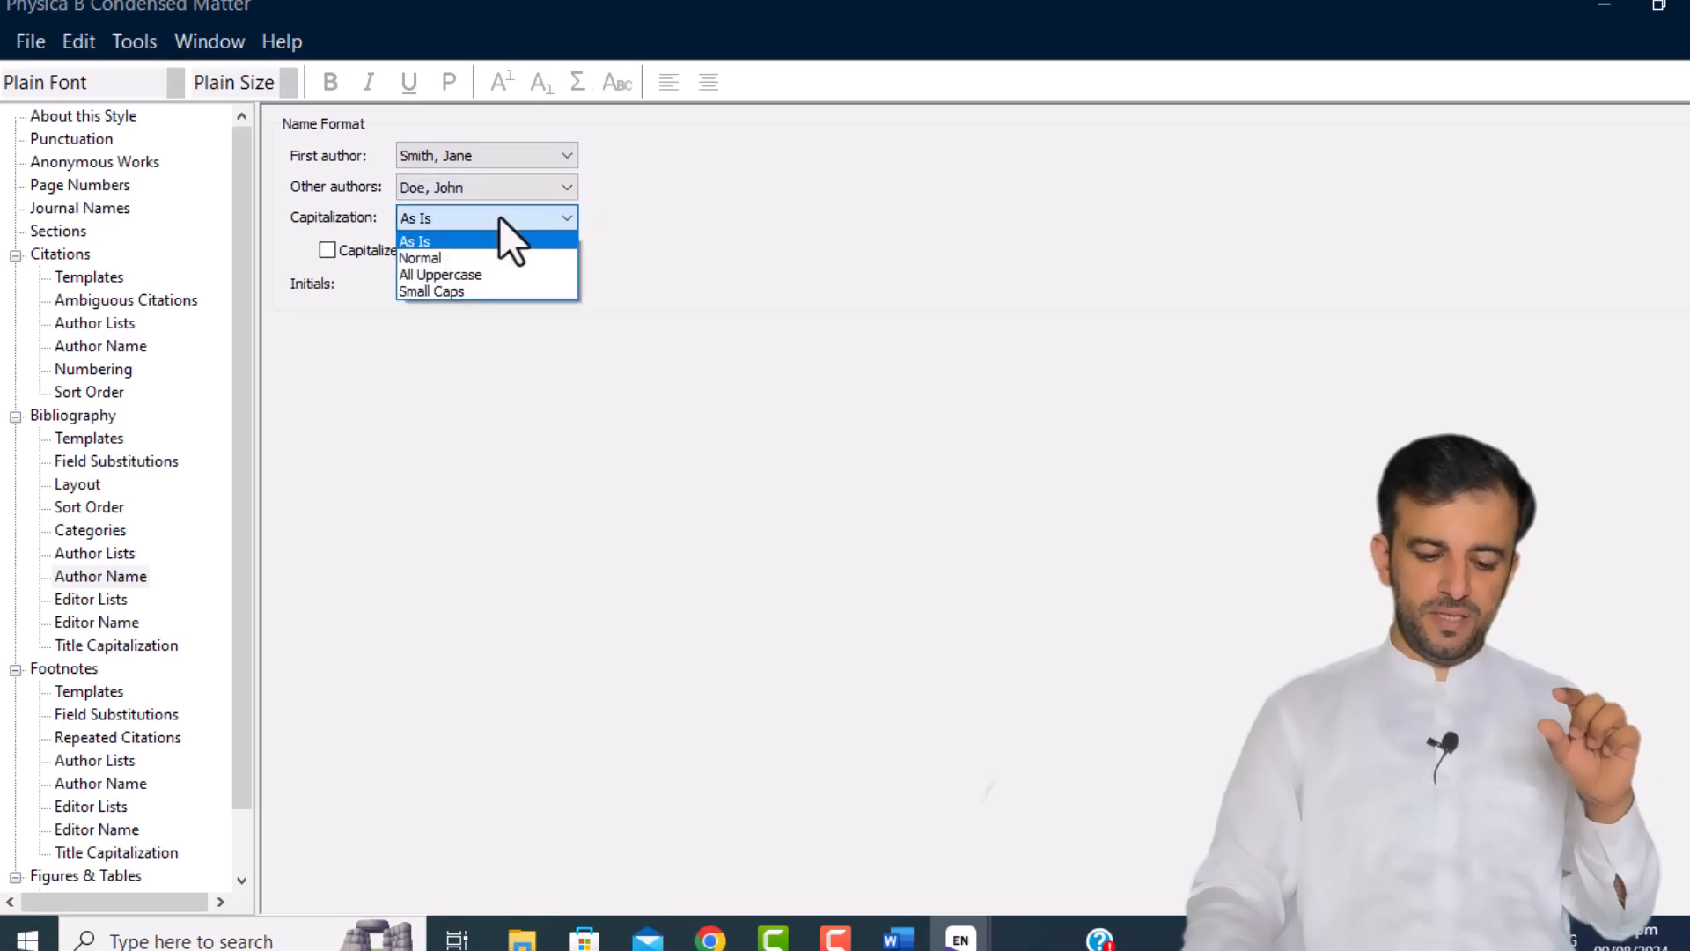
click(499, 217)
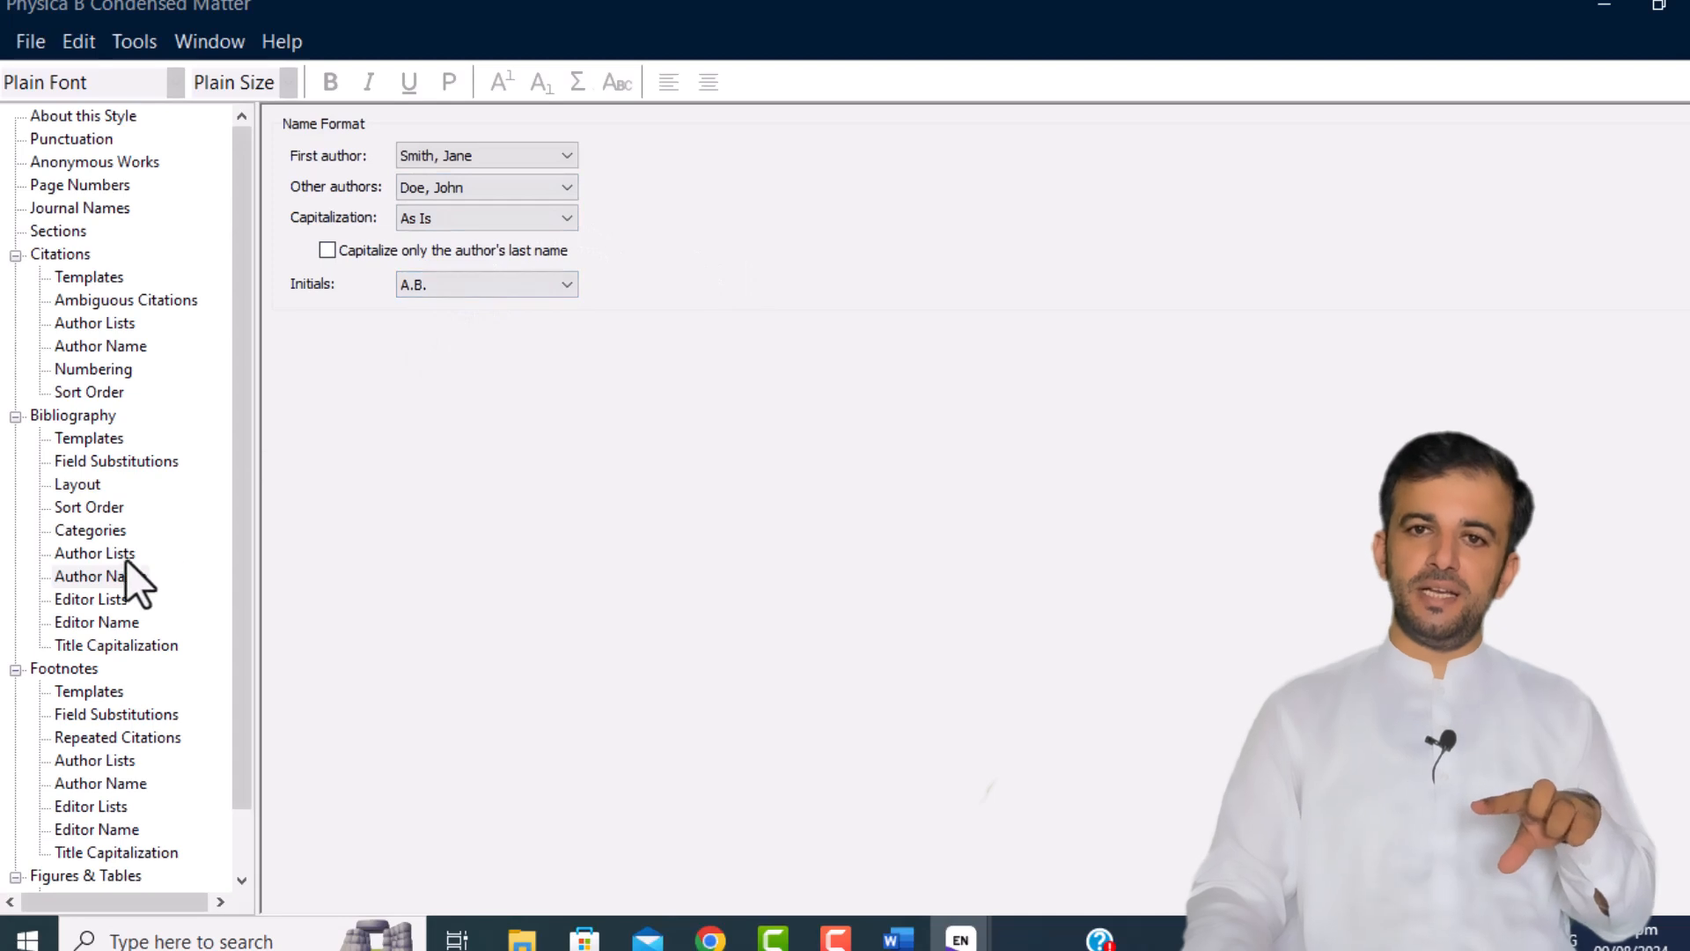
Step: Review the Editor Lists, Editor Name, Title Capitalization and Footnotes Templates pages
click(97, 601)
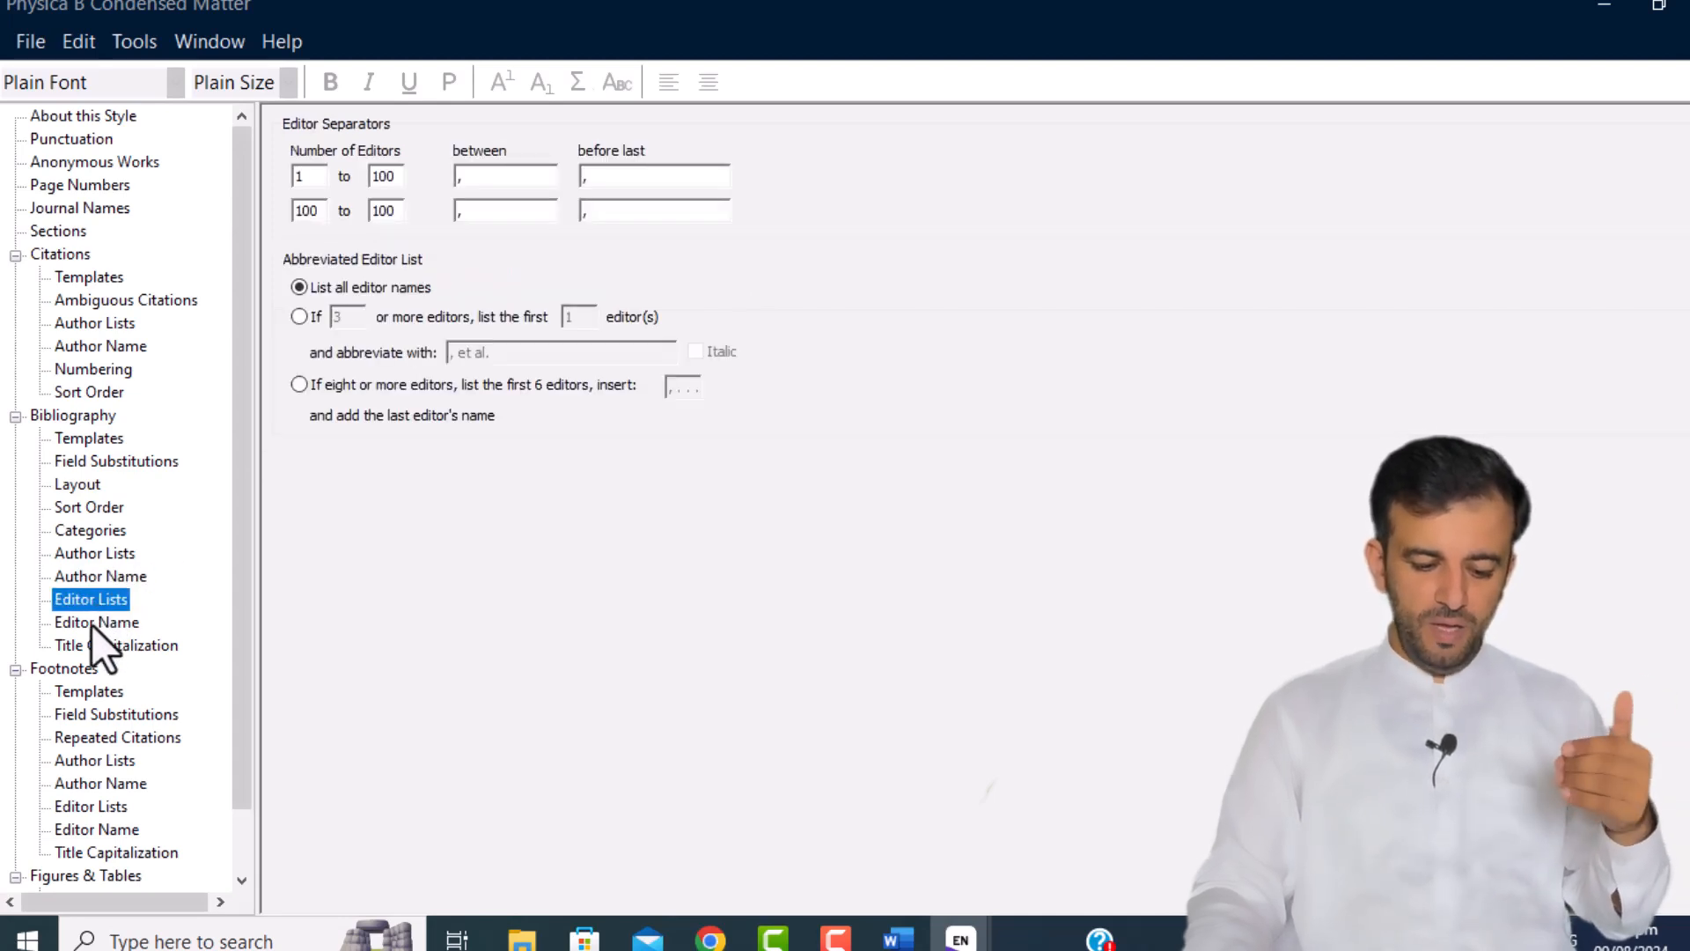
click(92, 623)
click(92, 647)
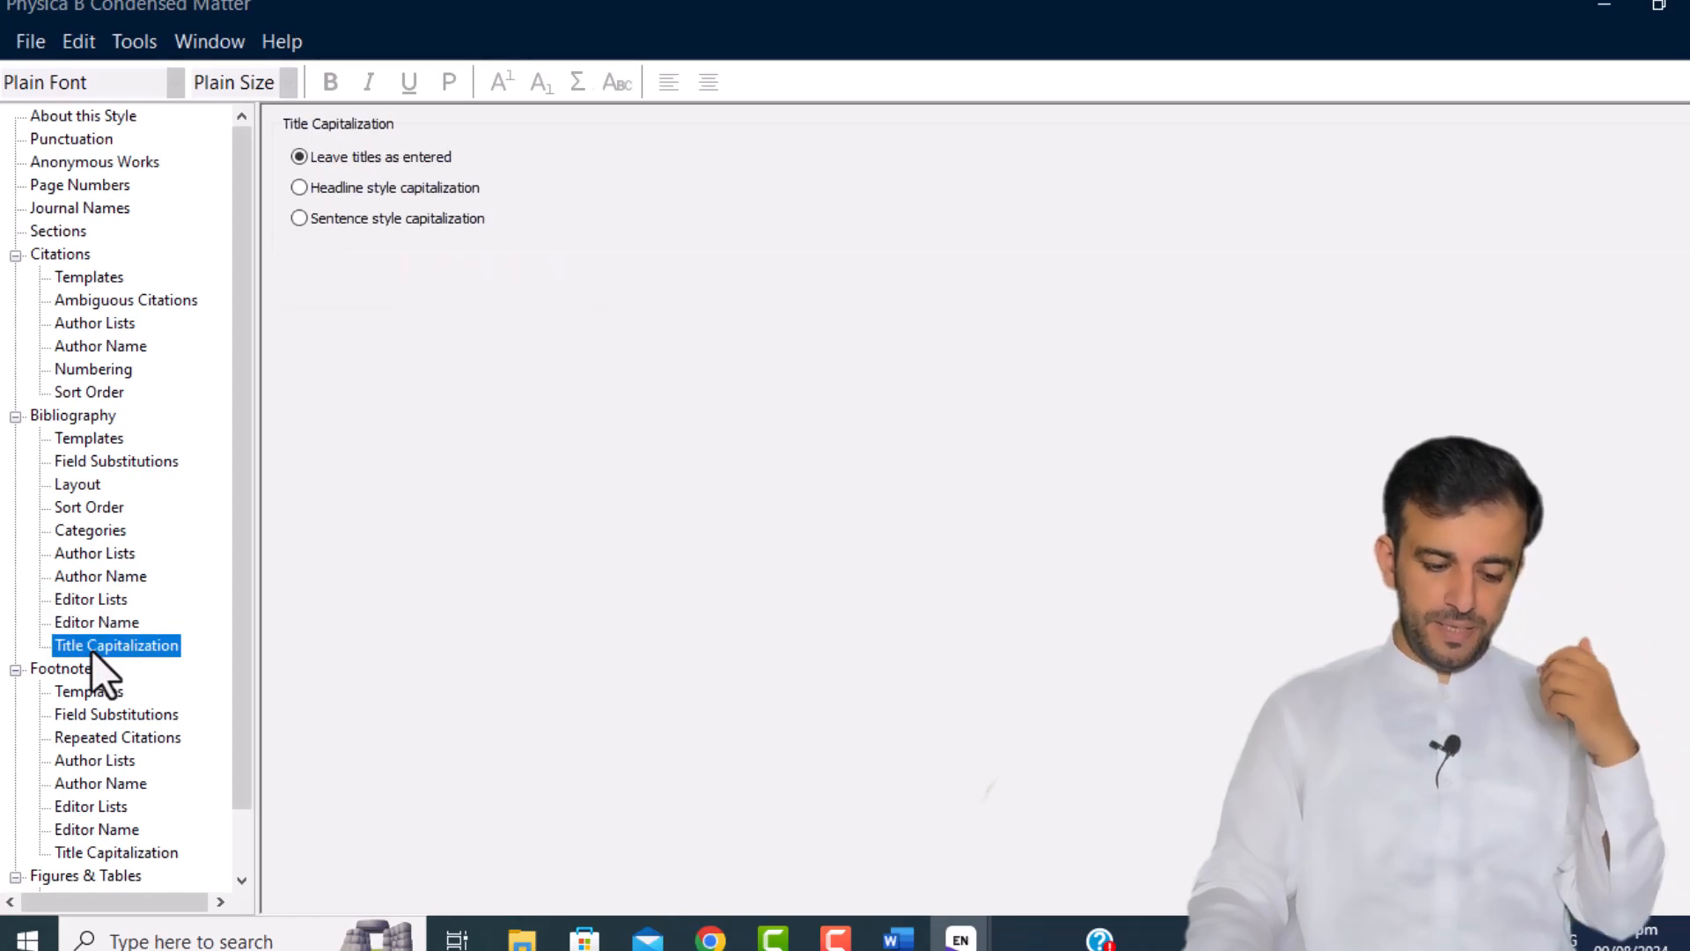
click(88, 690)
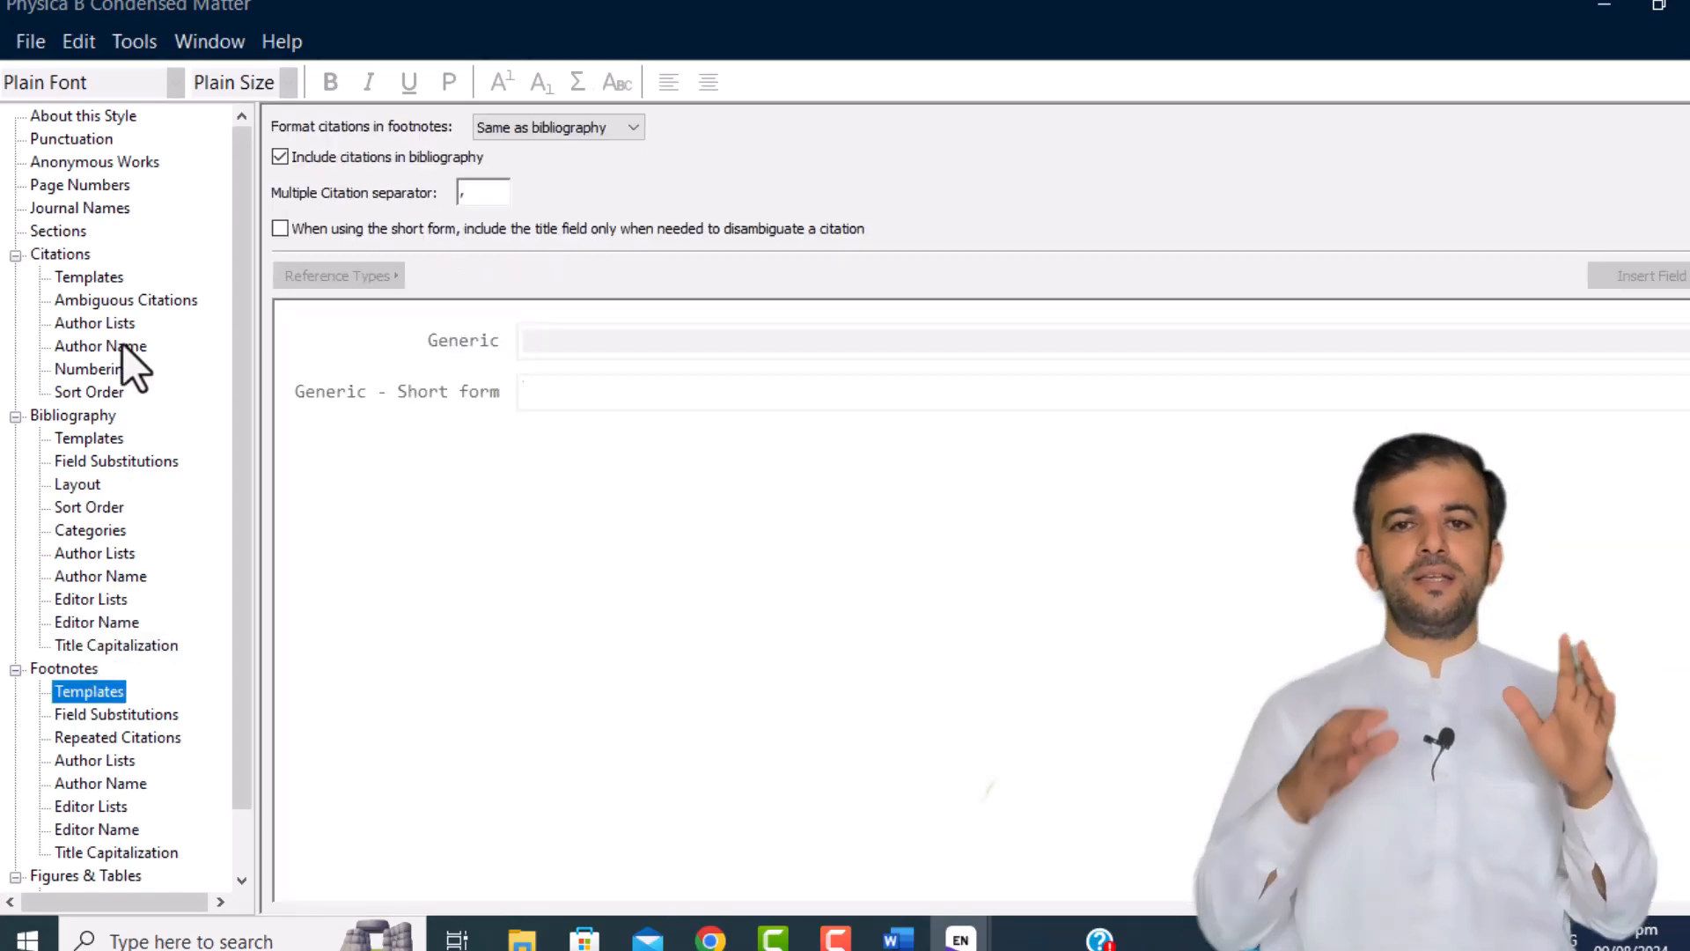
Step: Delete Title and its leftover comma from the Journal Article template, leaving Author, Journal, (Year). Volume Pages
click(97, 440)
click(603, 220)
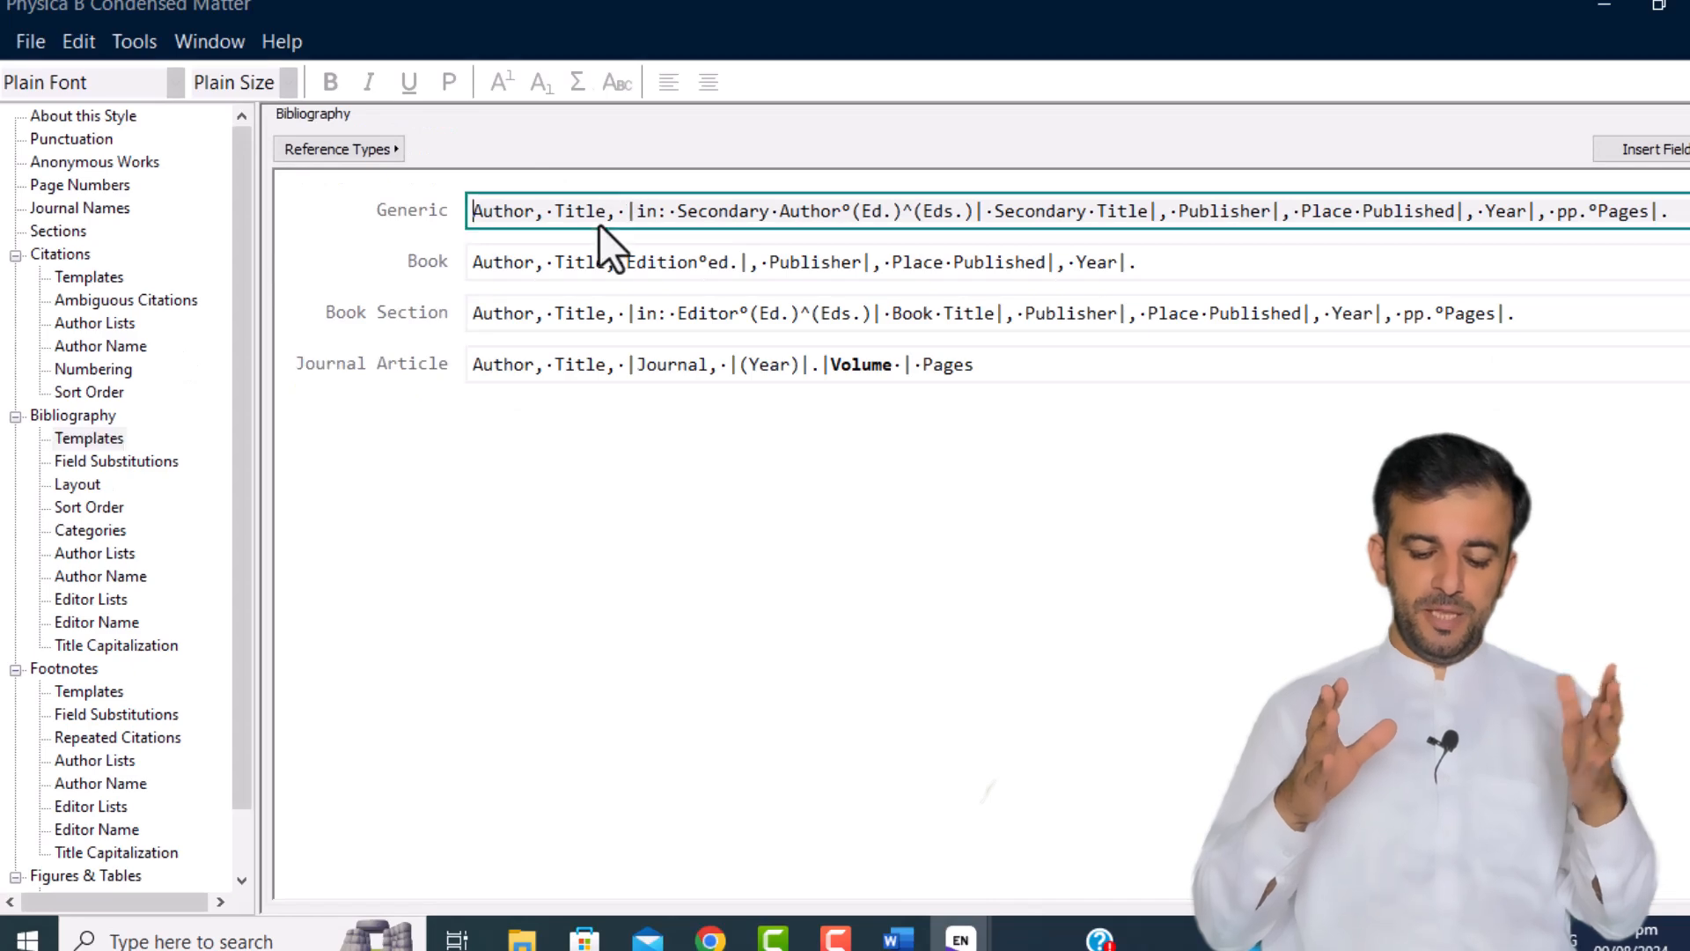
triple_click(648, 267)
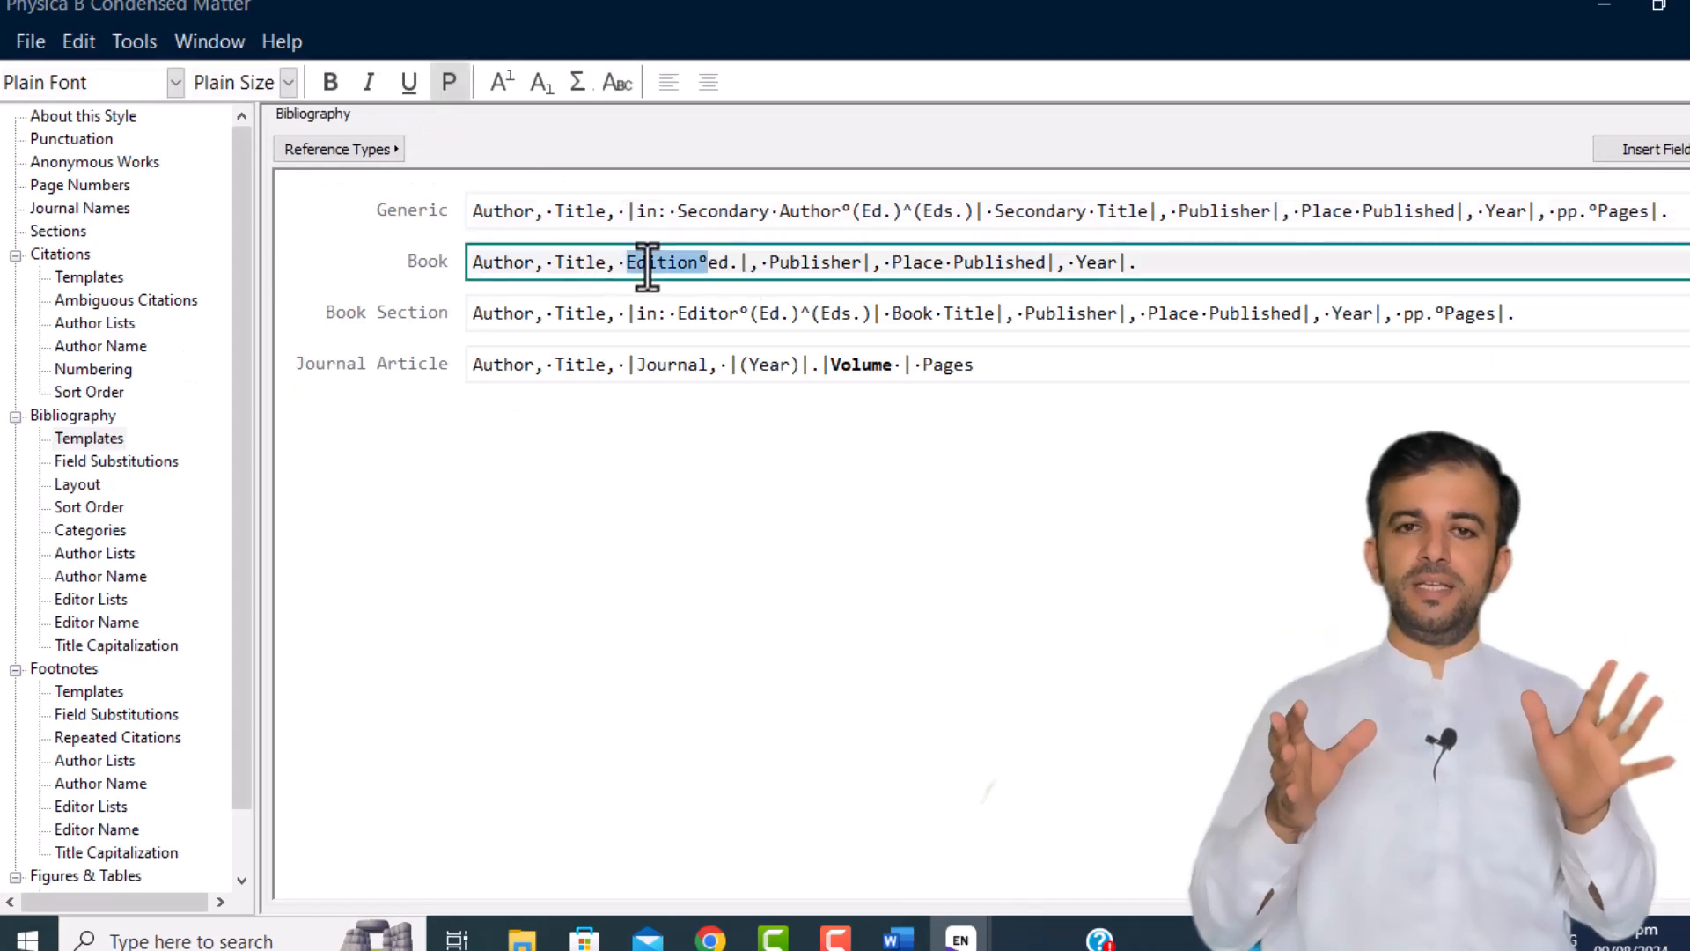
double_click(647, 266)
click(583, 273)
double_click(580, 264)
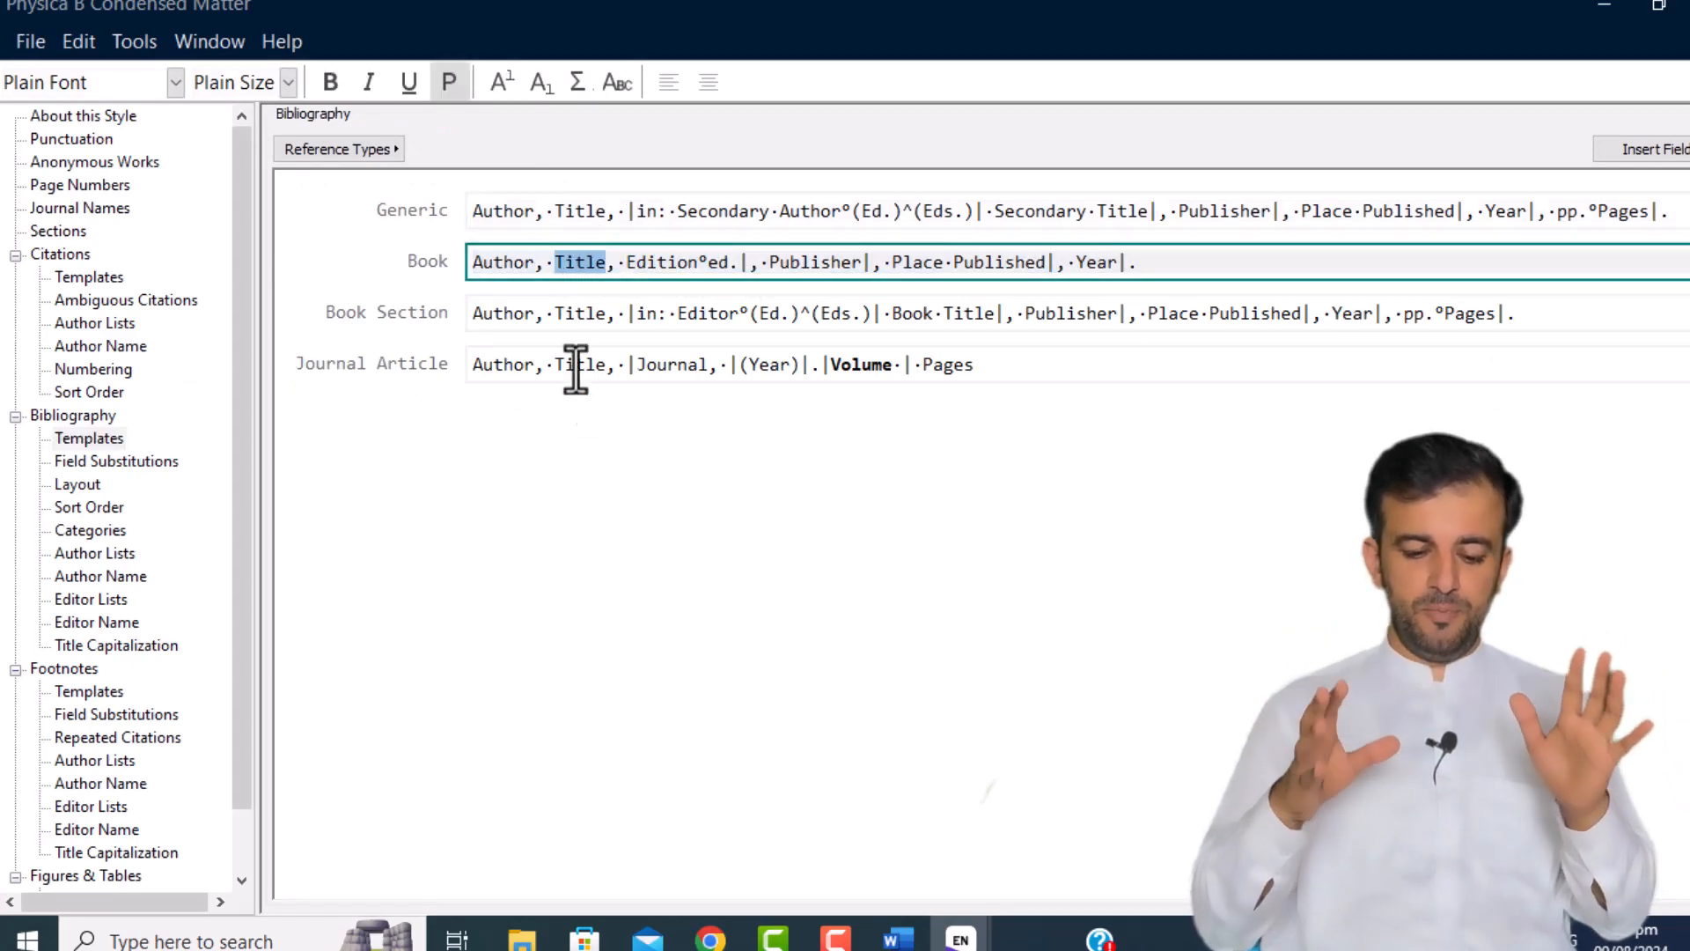
click(583, 357)
double_click(583, 357)
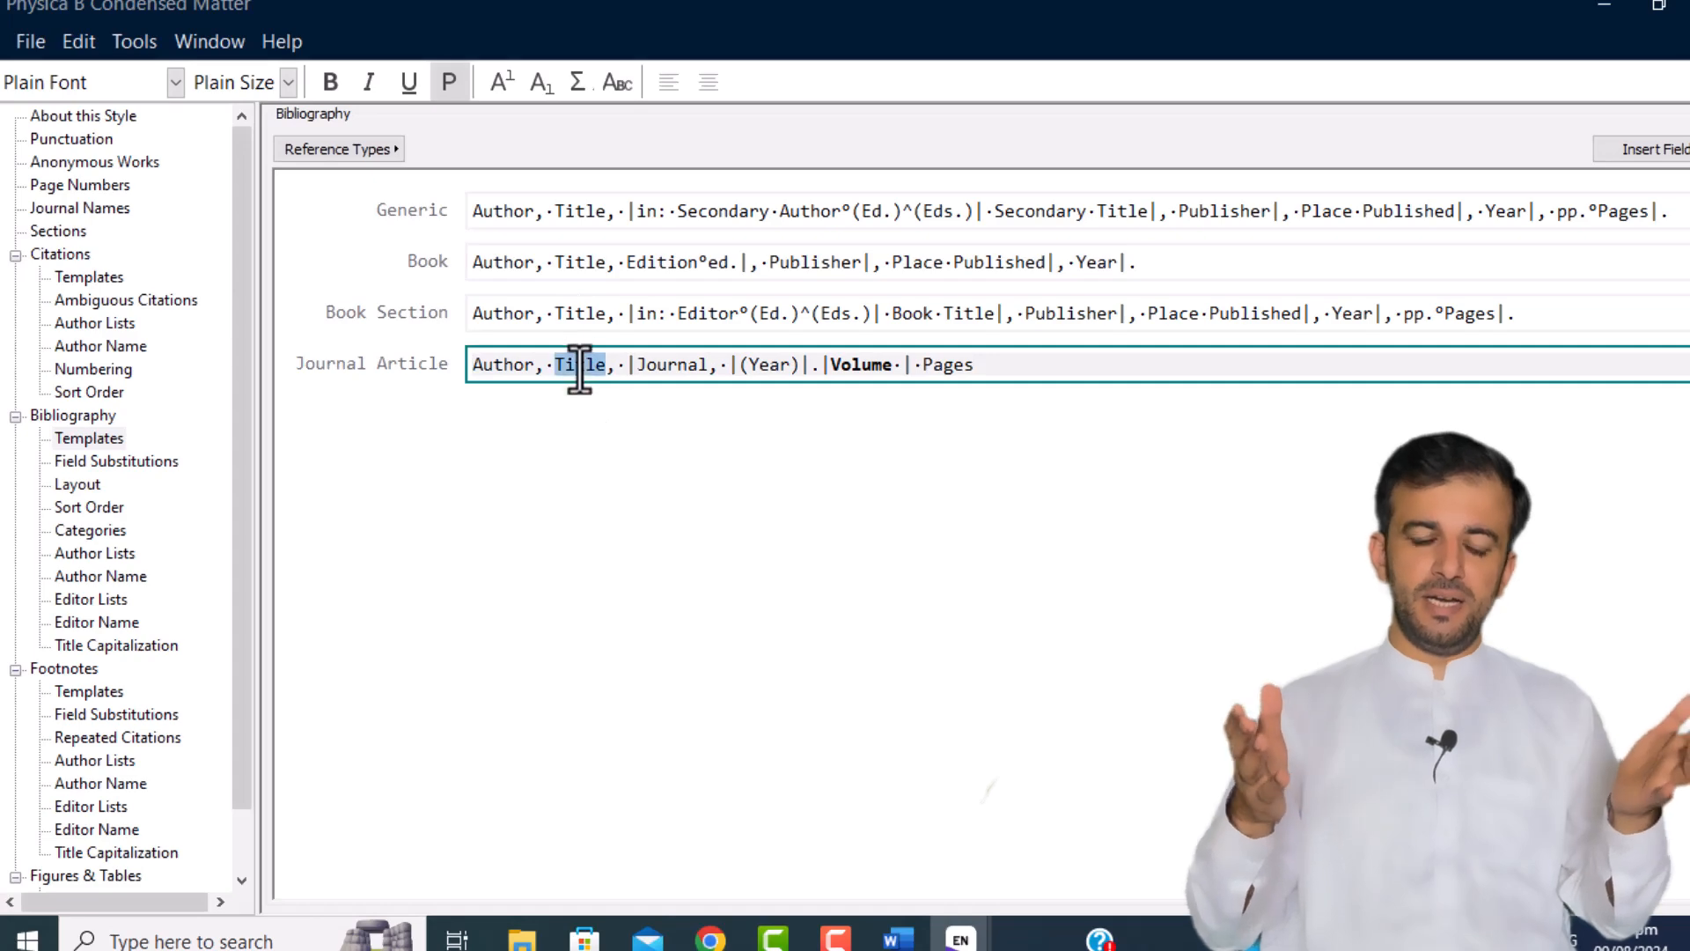
key(Delete)
key(BackSpace)
key(BackSpace)
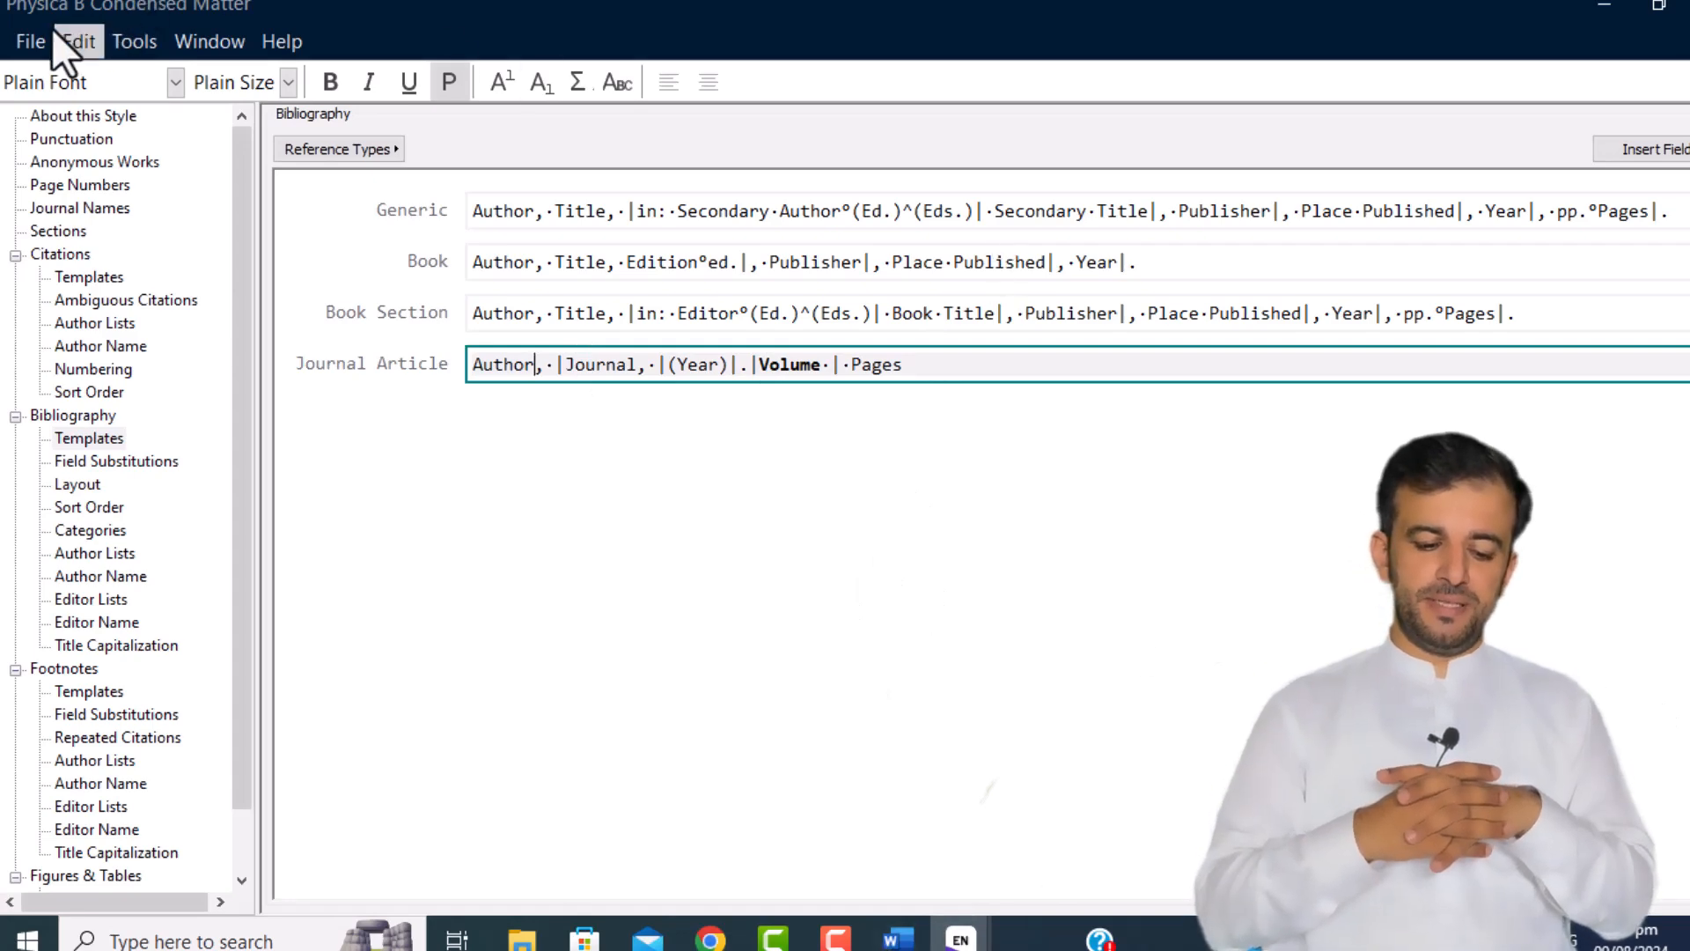
Step: Save the edited style as NEW JOURNAL STYLE and return to Word's Document1
click(28, 46)
click(150, 331)
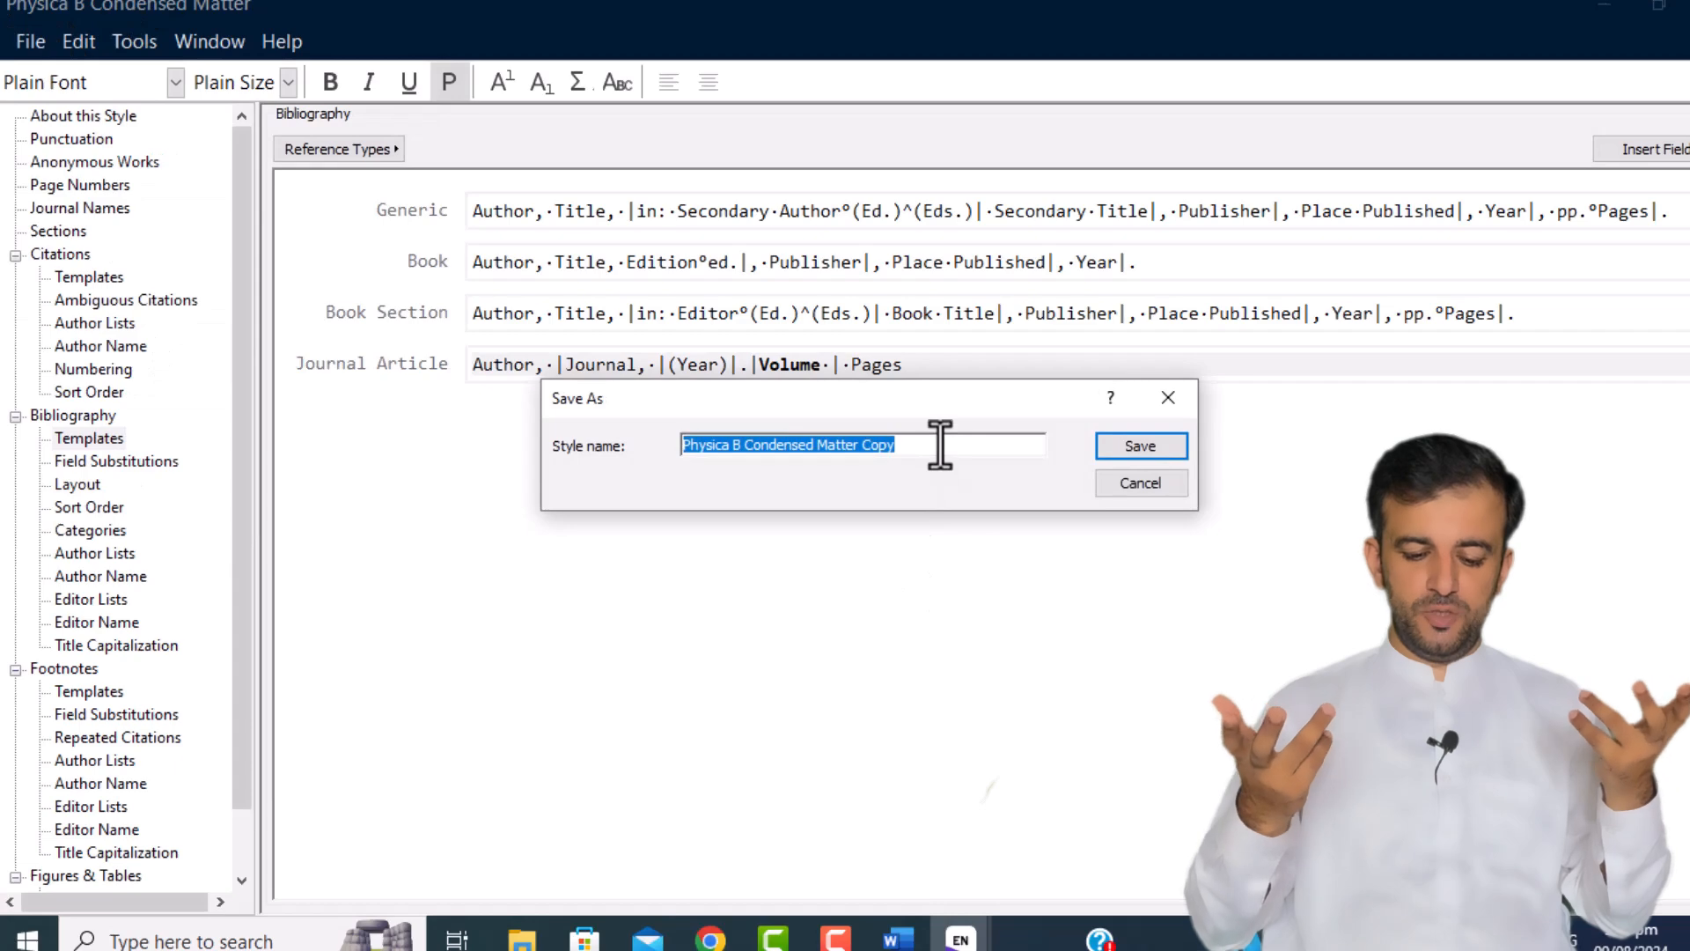
text(NEW JOURNAL)
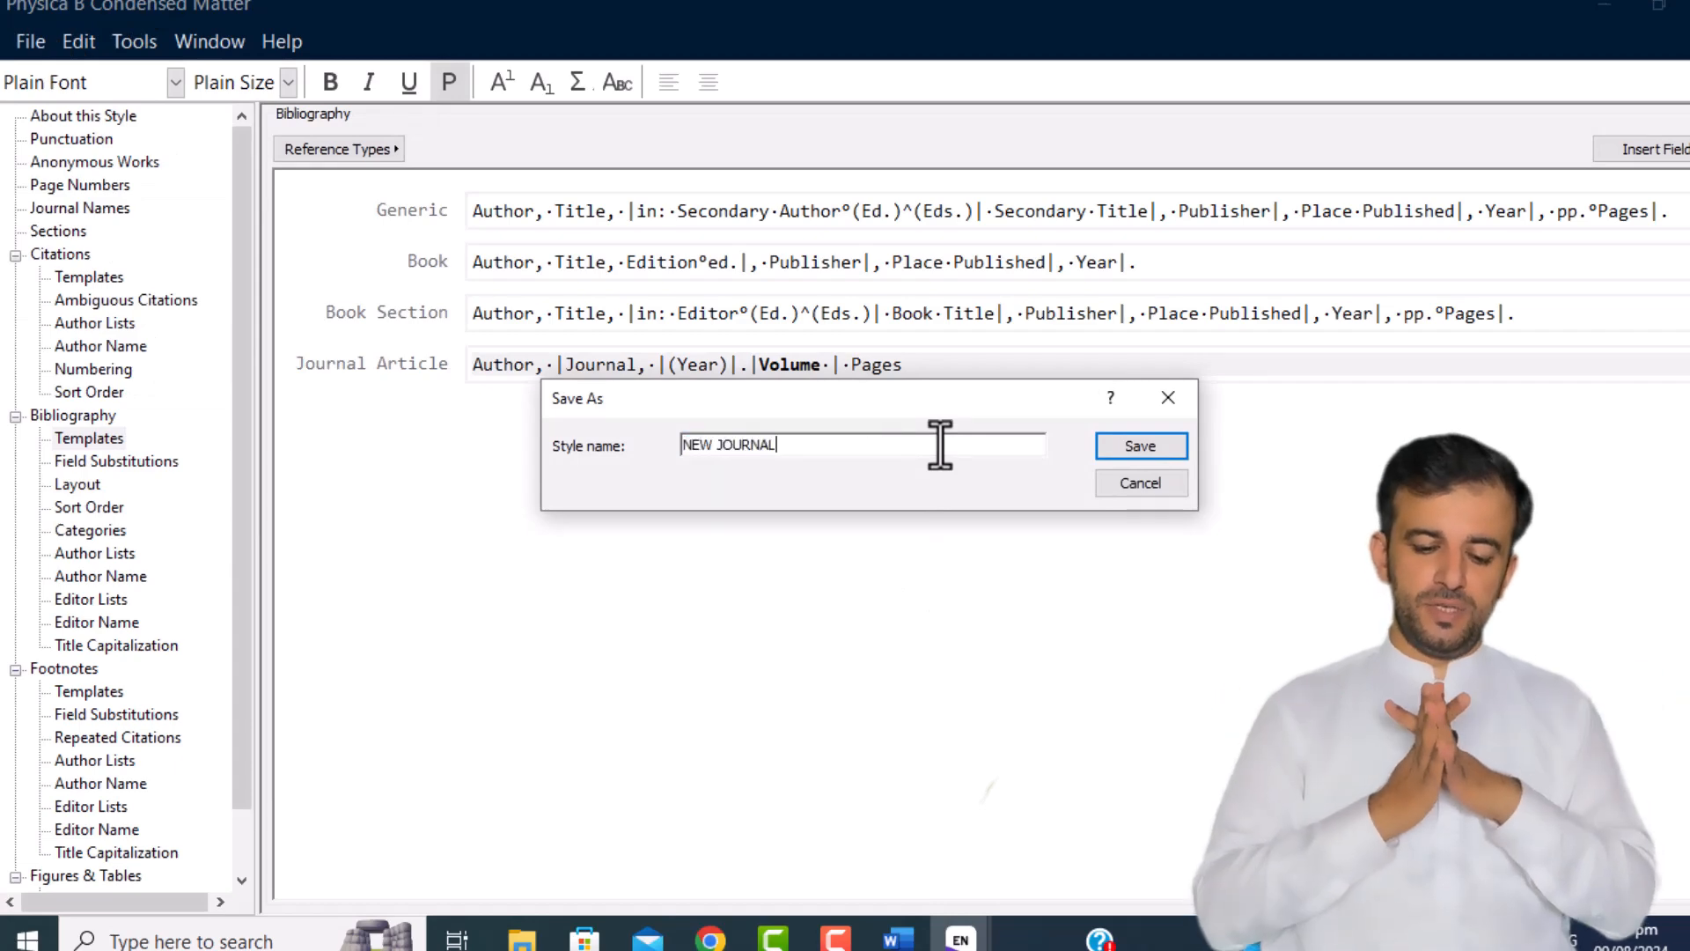
text( STYLE)
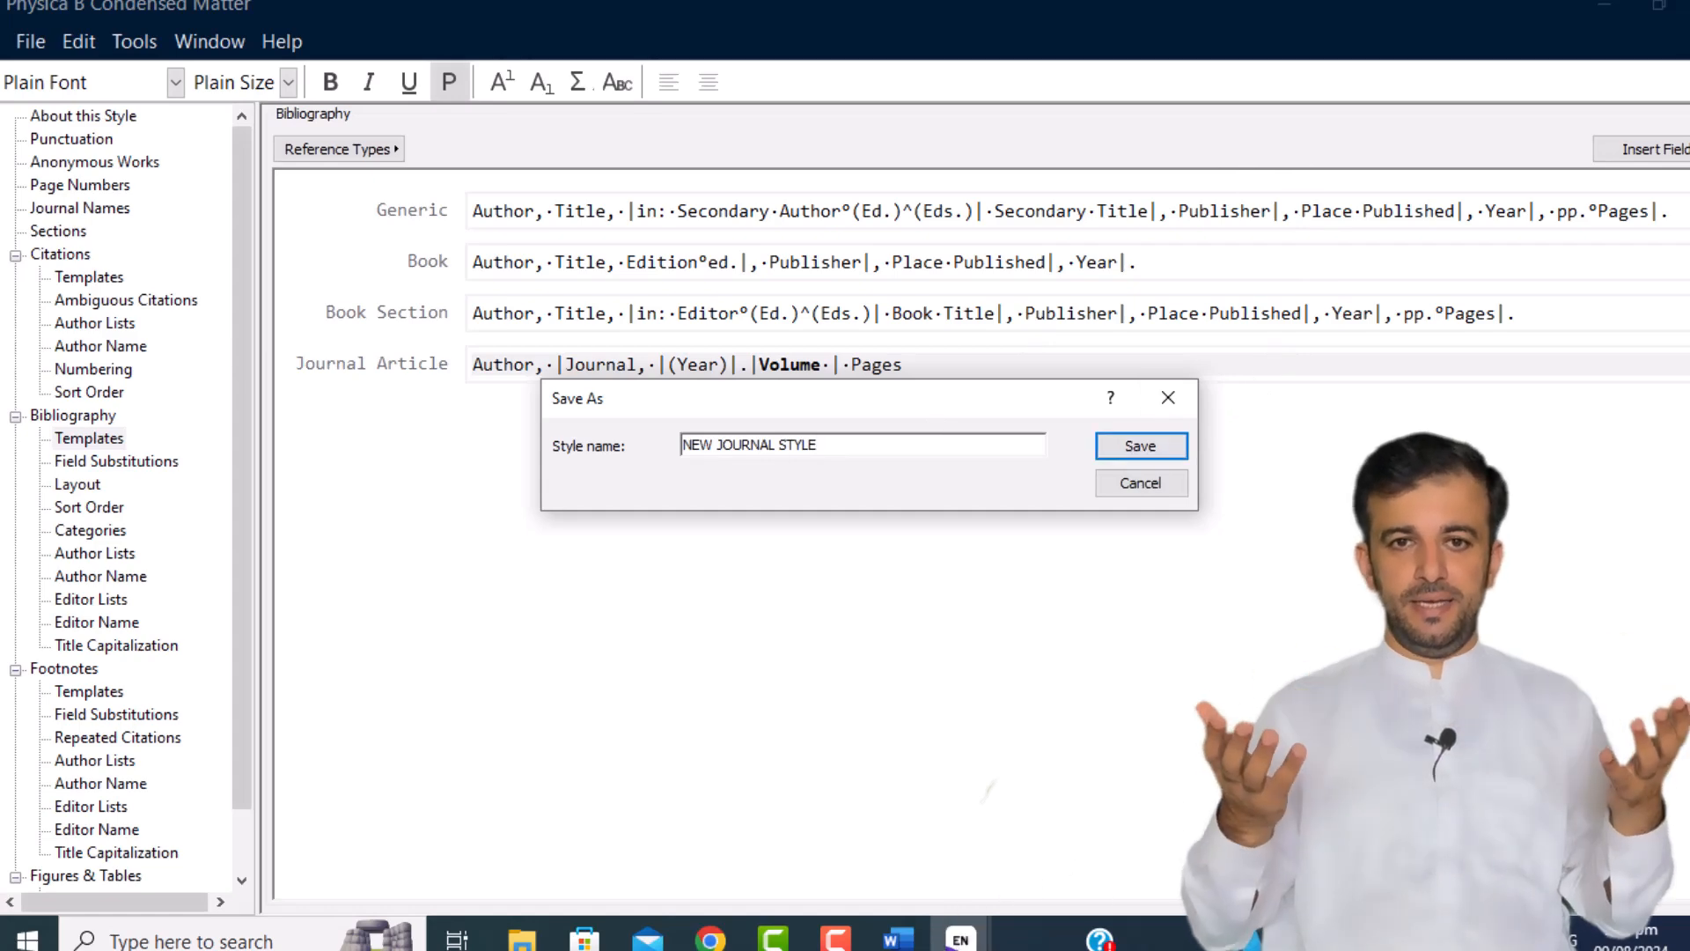
click(898, 940)
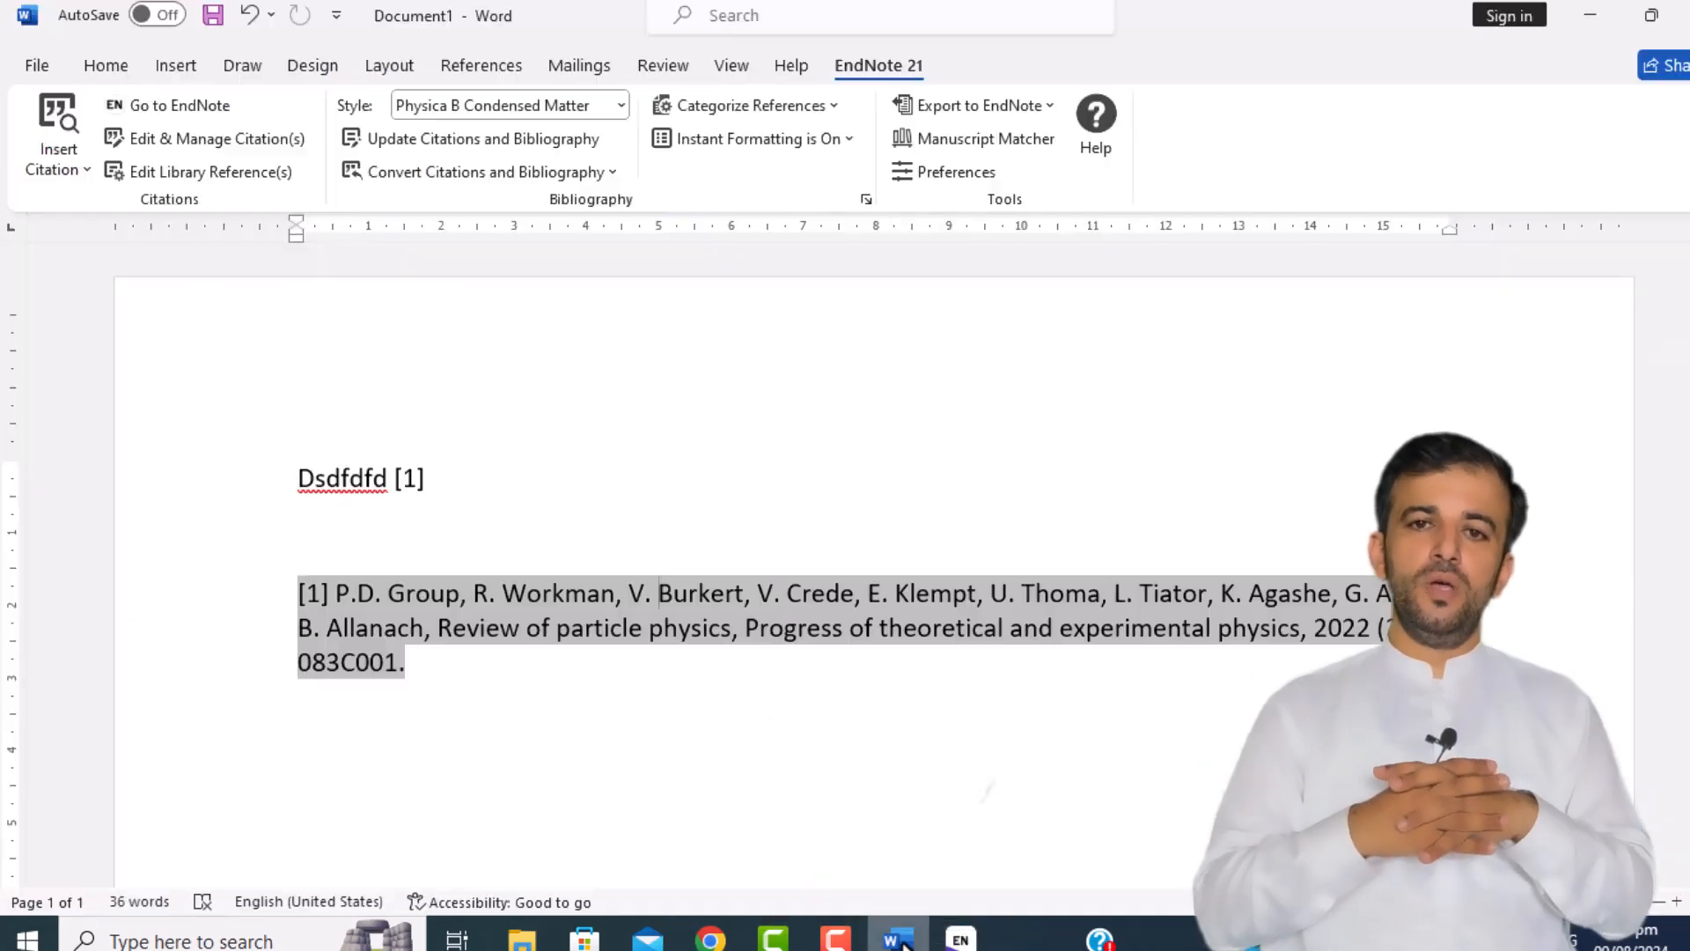
click(637, 510)
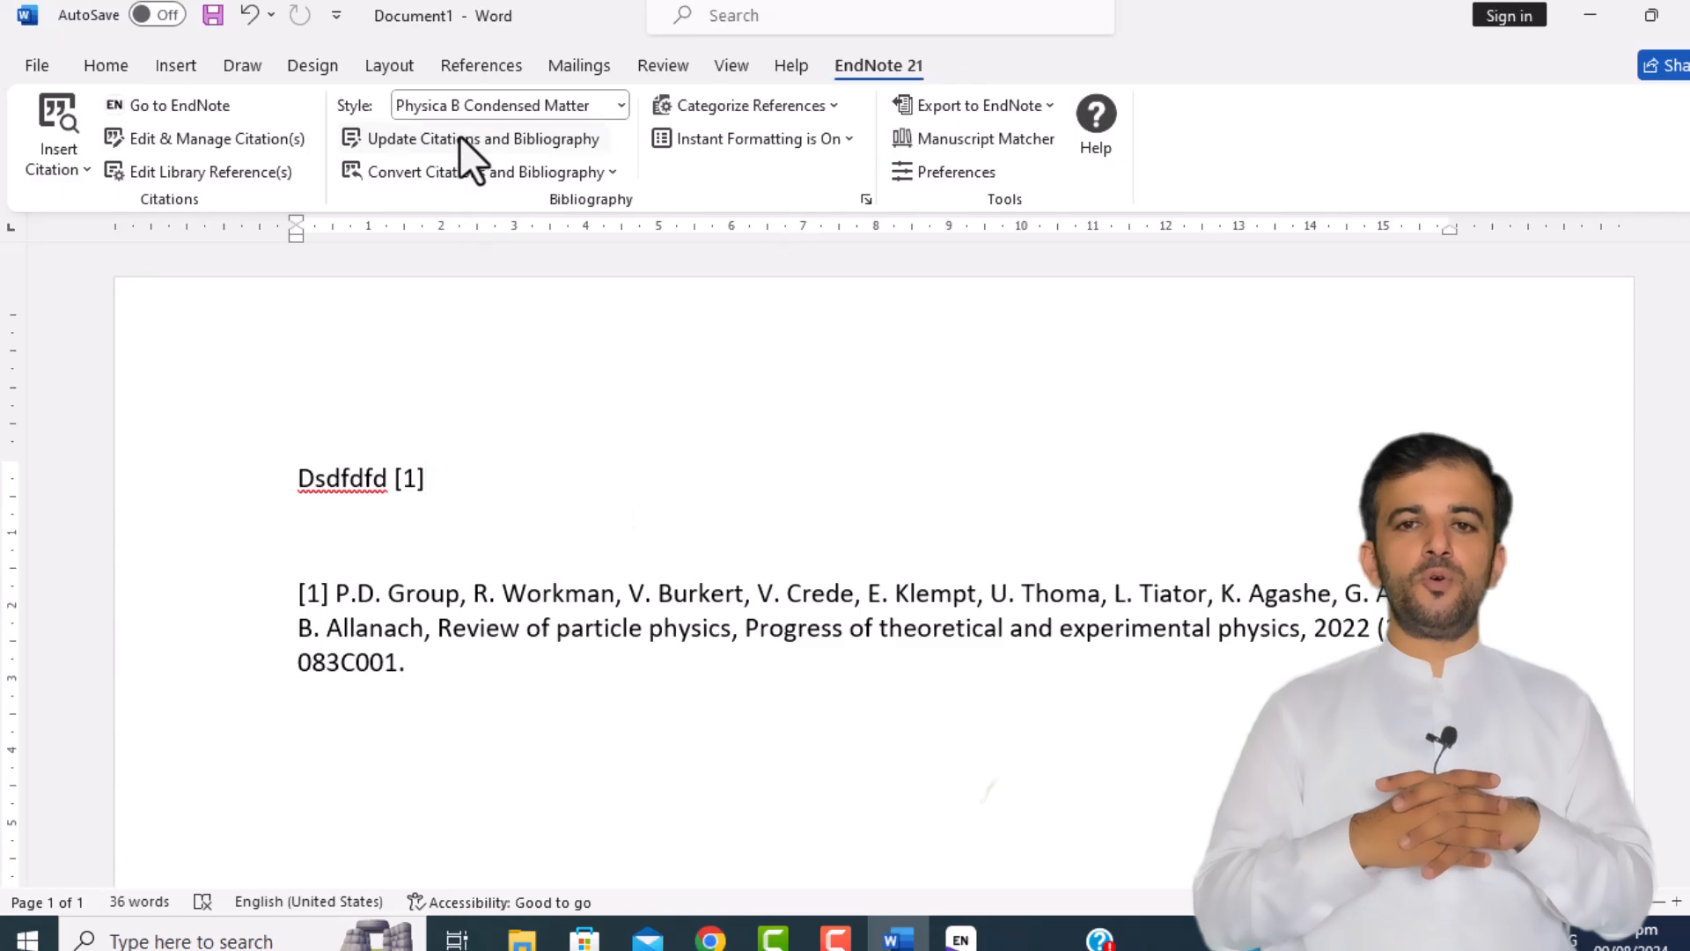